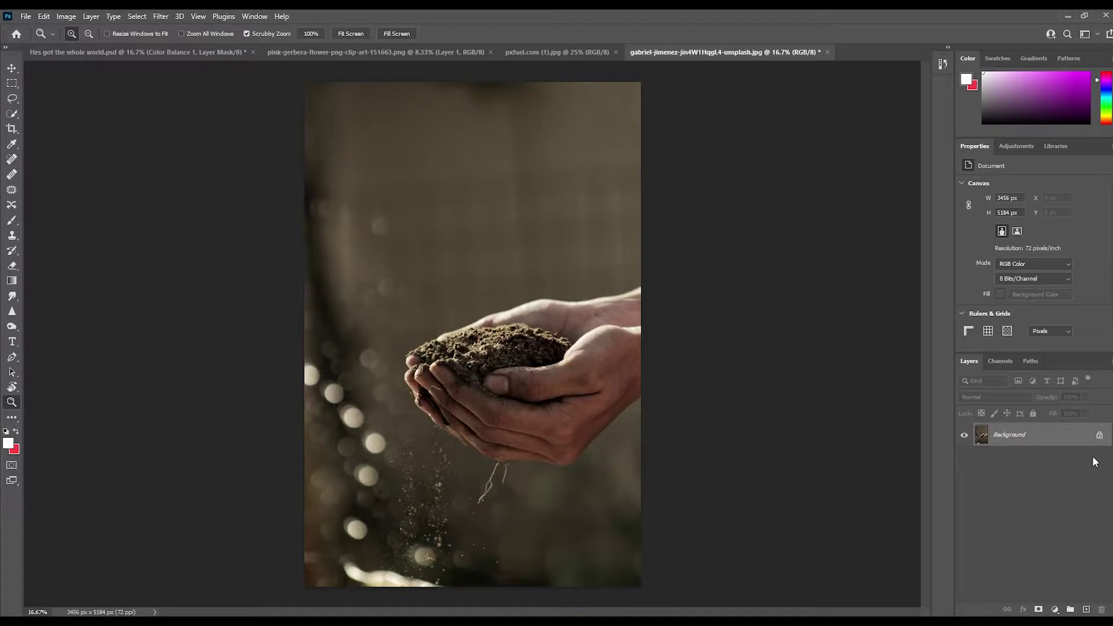
- Duplicate the Background layer and rename the copy "background"
double_click(1011, 434)
text(back)
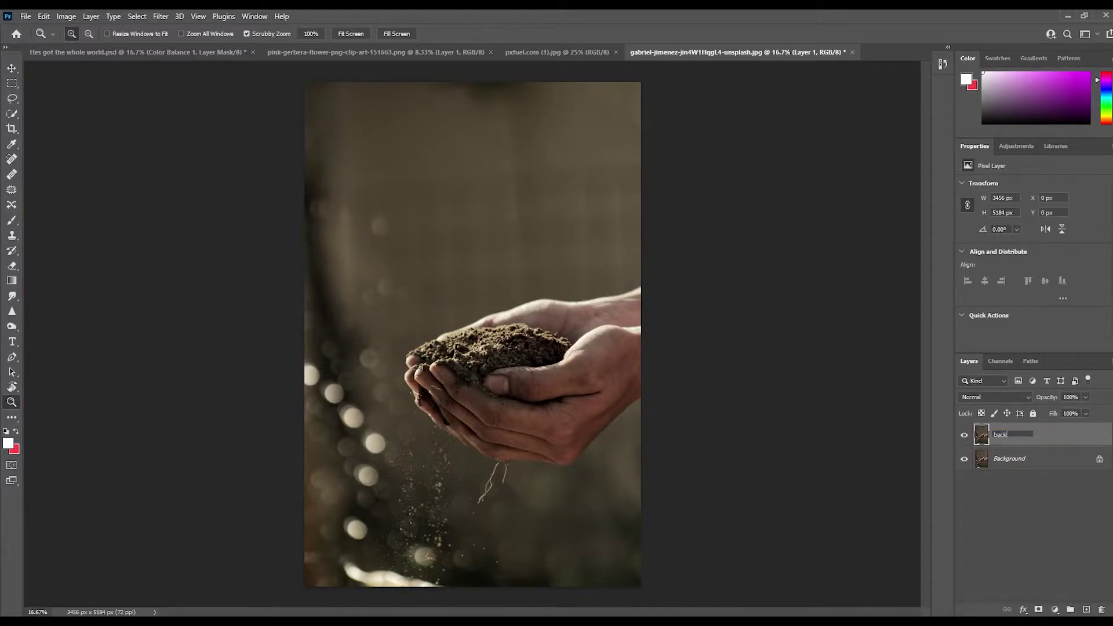
text(dround)
key(Return)
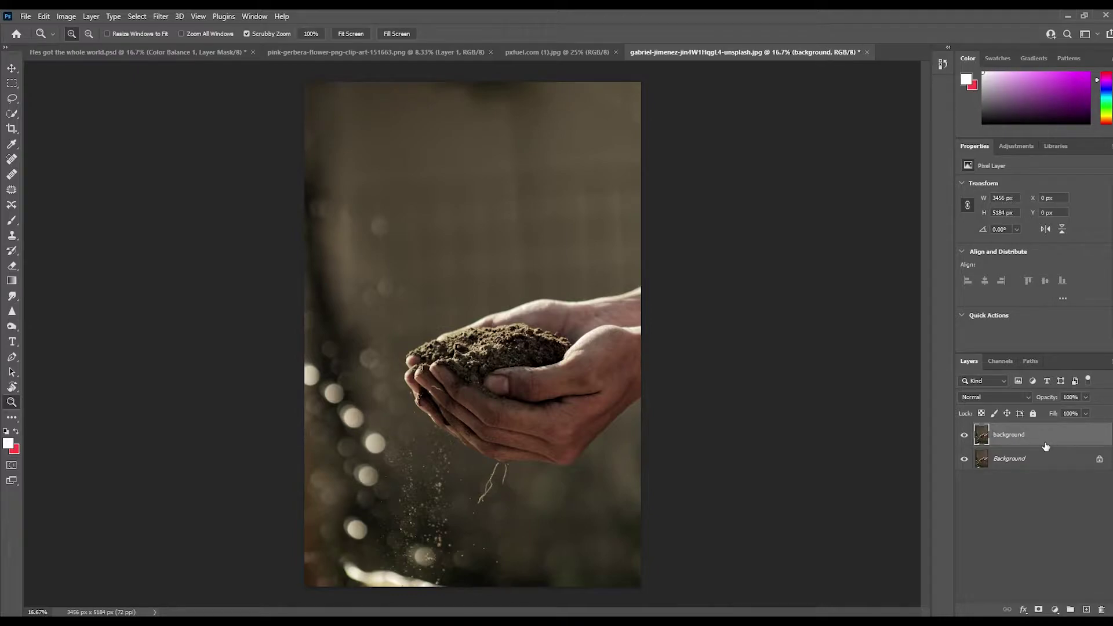
- Add a Color Balance adjustment layer above the duplicated layer and adjust its shadows, entering 8 for Cyan–Red
click(1054, 610)
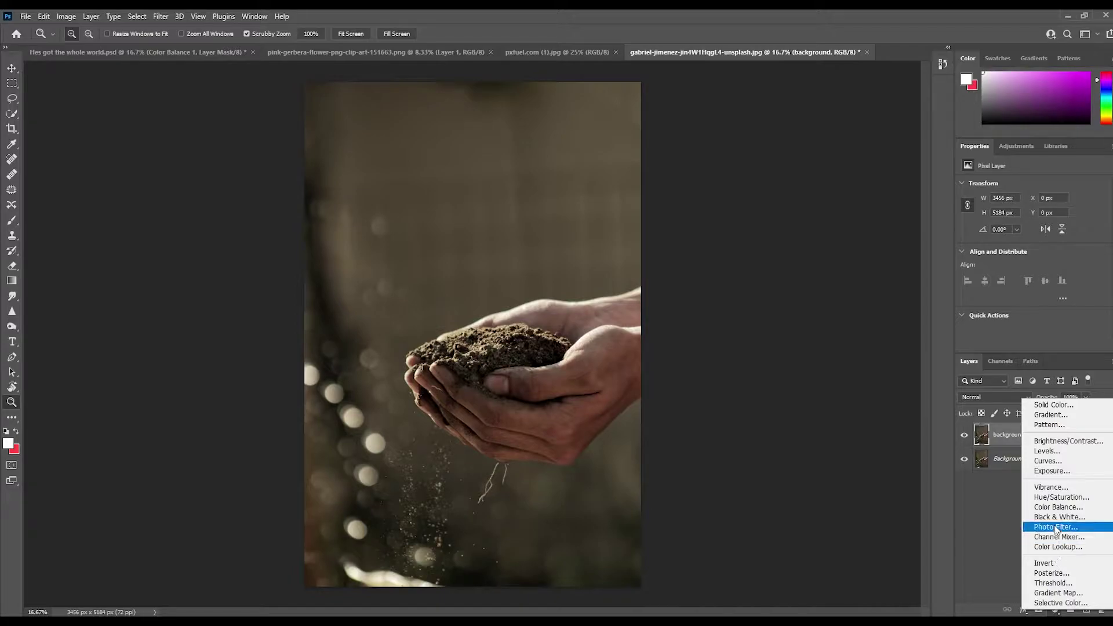
click(1054, 508)
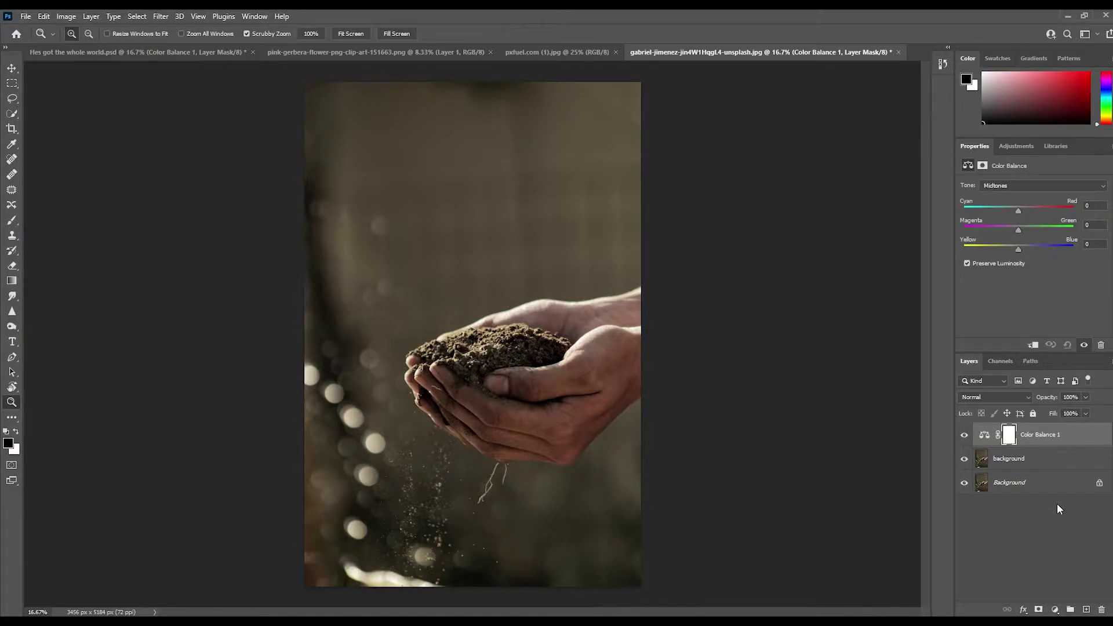
click(1035, 186)
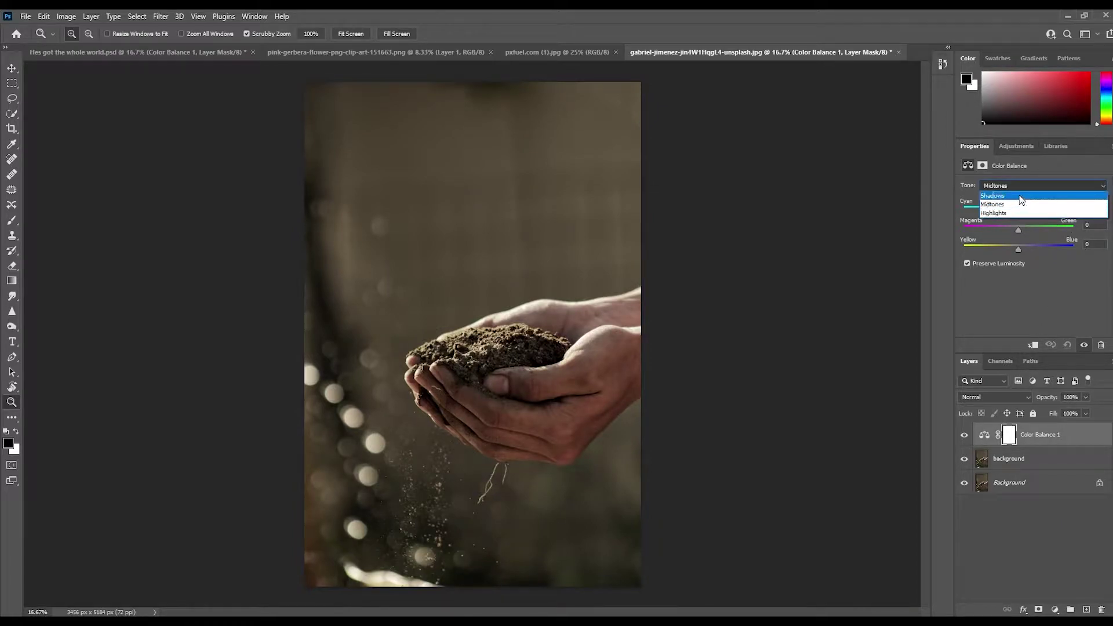
click(1022, 196)
click(1092, 206)
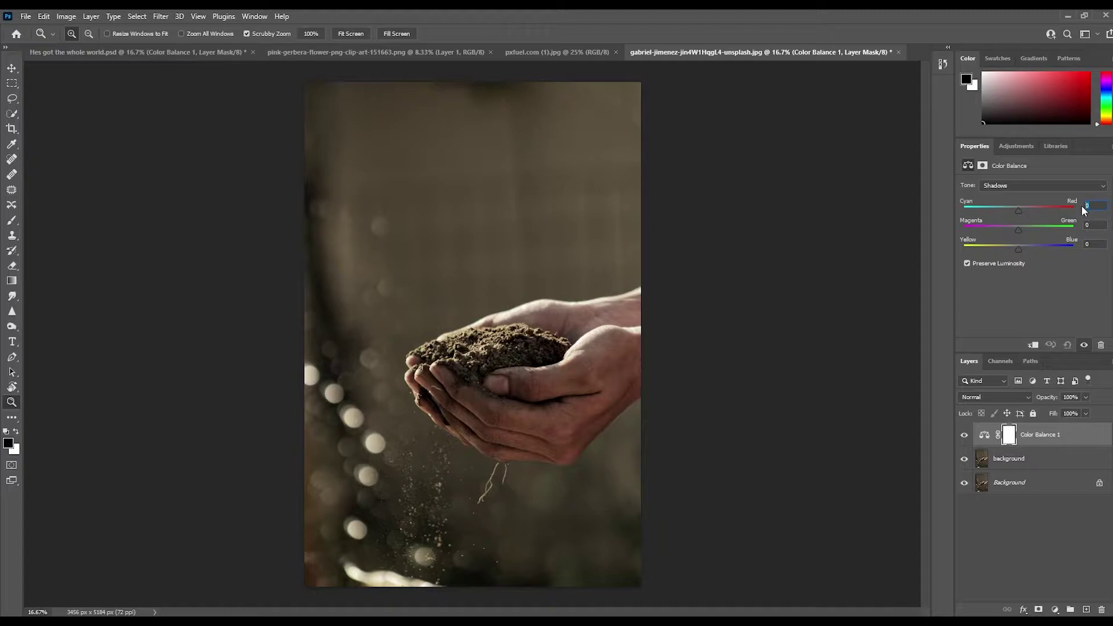
text(8)
key(Tab)
text(+)
- Set the Color Balance midtones to +10 Cyan–Red, -9 Magenta–Green and -8 Yellow–Blue
click(1028, 186)
click(1078, 203)
text(+10)
text(-9)
key(Tab)
text(-8)
- Adjust the highlights of the Color Balance layer, entering the values -8 and 6
click(1050, 186)
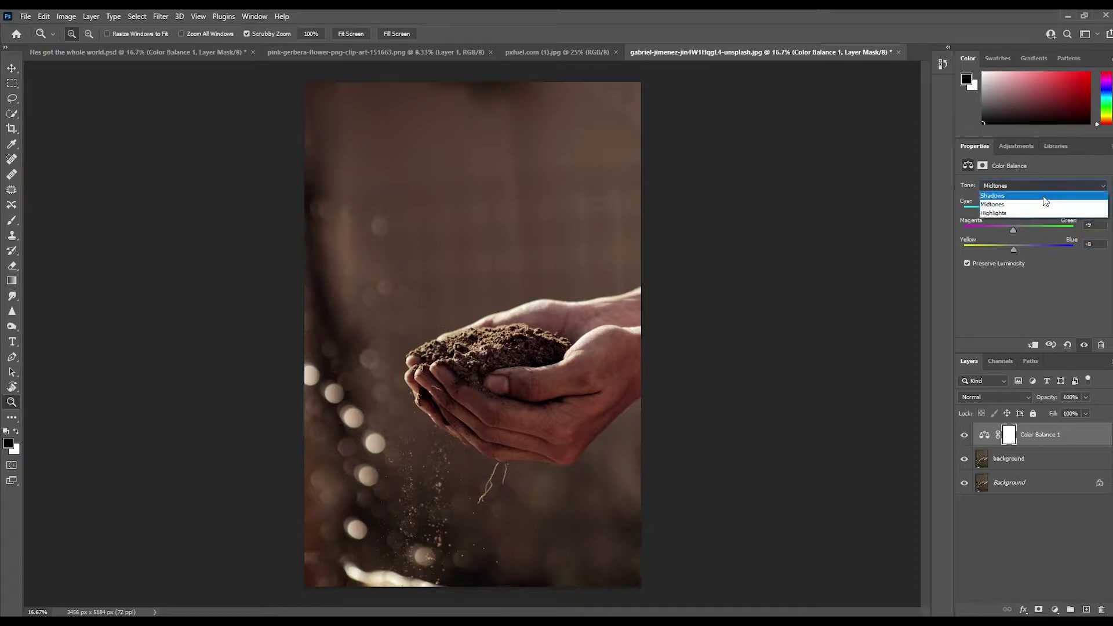
click(1033, 210)
key(Up)
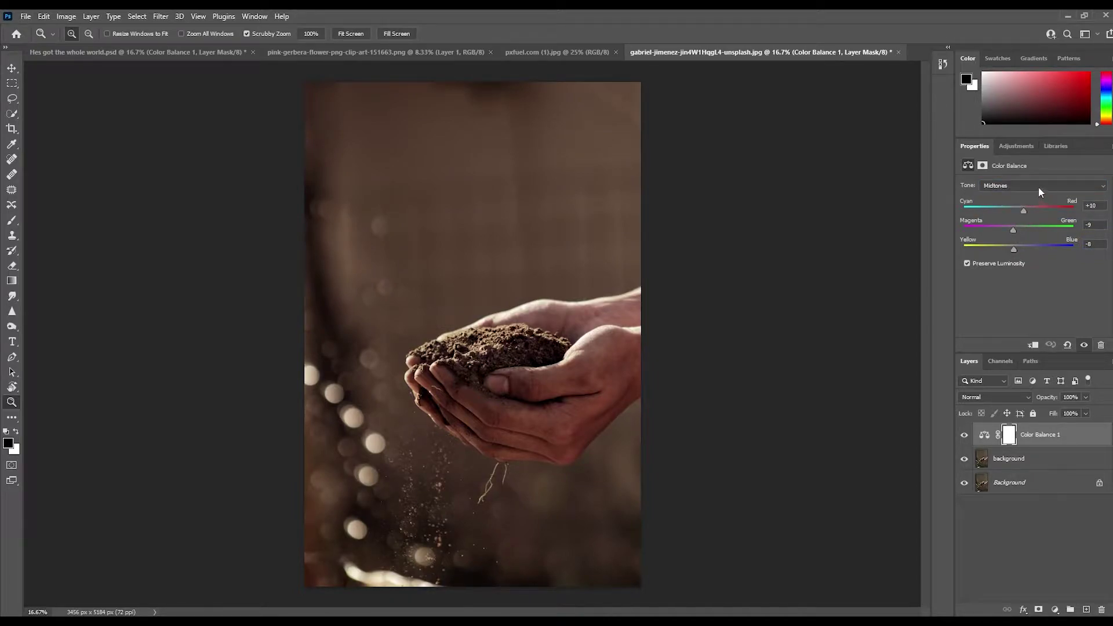
click(1038, 187)
click(1024, 214)
text(-8)
text(6)
key(alt+2)
- Add a Curves adjustment layer and place three points on its Red curve, in the highlights, midtones and shadows
click(1055, 611)
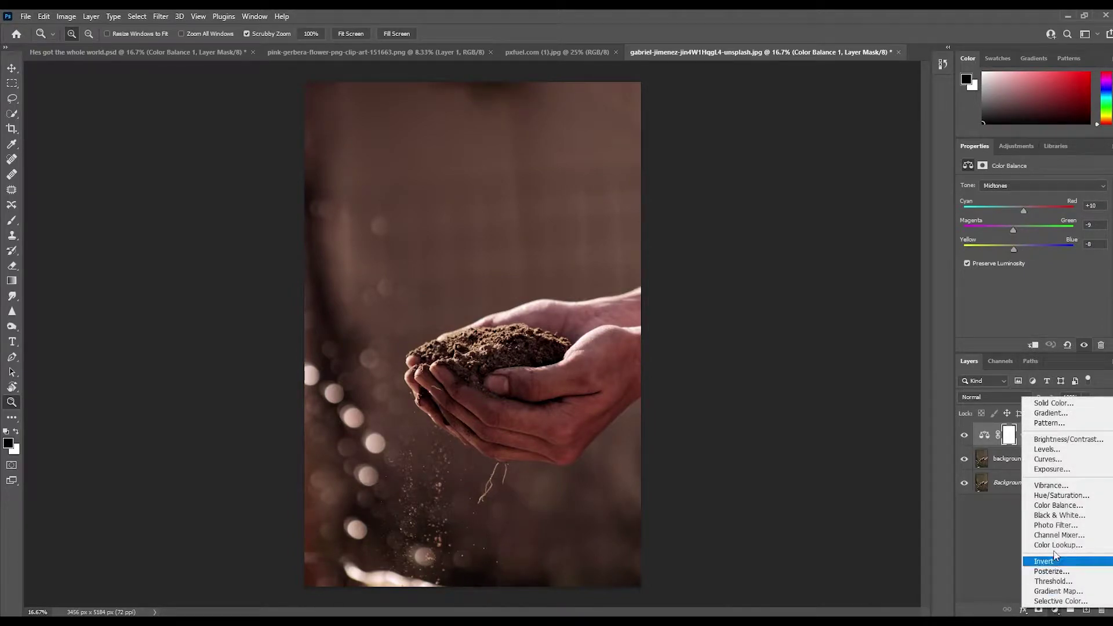
click(1061, 460)
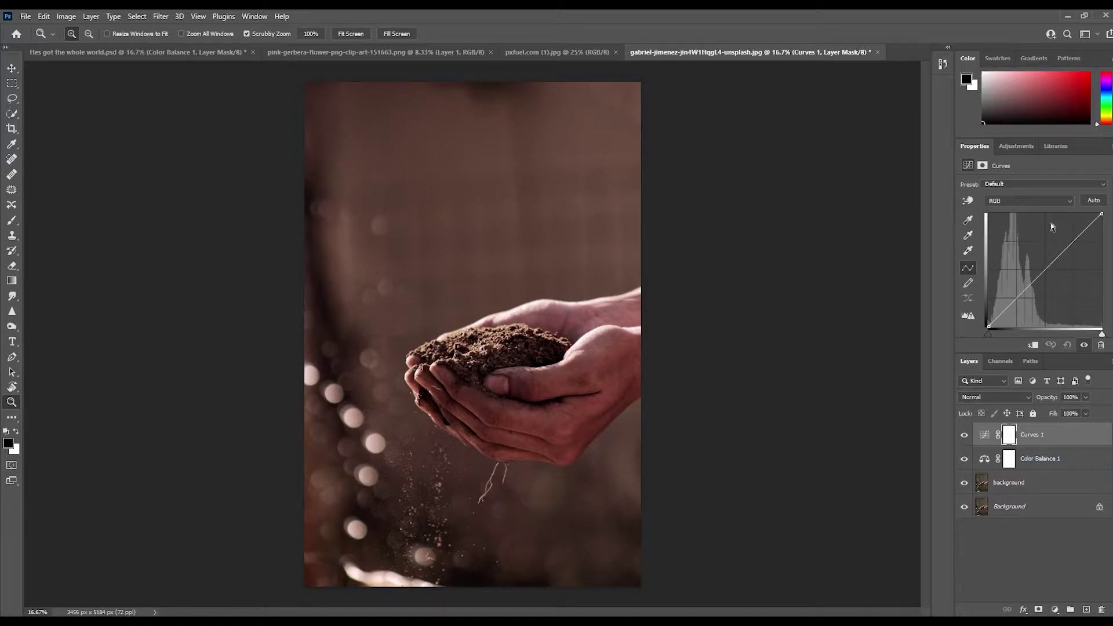
click(1042, 198)
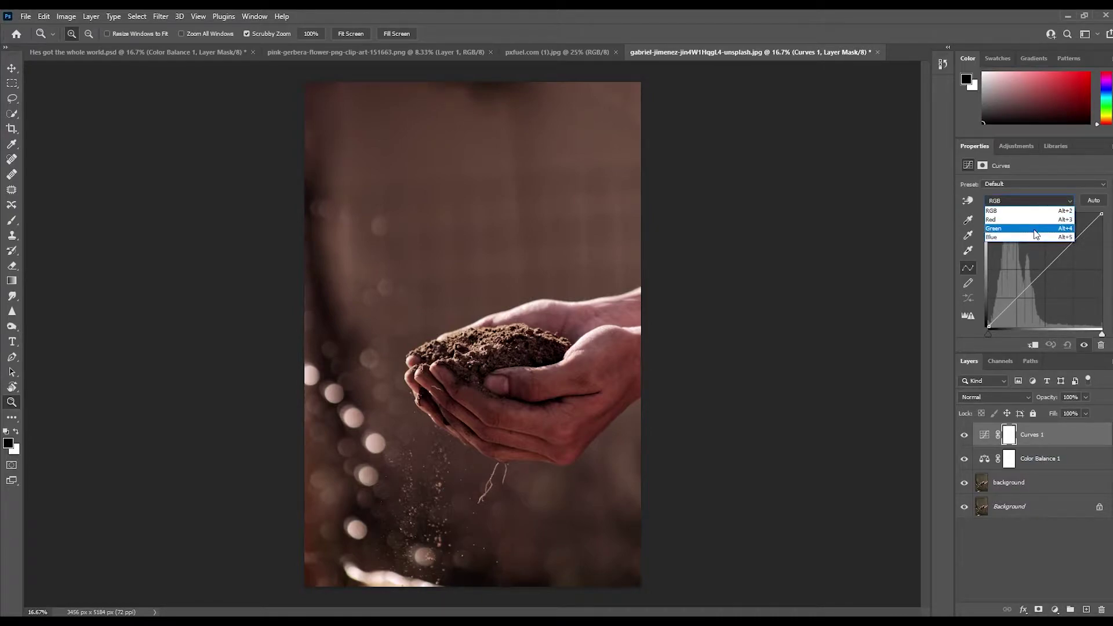
click(1032, 220)
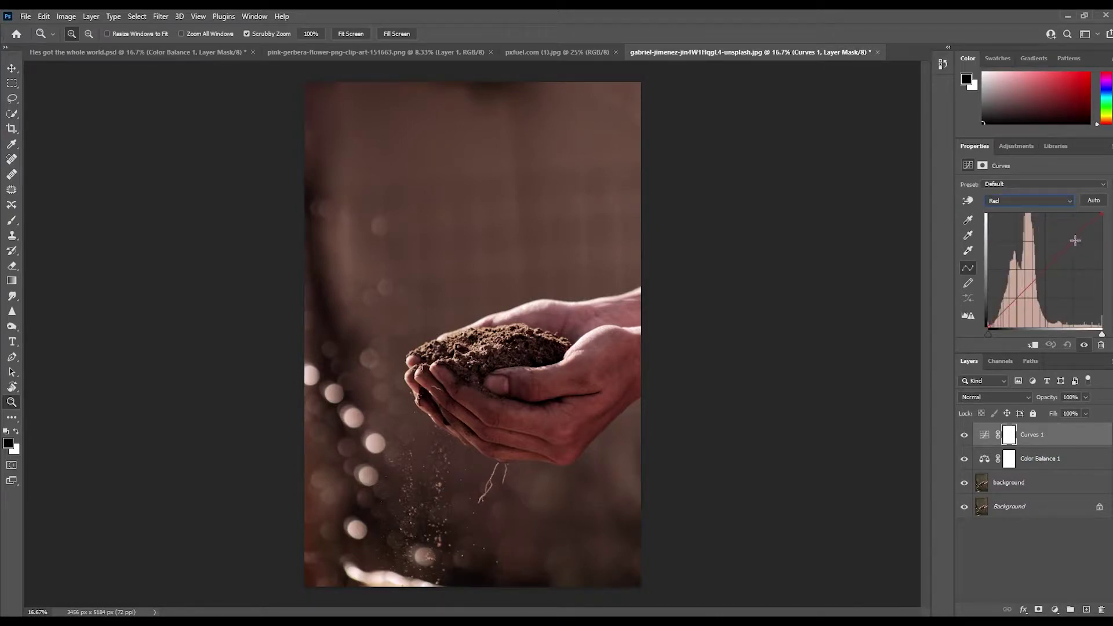
click(1074, 240)
click(1042, 270)
click(1016, 296)
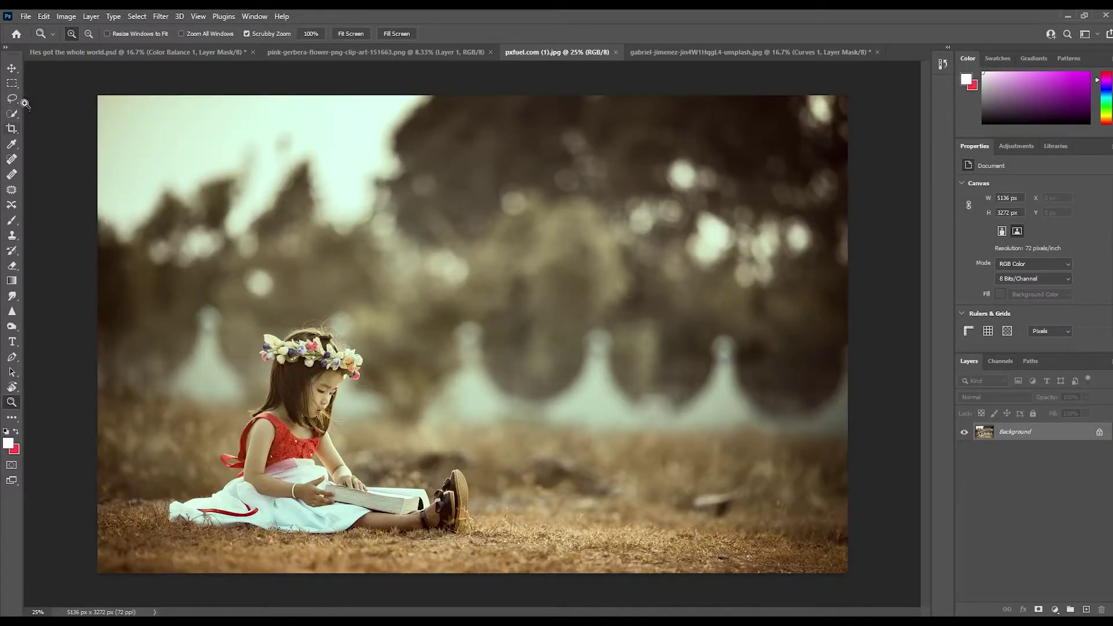
- Select the seated girl in pxfuel.com (1).jpg with the automatic subject selection
click(11, 113)
click(344, 33)
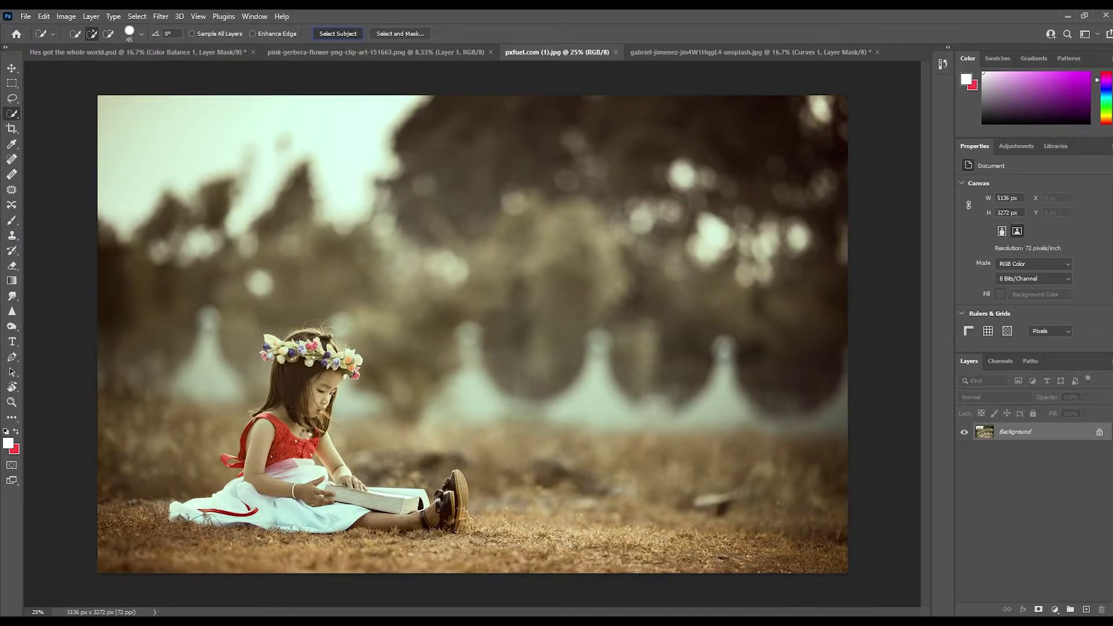
- Subtract the stray patch in the photo's upper-right corner from the selection and add the missing areas around the girl's shoes
click(12, 402)
click(88, 34)
click(846, 264)
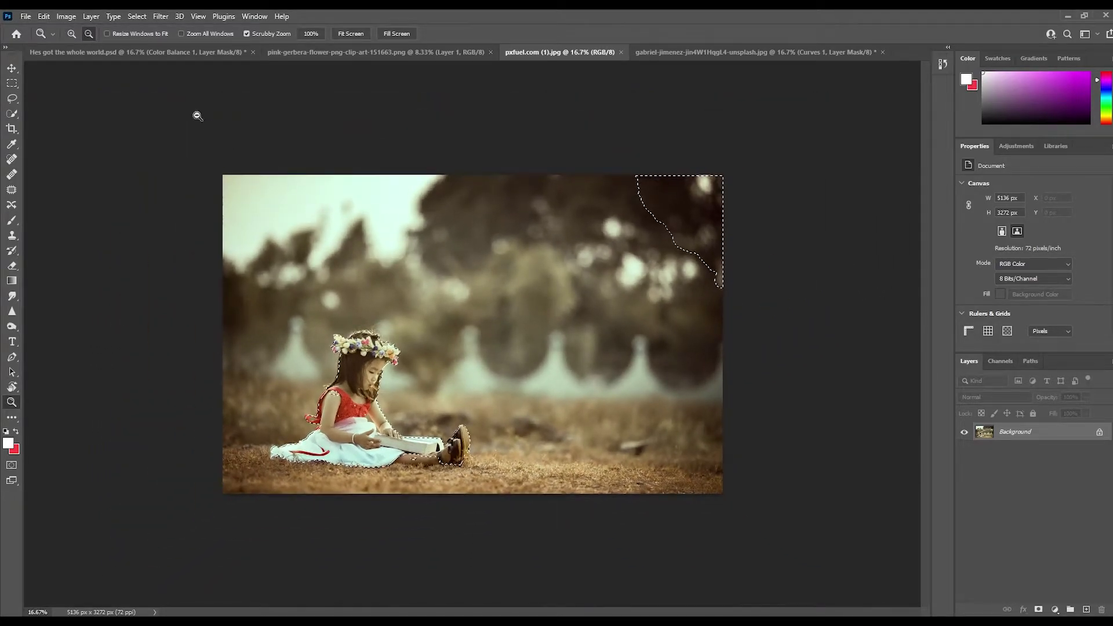
click(71, 33)
click(504, 376)
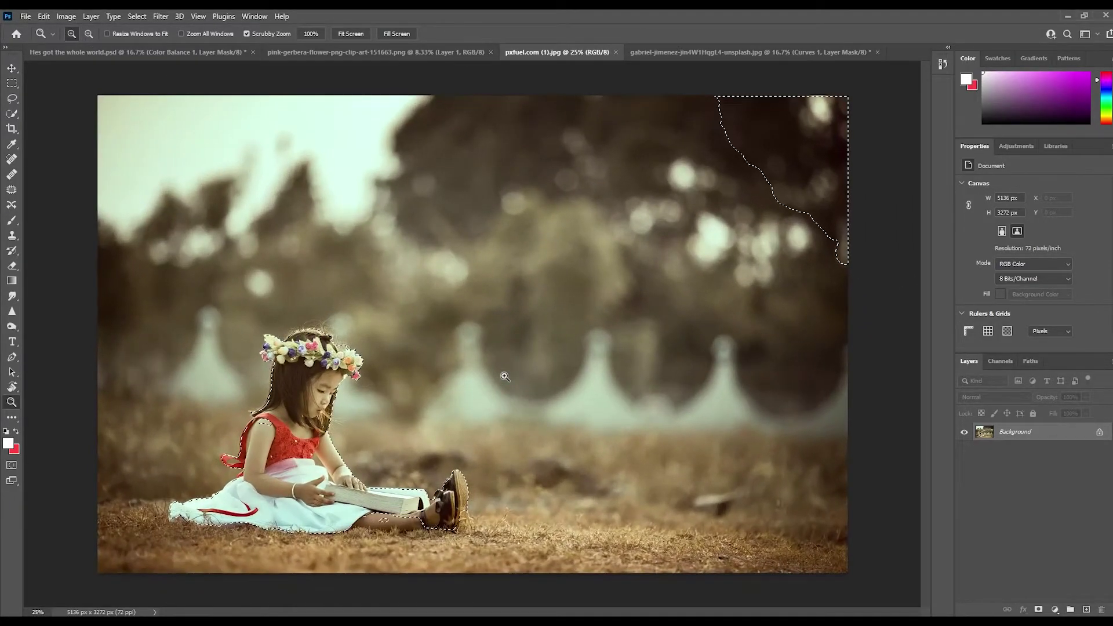
click(12, 114)
click(107, 34)
drag(835, 249, 889, 312)
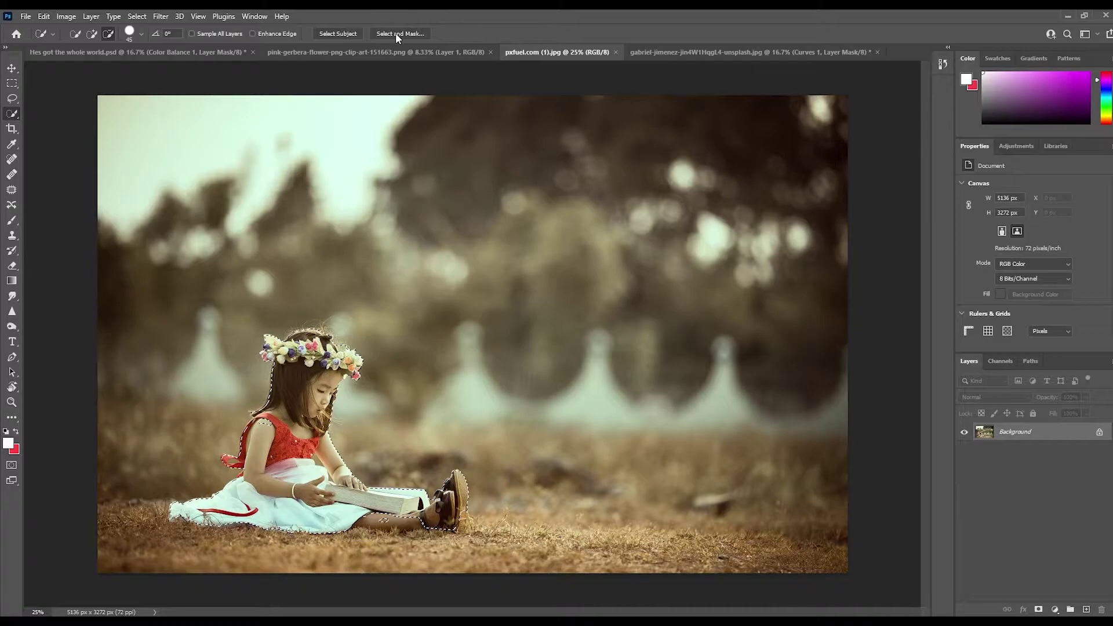
click(92, 34)
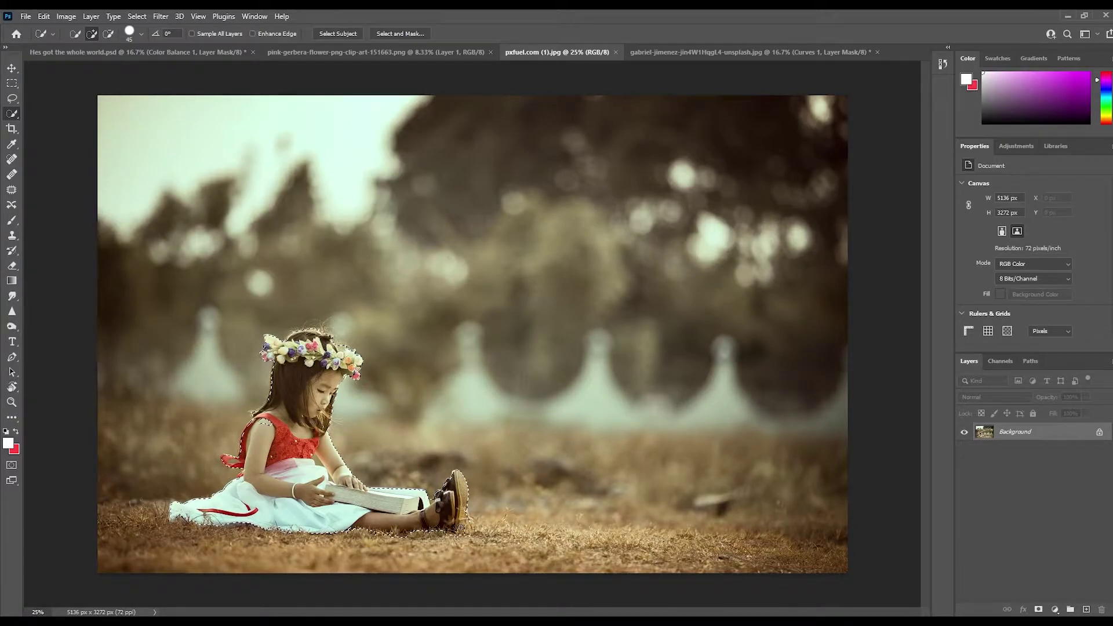
drag(459, 524, 442, 497)
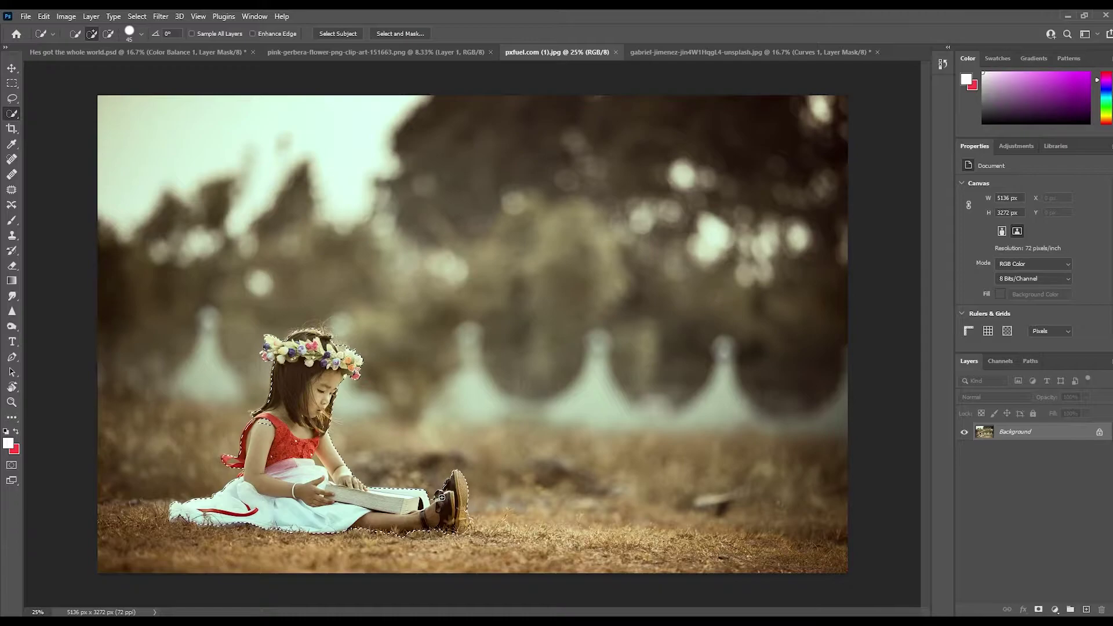
- Start Select and Mask and refine the selection edge around the red bow at the back of the girl's dress
click(399, 34)
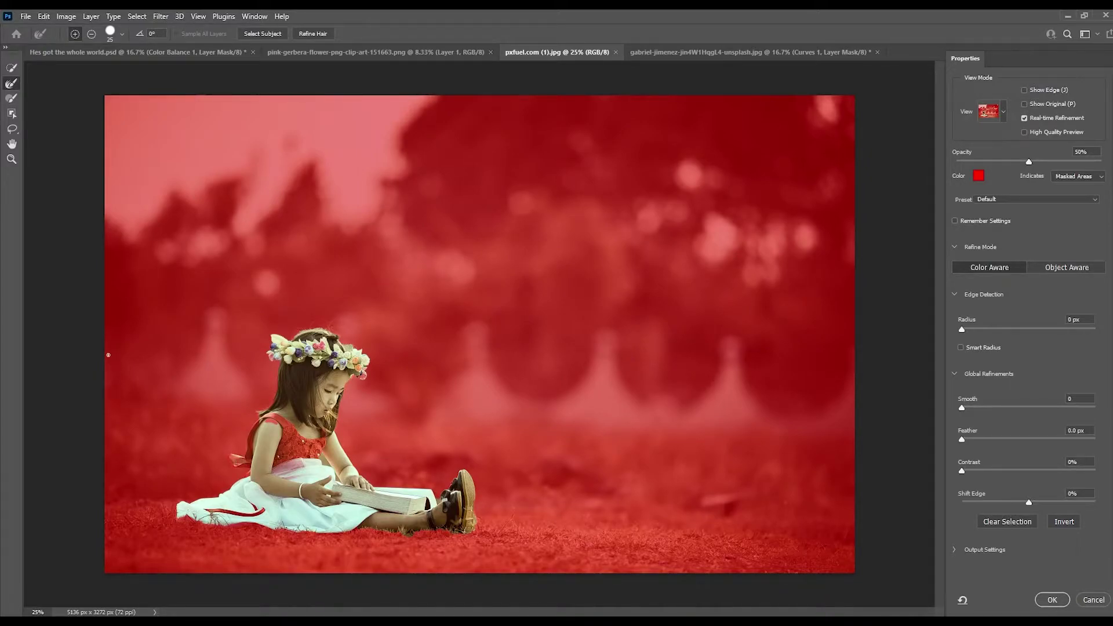
click(12, 159)
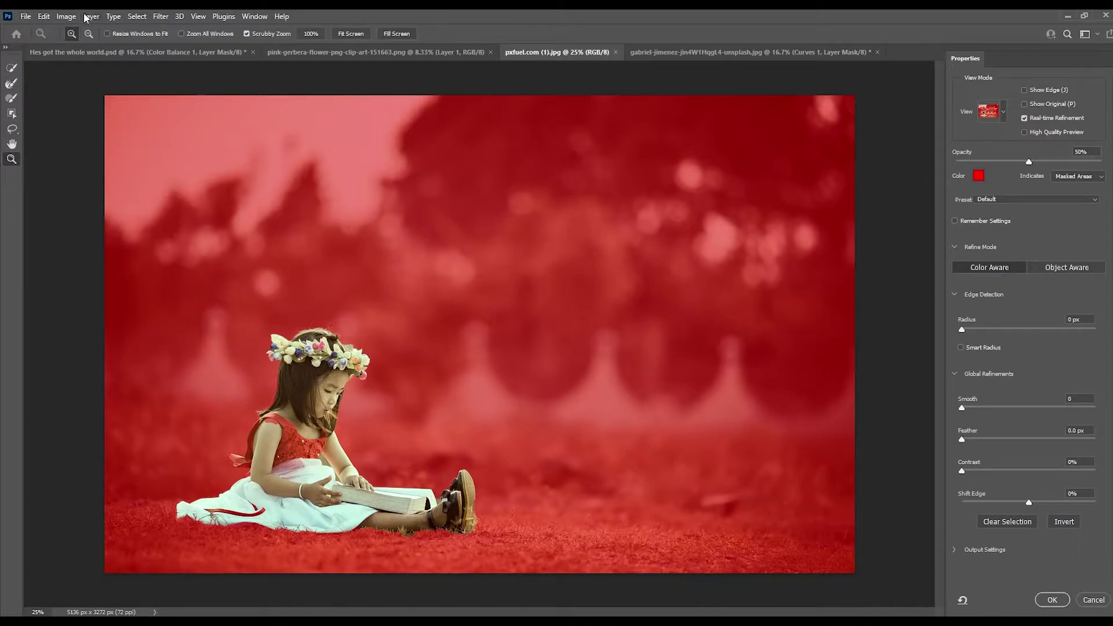
click(241, 470)
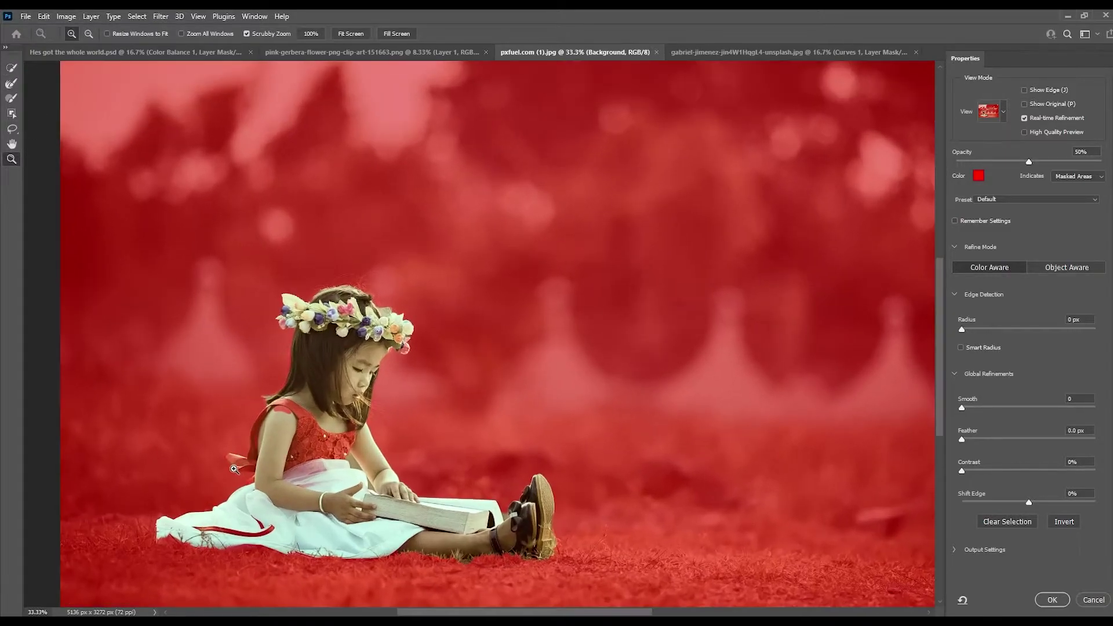
click(232, 471)
click(231, 471)
click(231, 471)
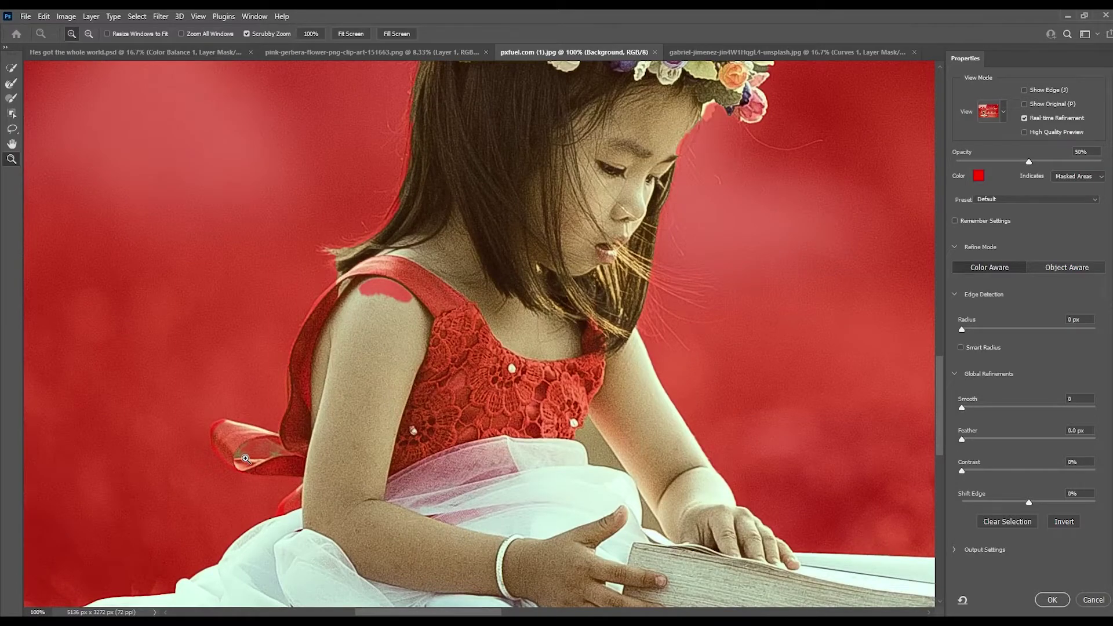
click(246, 459)
mouse_move(377, 304)
mouse_down()
mouse_move(366, 331)
mouse_move(352, 252)
mouse_move(366, 239)
mouse_up()
click(11, 83)
drag(227, 404, 224, 397)
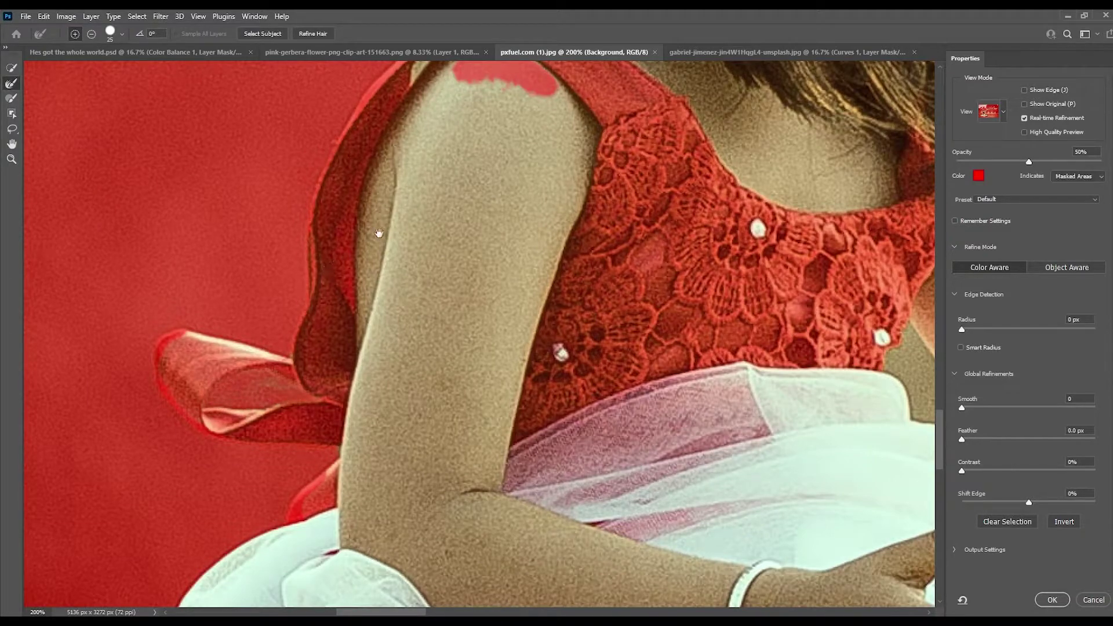
- Brush the masked patch on the girl's shoulder back into the selection and refine the hair ends beside it
drag(351, 240, 293, 405)
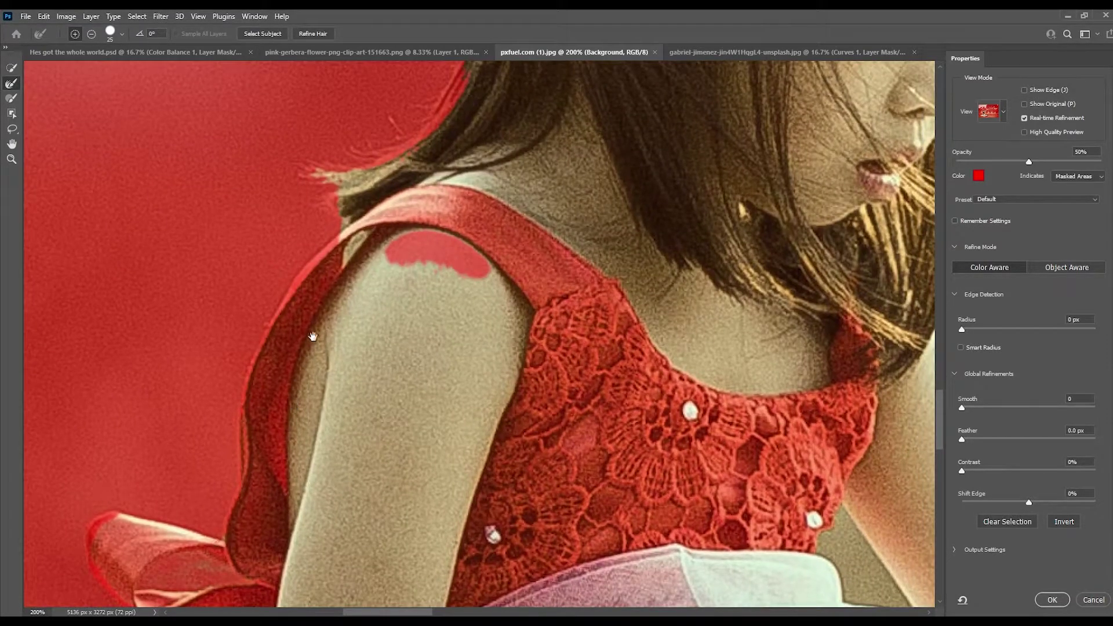
mouse_move(463, 273)
mouse_down()
mouse_move(430, 237)
mouse_move(407, 268)
mouse_up()
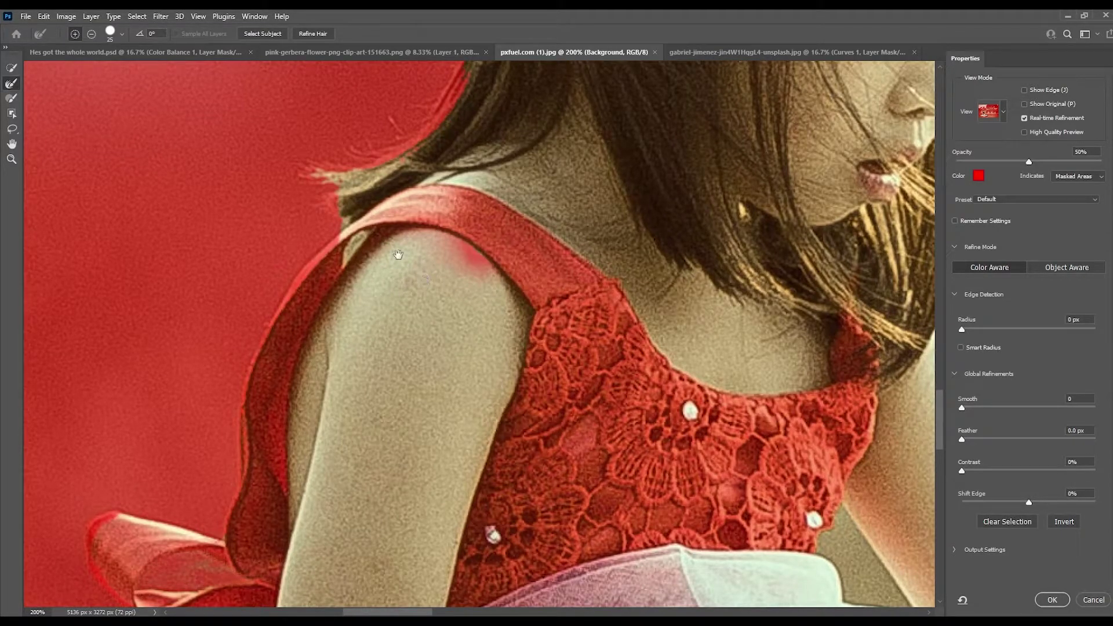
mouse_move(353, 244)
mouse_down()
mouse_move(349, 255)
mouse_move(361, 241)
mouse_move(351, 244)
mouse_move(357, 183)
mouse_move(401, 166)
mouse_up()
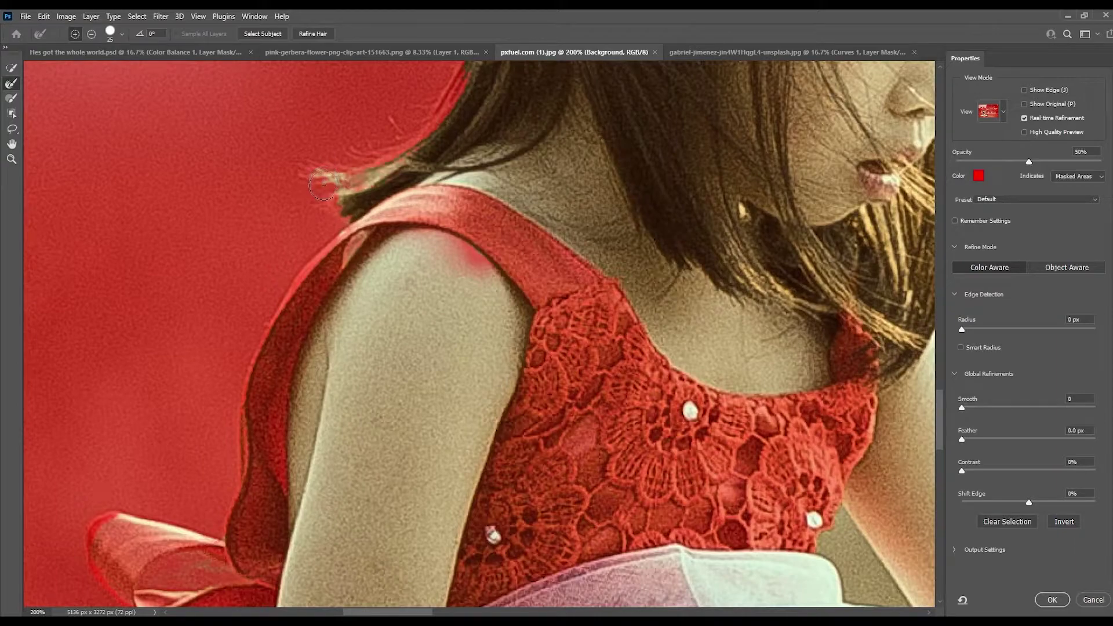
- Refine the selection edge between the forehead and the flower wreath, and along the stray hairs above the wreath
drag(708, 201, 258, 567)
mouse_move(651, 316)
mouse_down()
mouse_move(643, 300)
mouse_move(653, 294)
mouse_move(685, 323)
mouse_up()
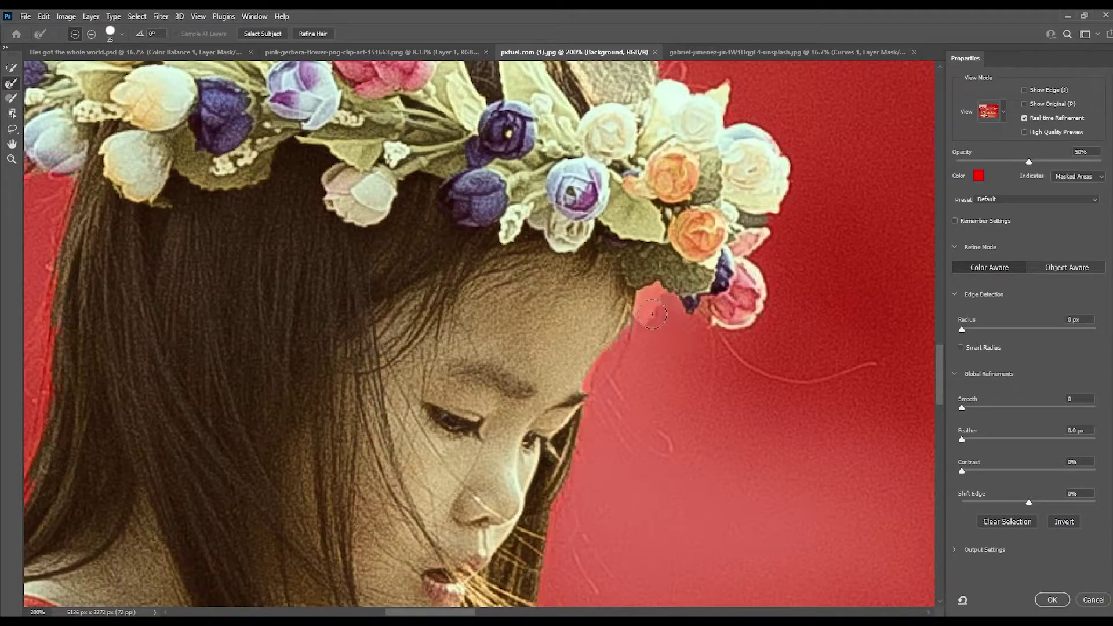
drag(602, 220, 636, 473)
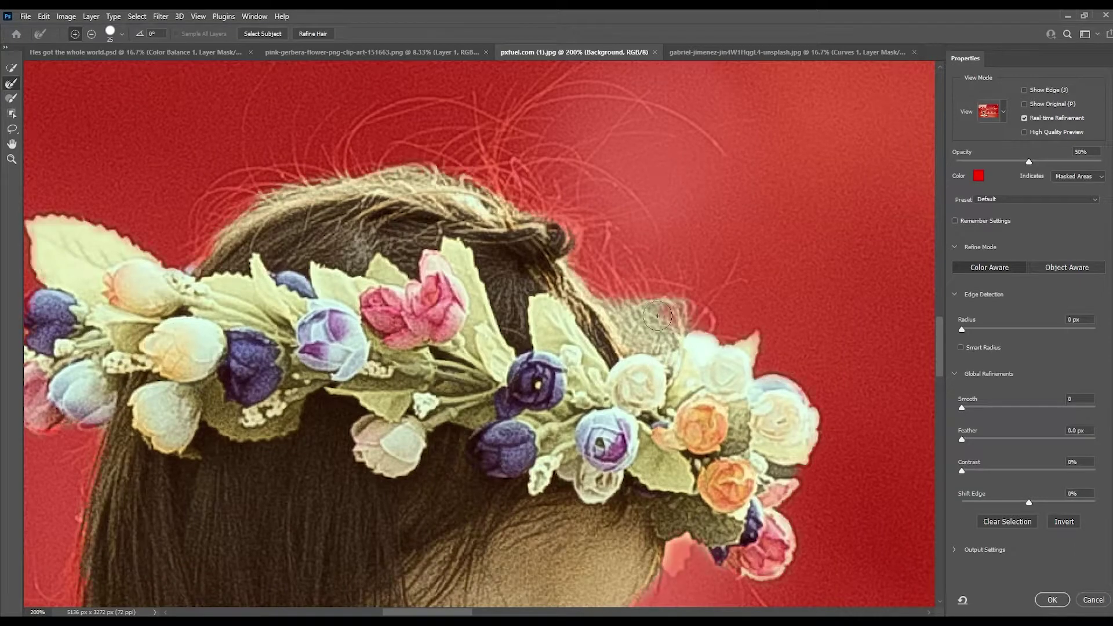
drag(608, 290, 582, 279)
mouse_move(642, 330)
mouse_down()
mouse_move(616, 313)
mouse_move(628, 339)
mouse_move(669, 335)
mouse_up()
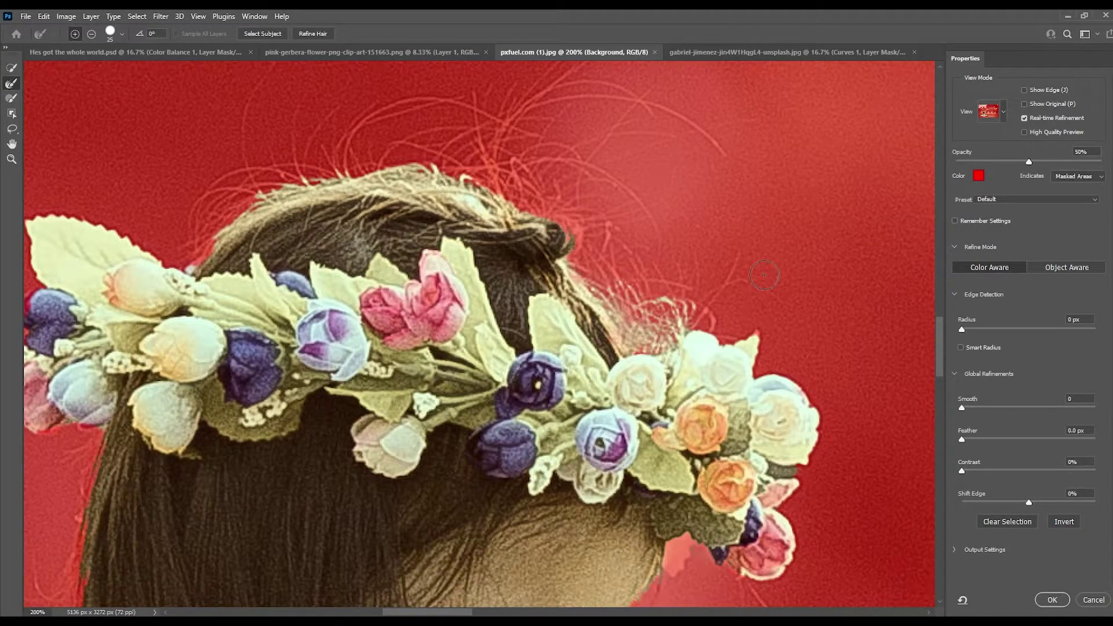
- Set Shift Edge to -32% and apply the refined selection
key(ctrl+0)
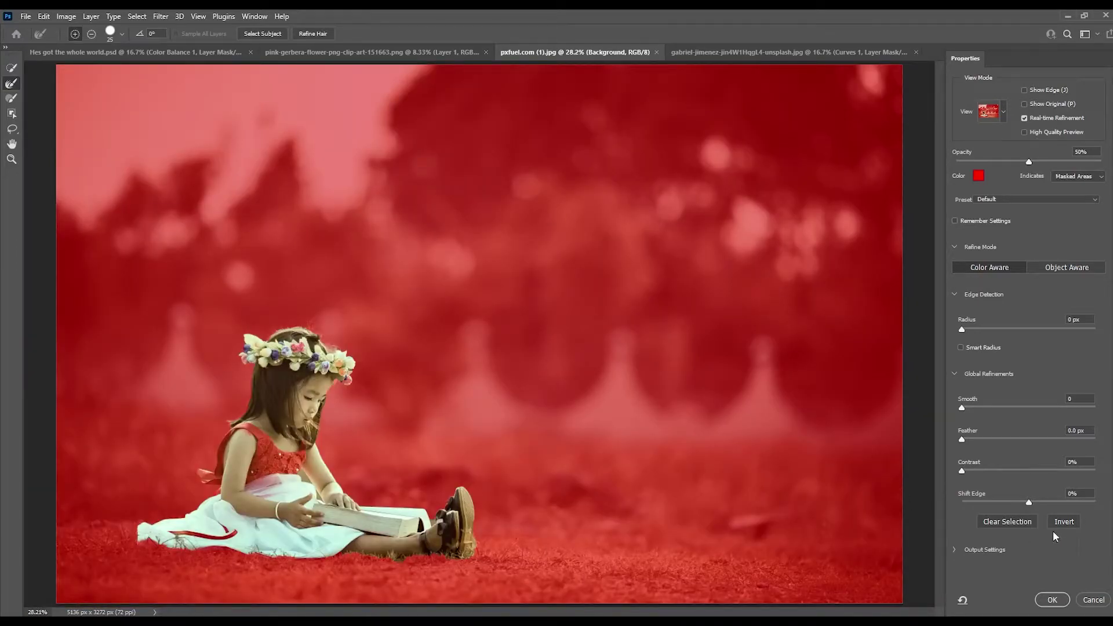
drag(1022, 502, 1007, 502)
drag(1005, 507, 1002, 502)
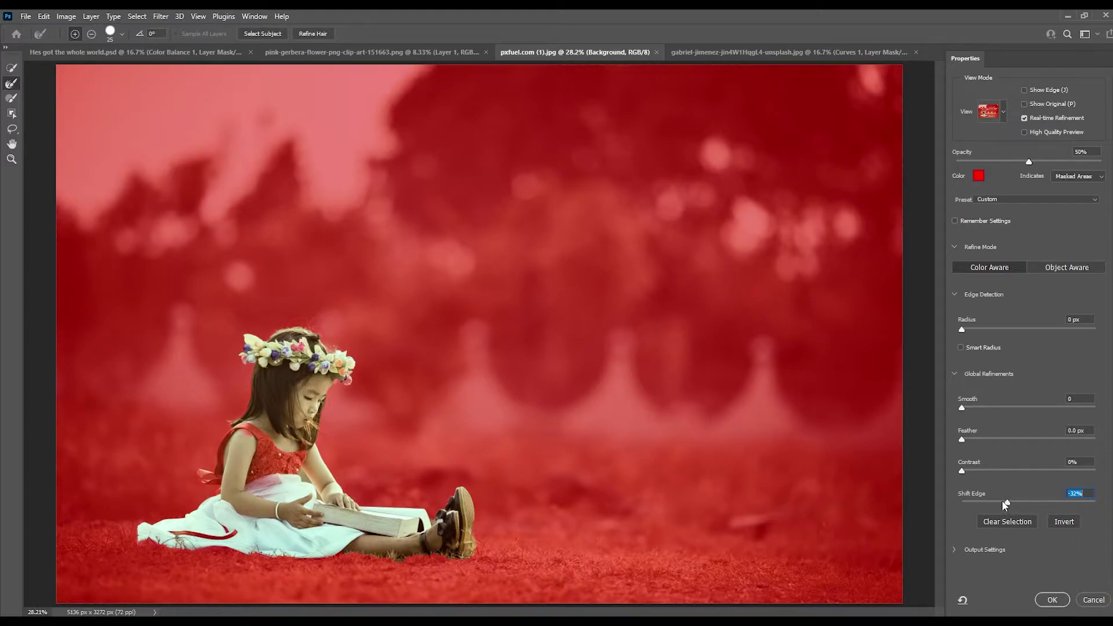
click(1053, 600)
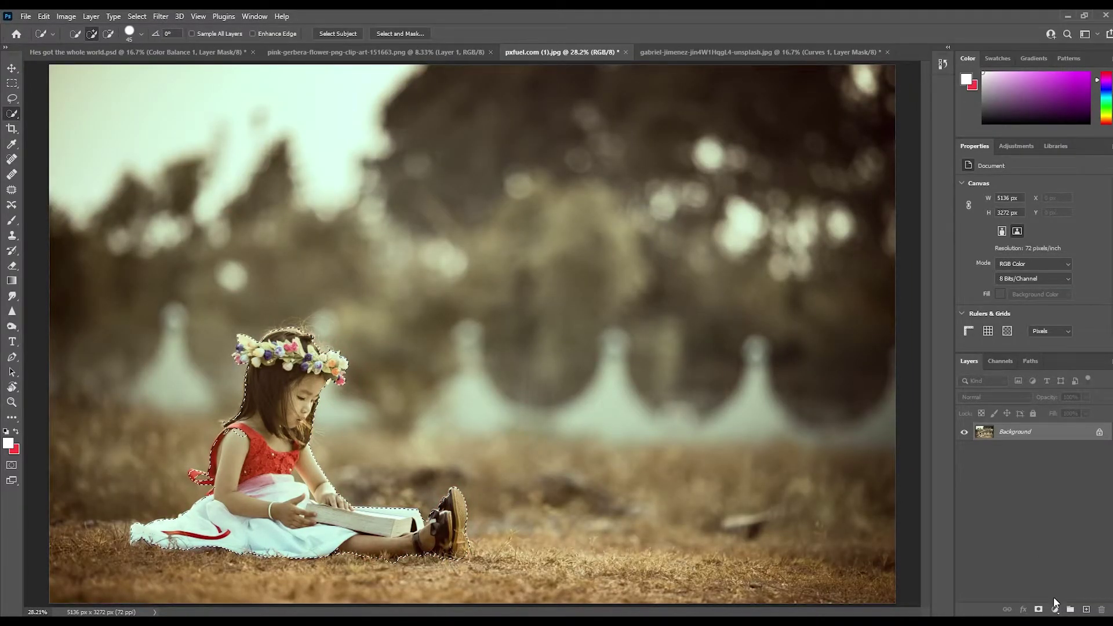
- Add a layer mask from the selection to isolate the girl from her background
click(1039, 610)
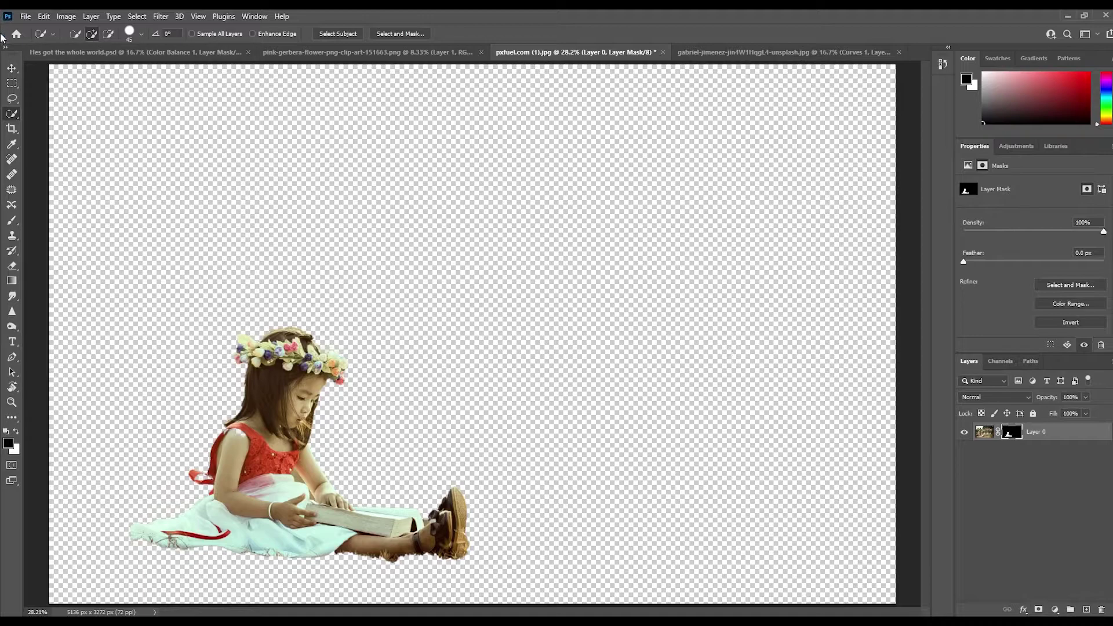
key(z)
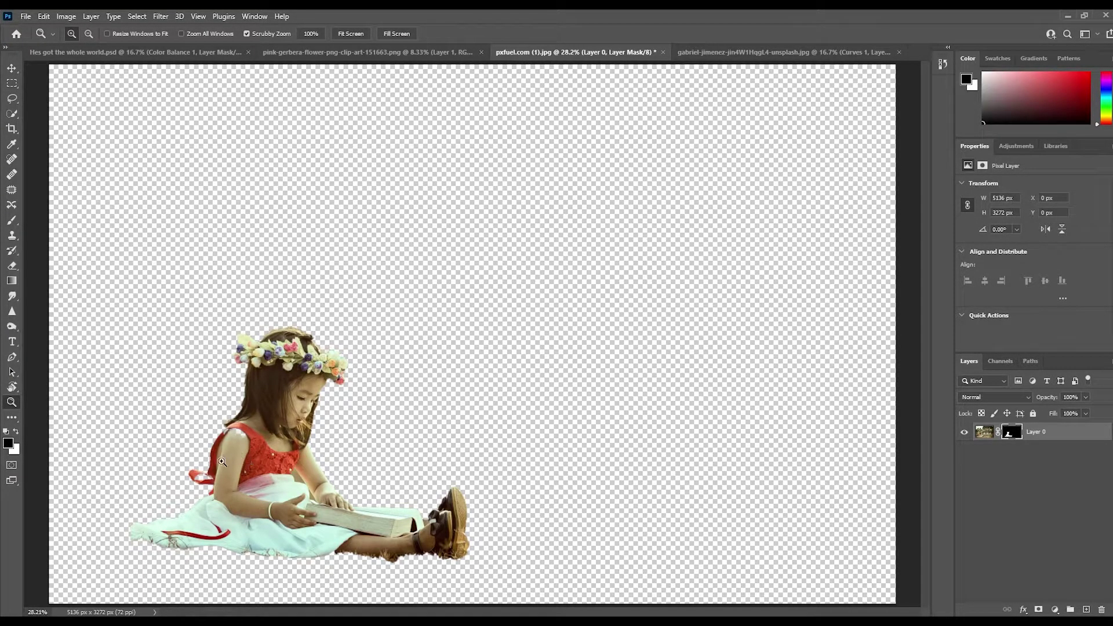
- Paint white with a soft brush on the girl's layer mask to restore the faded patch of her shoulder
drag(235, 436, 235, 437)
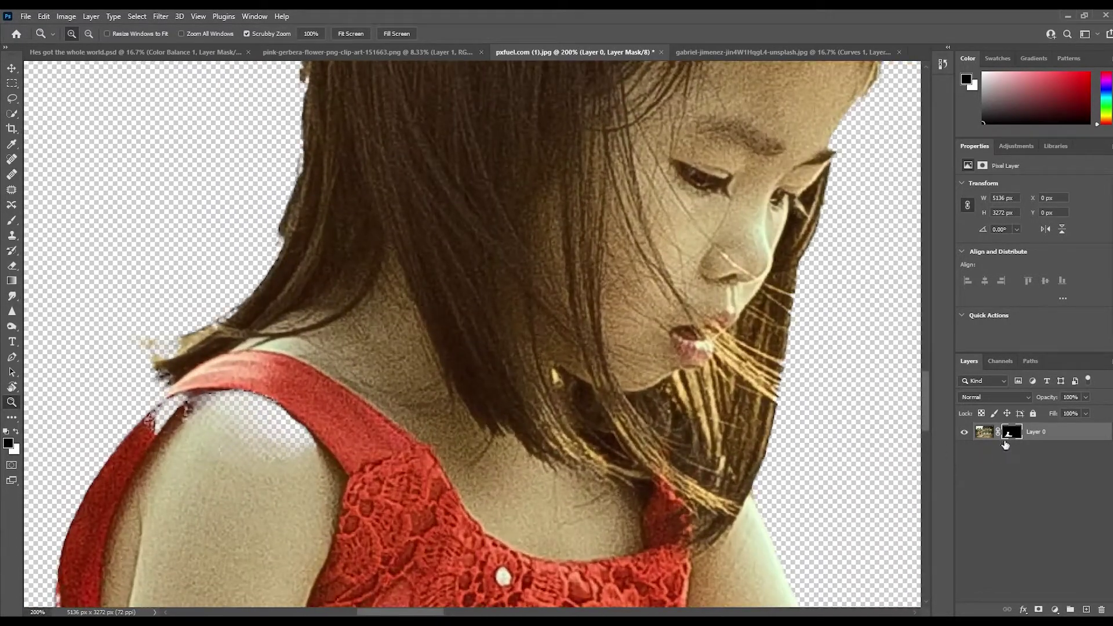
click(1012, 432)
click(13, 222)
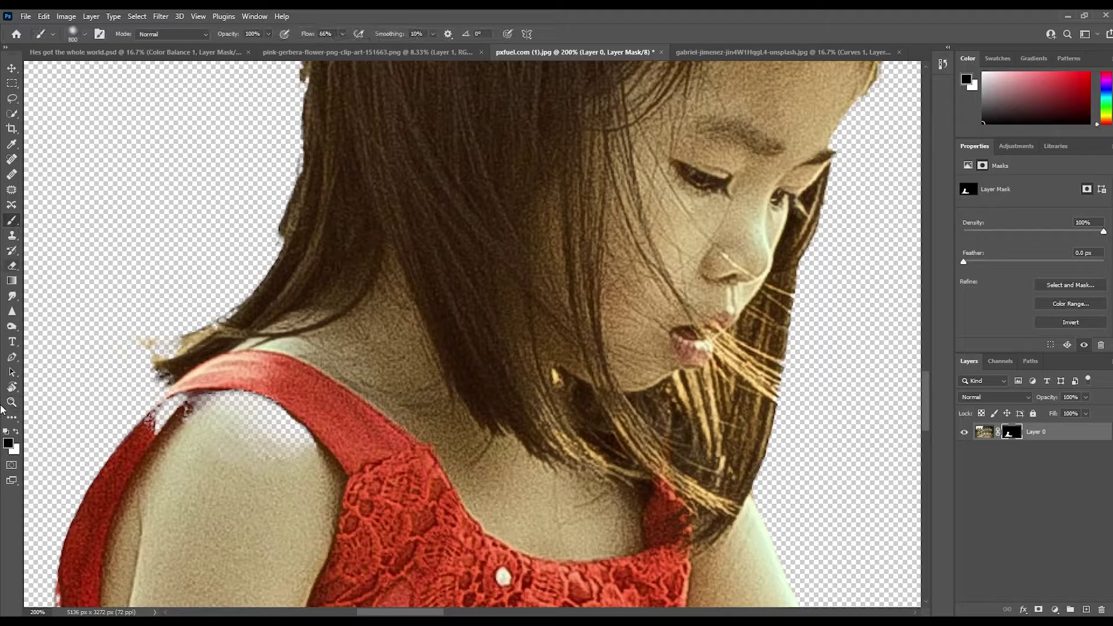
click(16, 431)
click(73, 36)
drag(65, 98, 49, 106)
click(330, 11)
key(p)
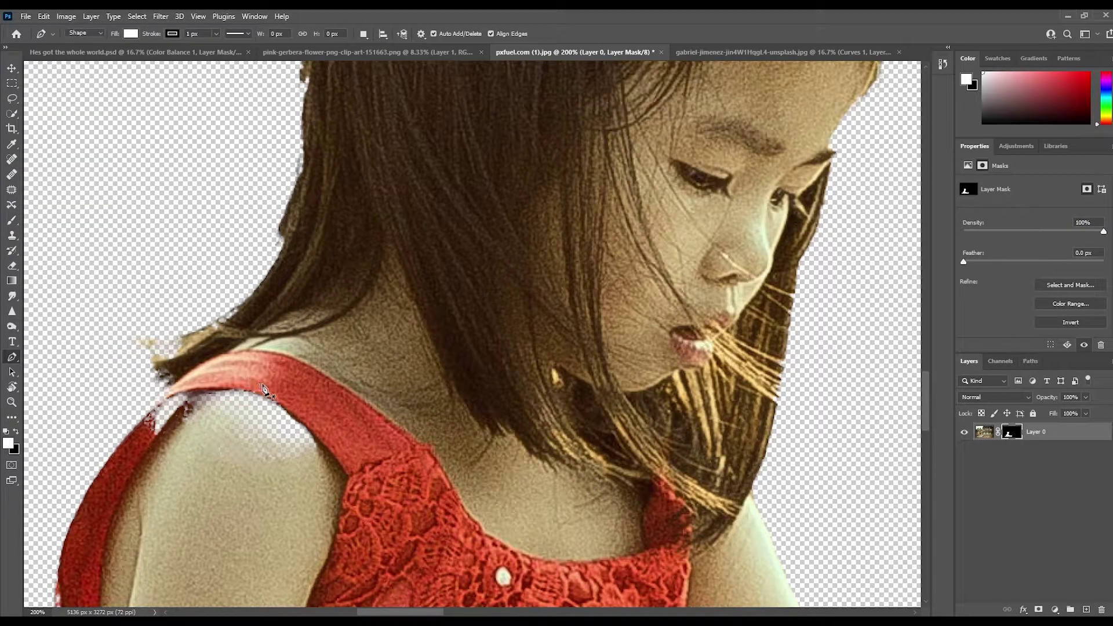
click(12, 220)
key(bracketleft)
key(bracketleft)
key(bracketleft)
key(bracketleft)
key(bracketleft)
key(bracketleft)
key(bracketleft)
key(bracketleft)
key(bracketleft)
key(bracketleft)
key(bracketleft)
key(bracketleft)
key(bracketleft)
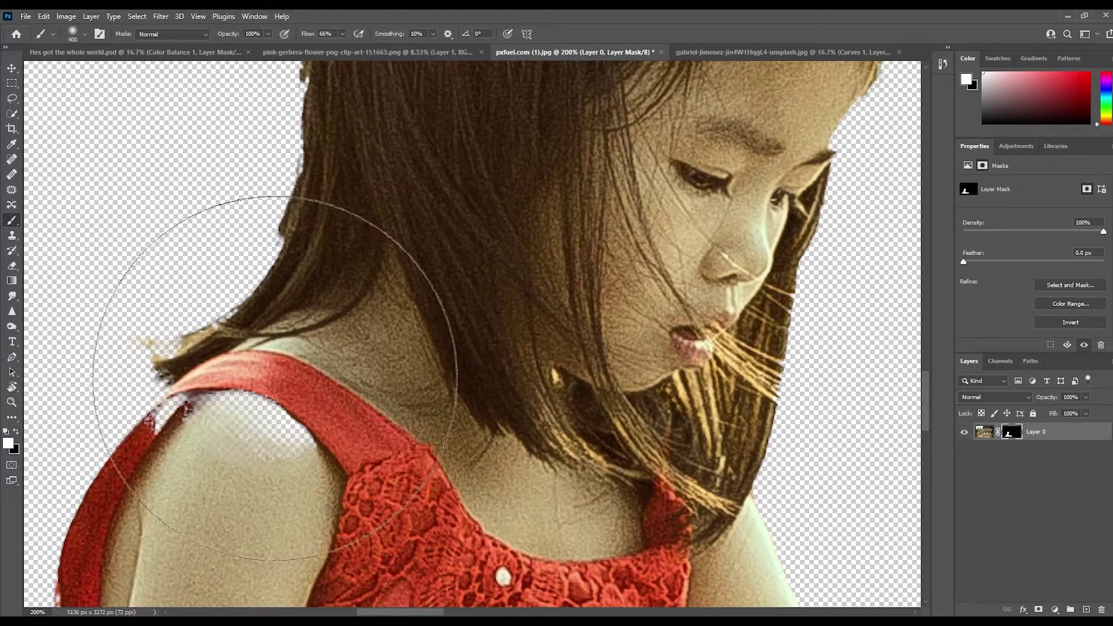
key(bracketleft)
key(bracketleft)
mouse_move(283, 444)
mouse_down()
mouse_move(255, 437)
mouse_move(289, 400)
mouse_move(291, 483)
mouse_up()
- Paint back the faded armhole edge beneath the dress strap on the mask, using a smaller brush
key(bracketleft)
key(bracketleft)
key(bracketleft)
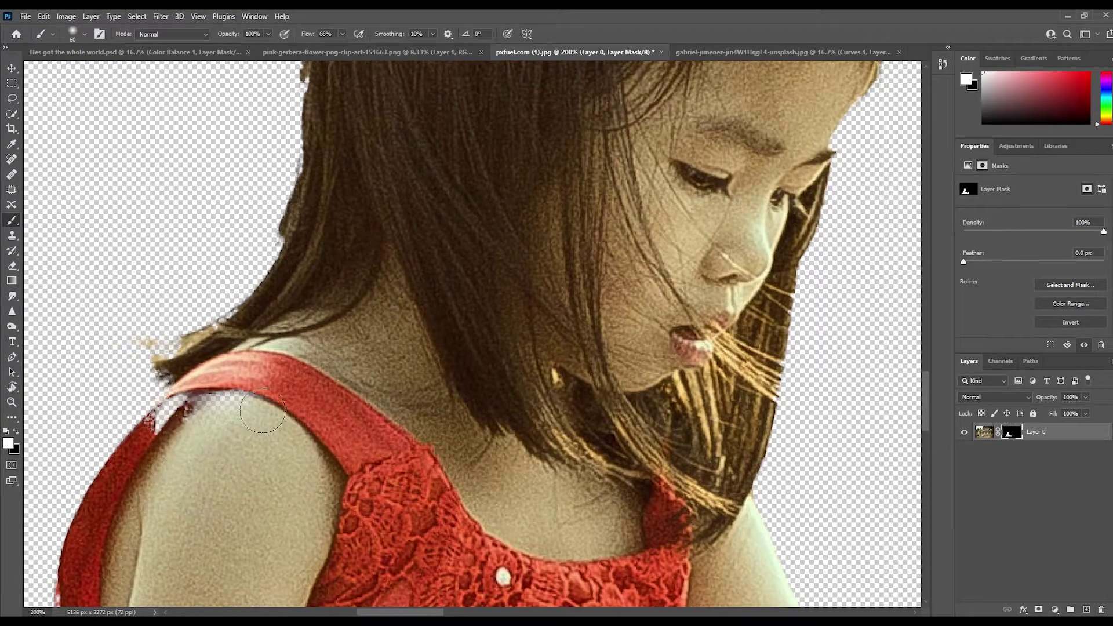
mouse_move(246, 410)
mouse_down()
mouse_move(147, 445)
mouse_move(231, 394)
mouse_move(183, 428)
mouse_move(168, 422)
mouse_move(197, 410)
mouse_move(162, 445)
mouse_move(183, 412)
mouse_up()
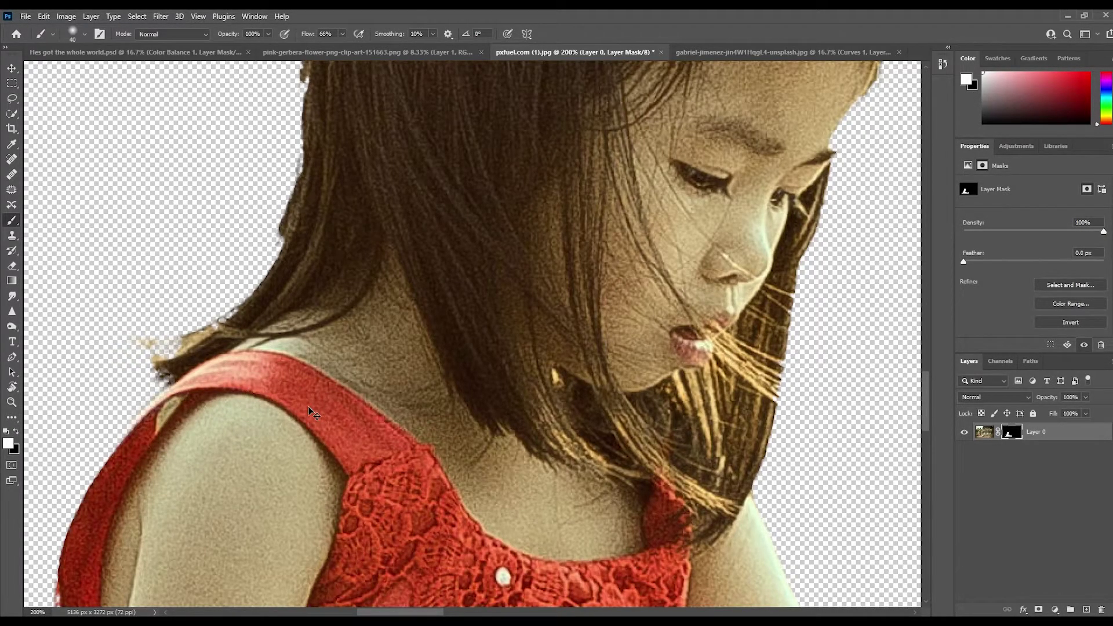
- Apply the layer mask permanently to the girl's layer
key(ctrl+0)
right_click(1016, 436)
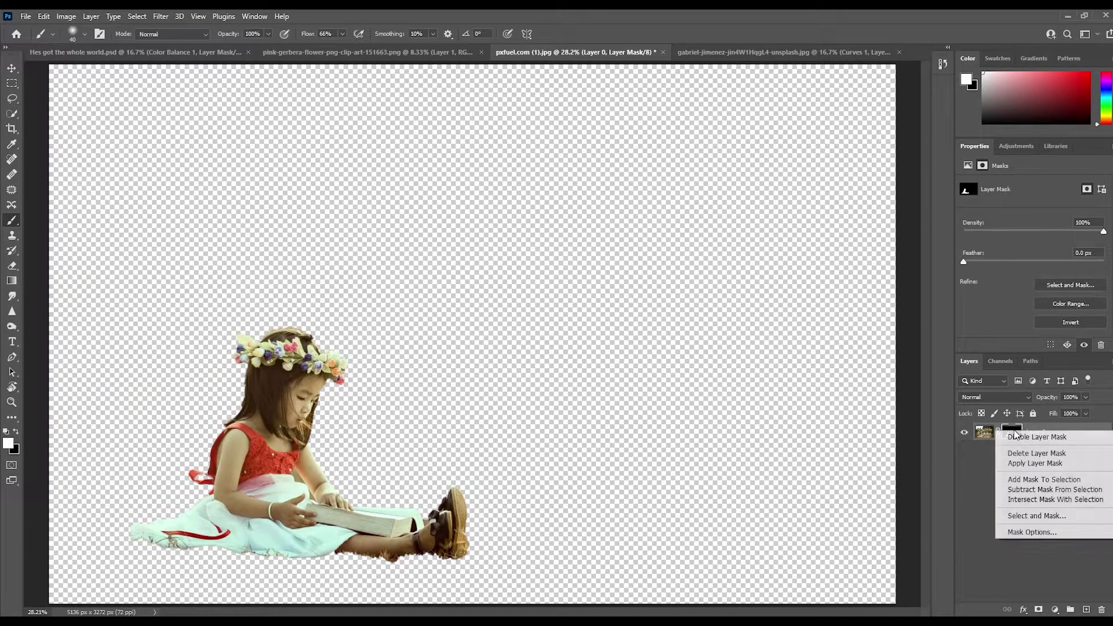
click(1038, 464)
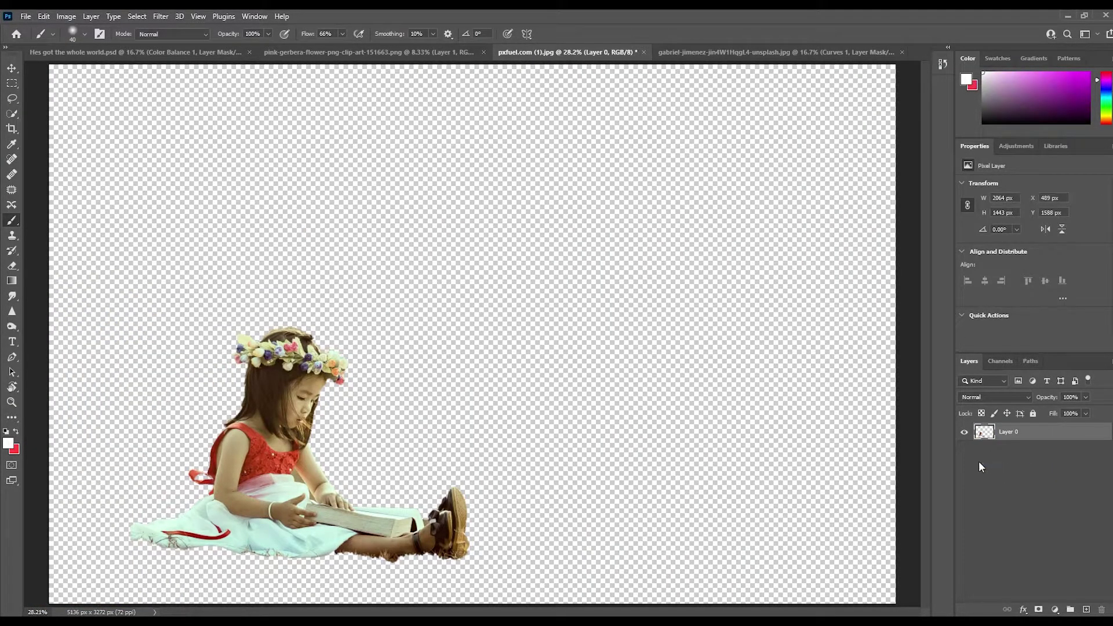
- Copy the cut-out girl into the photo of the hands, position her over the soil and start a free transform
click(13, 69)
drag(265, 467, 658, 165)
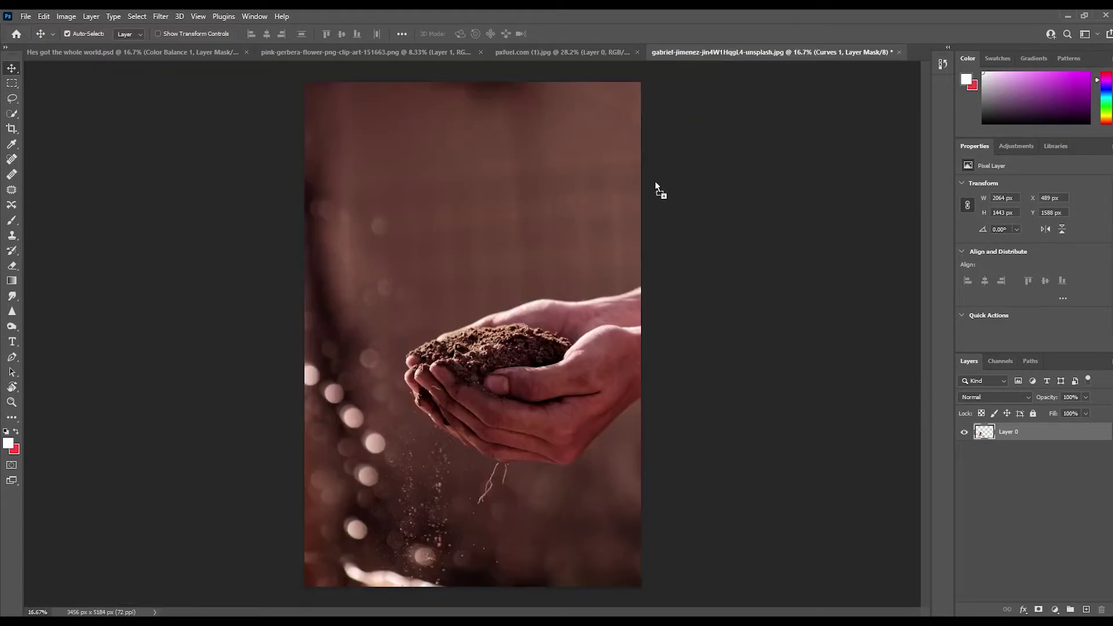
drag(500, 325, 510, 331)
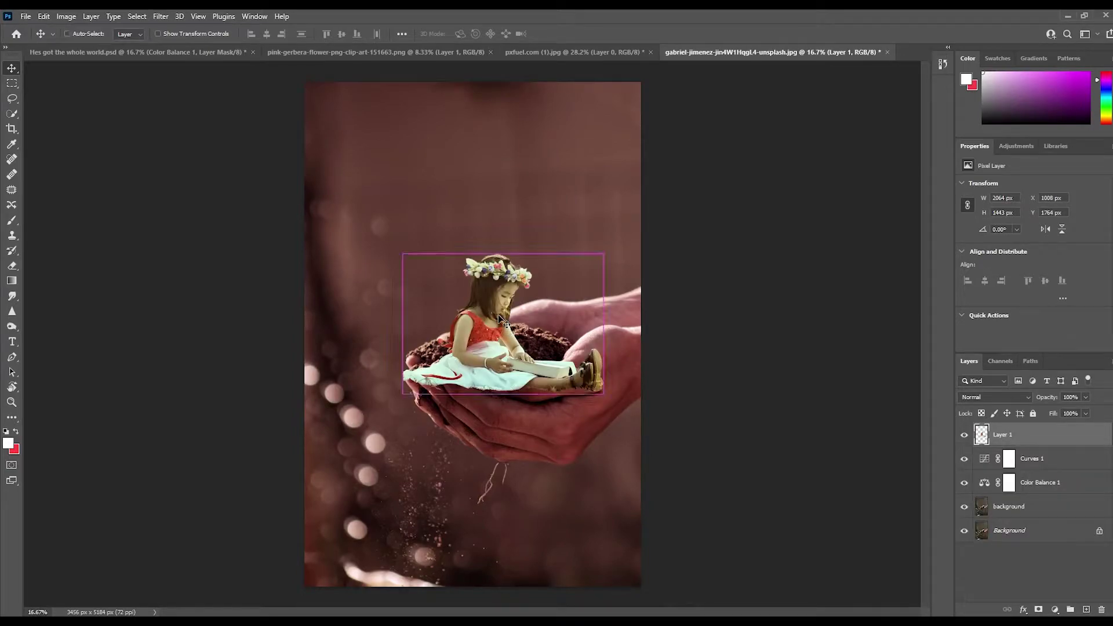
key(ctrl+t)
right_click(481, 300)
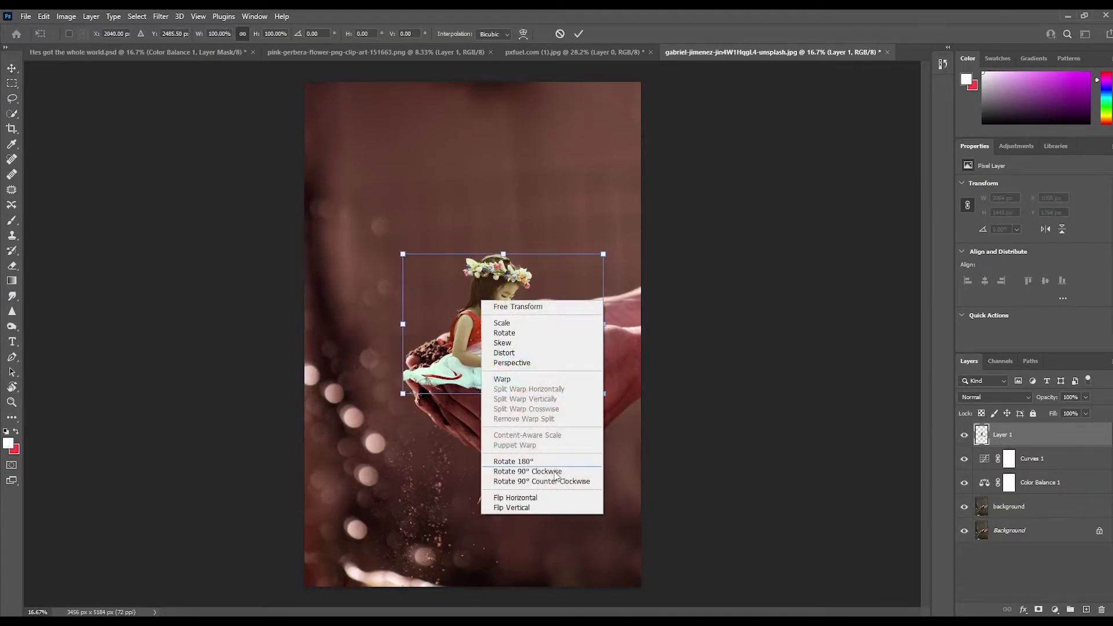
click(541, 507)
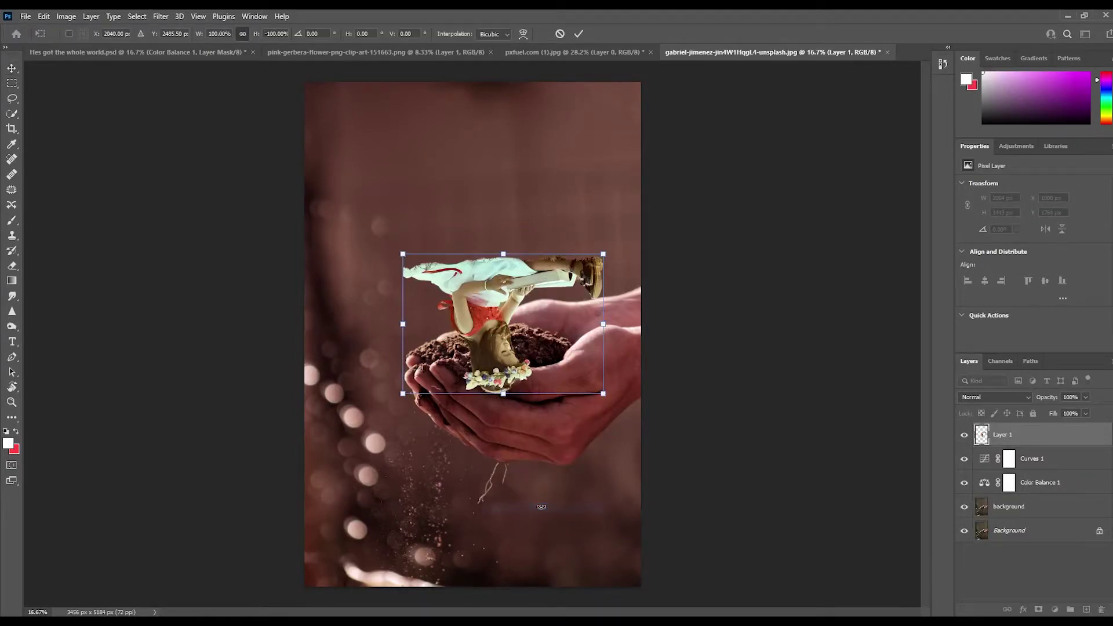
key(ctrl+z)
- Flip the girl horizontally and scale her down over the soil mound
right_click(504, 335)
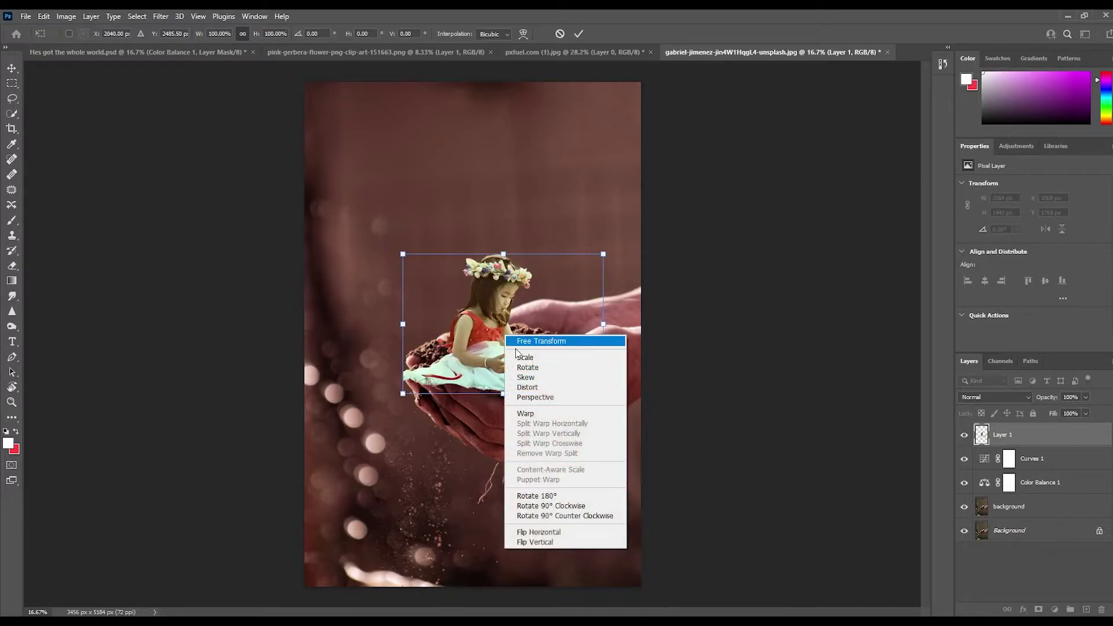
click(554, 534)
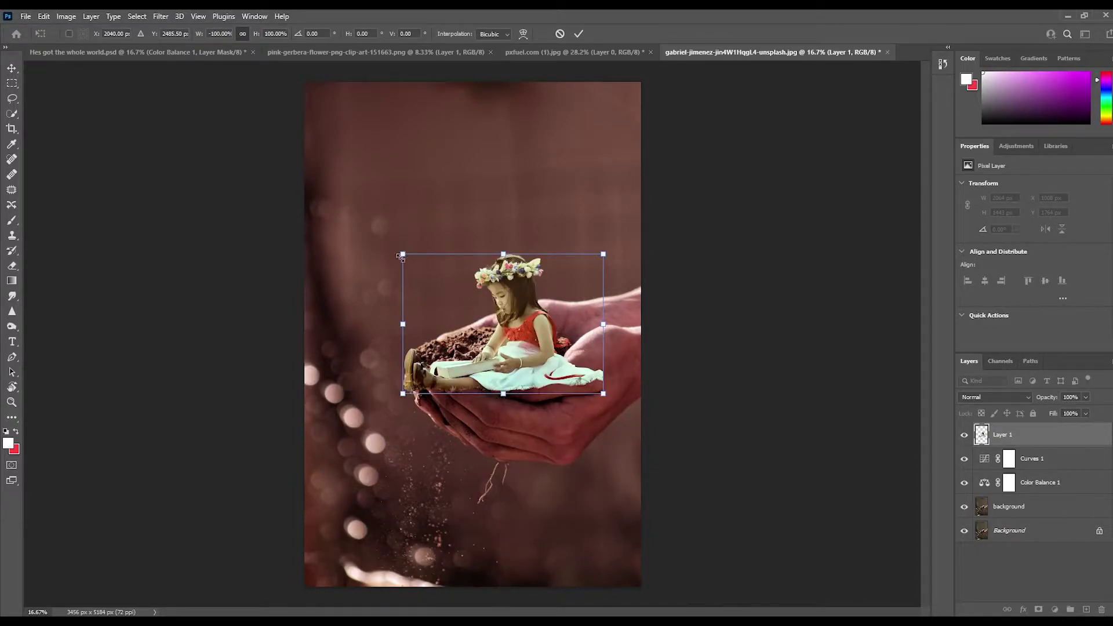
drag(401, 254, 496, 306)
drag(543, 357, 485, 314)
- Seat the girl on the soil with a slight rotation, scale her to about 52% width and 58.5% height, and apply the transform
drag(437, 259, 447, 272)
mouse_move(504, 322)
mouse_down()
mouse_move(497, 294)
mouse_move(501, 318)
mouse_up()
drag(577, 339, 544, 344)
drag(445, 309, 502, 323)
drag(448, 273, 444, 266)
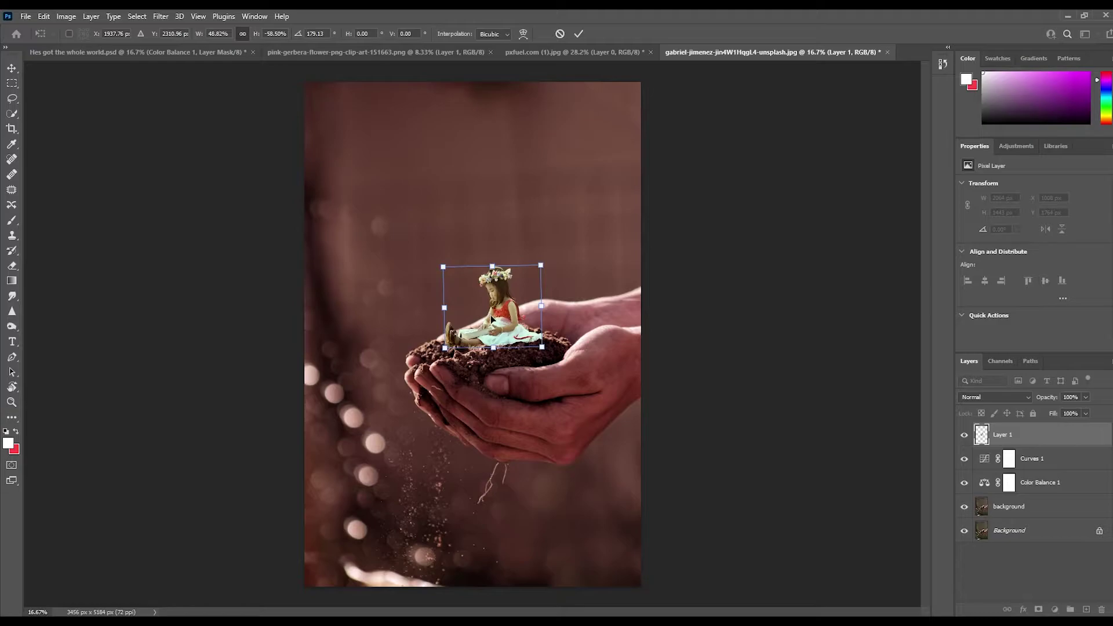
drag(491, 319, 447, 311)
drag(545, 310, 552, 309)
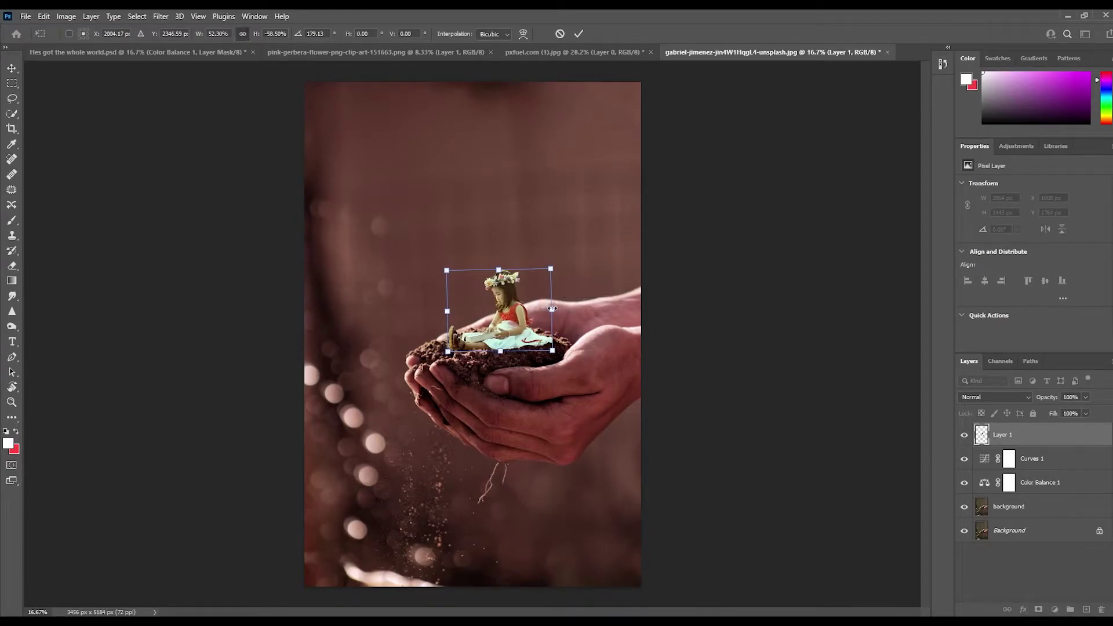
click(574, 36)
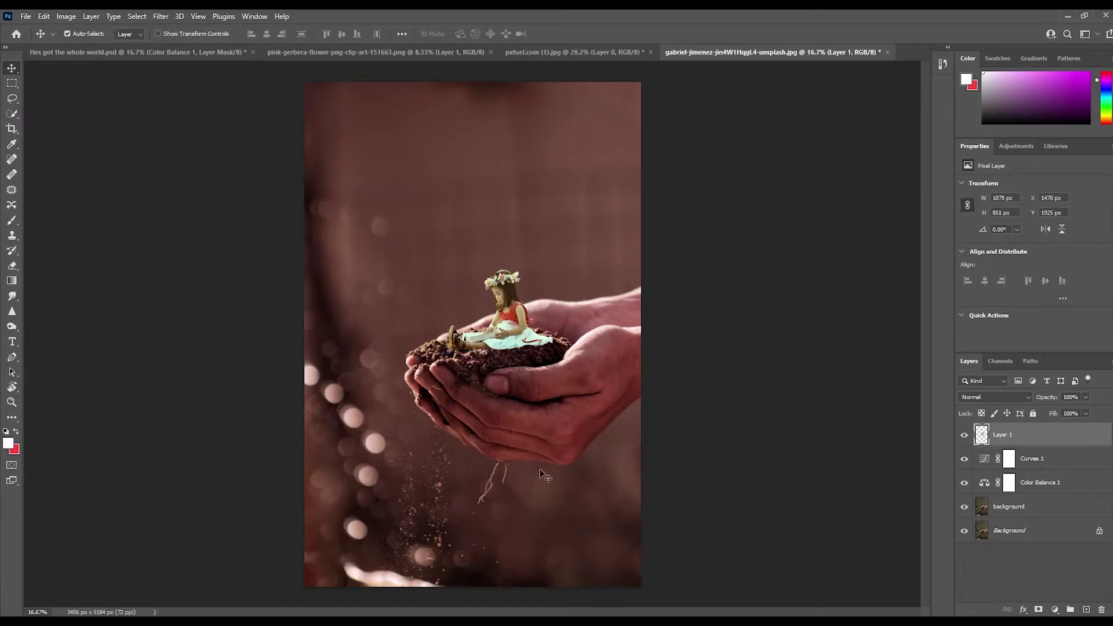
- Add a layer mask to the girl's layer
click(1039, 610)
click(12, 401)
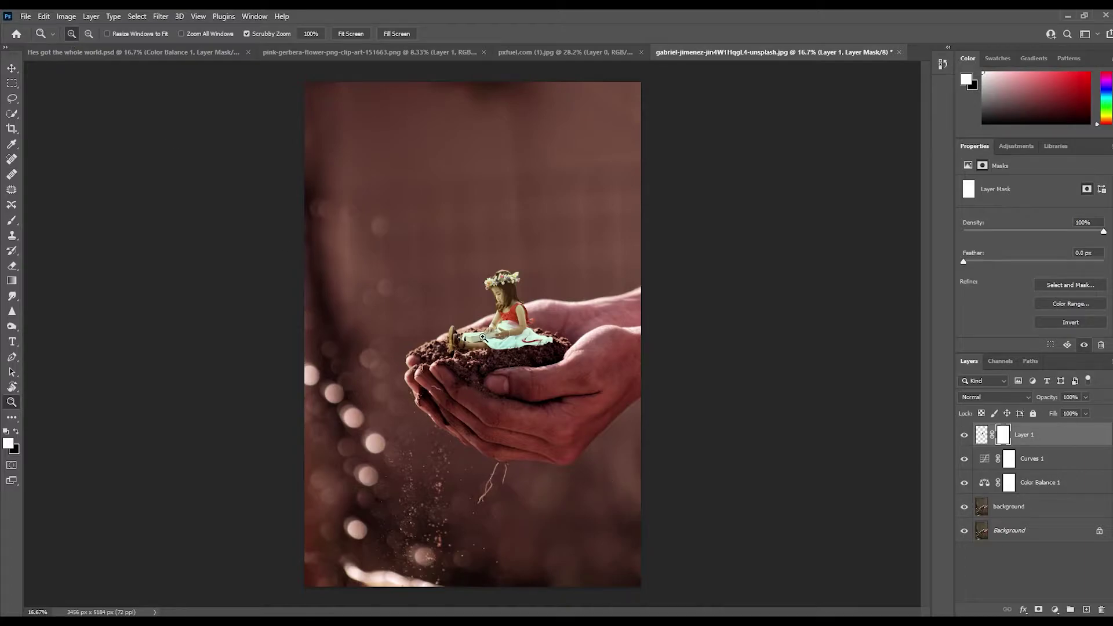
click(457, 335)
click(456, 334)
click(457, 334)
click(458, 334)
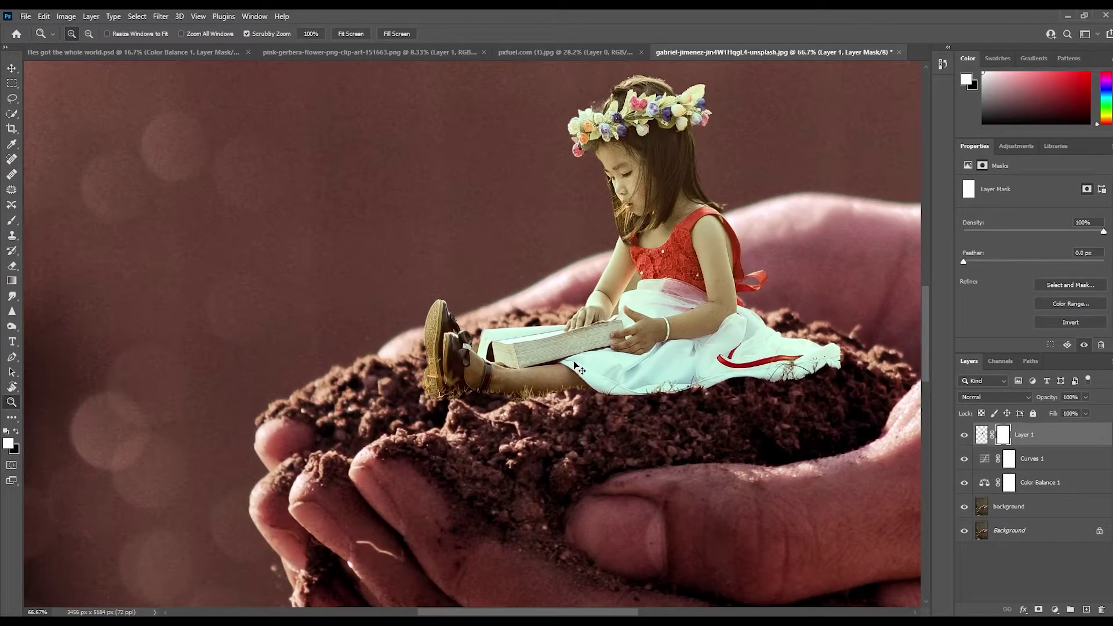
- Transform the girl to about 96.2% width and 104% height and settle her lower on the soil
key(ctrl+t)
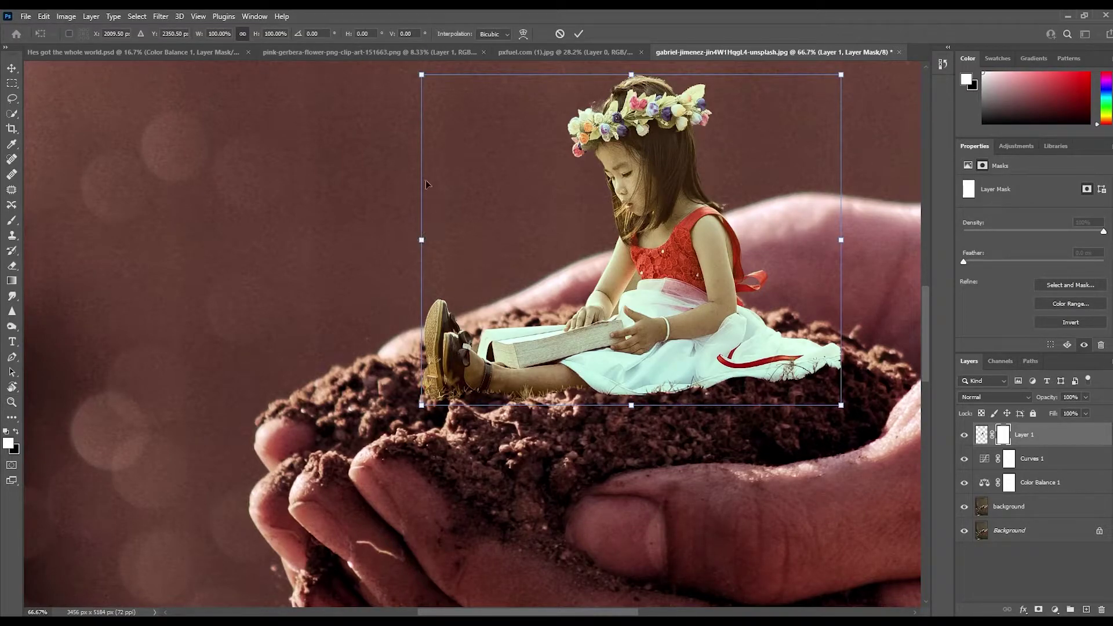
drag(425, 78, 462, 91)
drag(583, 316, 621, 300)
drag(844, 381, 863, 406)
drag(744, 354, 744, 386)
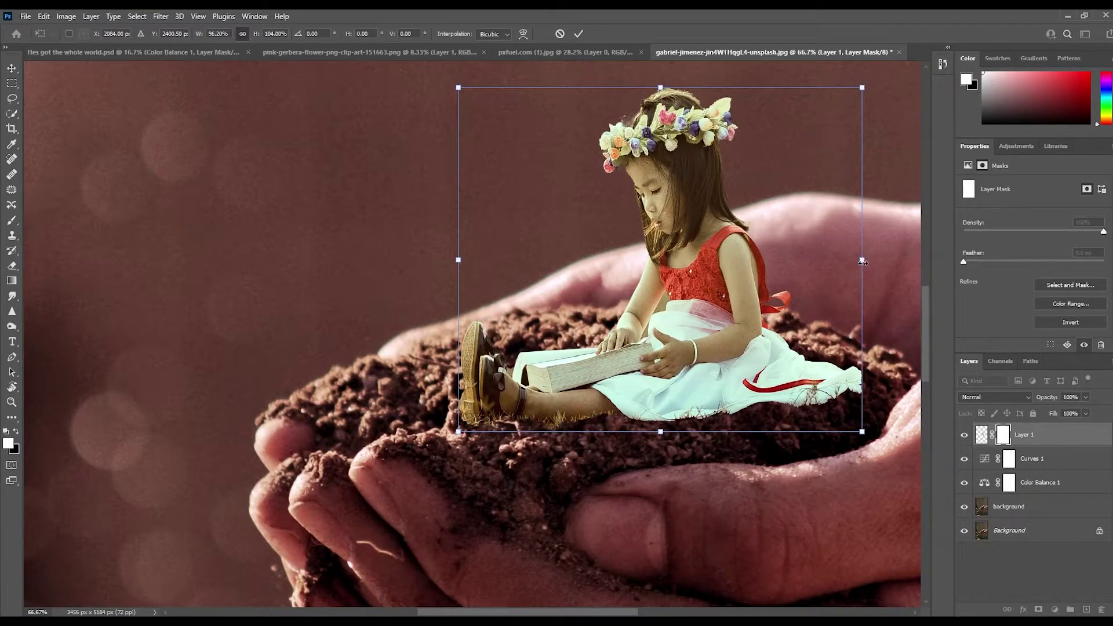
click(580, 33)
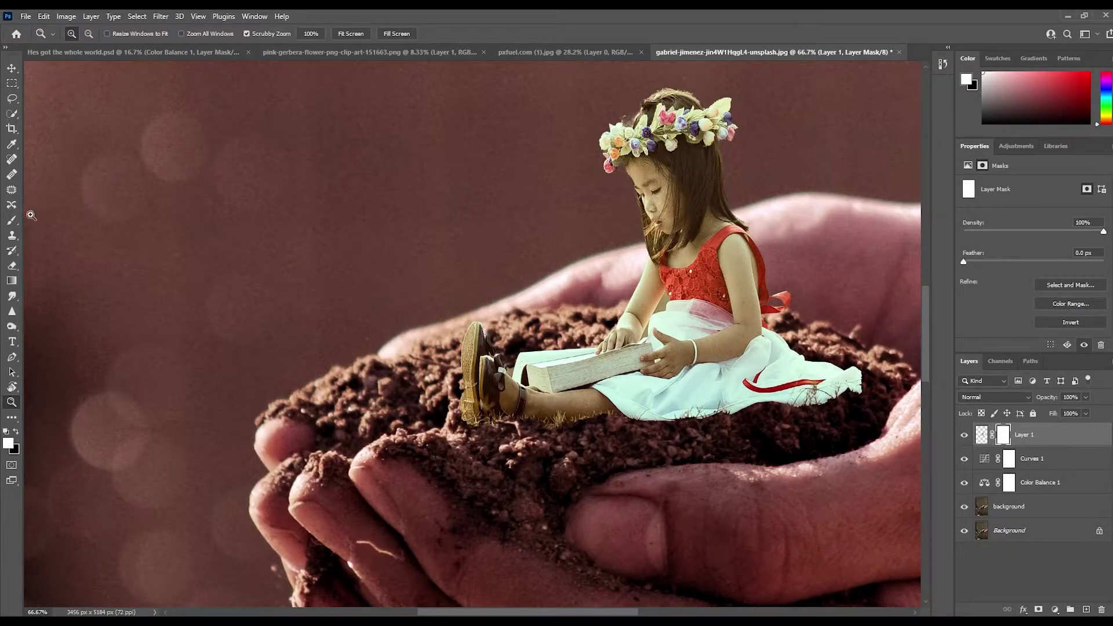
- Paint black on the girl's layer mask to hide the leftover grass under her legs and shoes
click(13, 221)
click(16, 432)
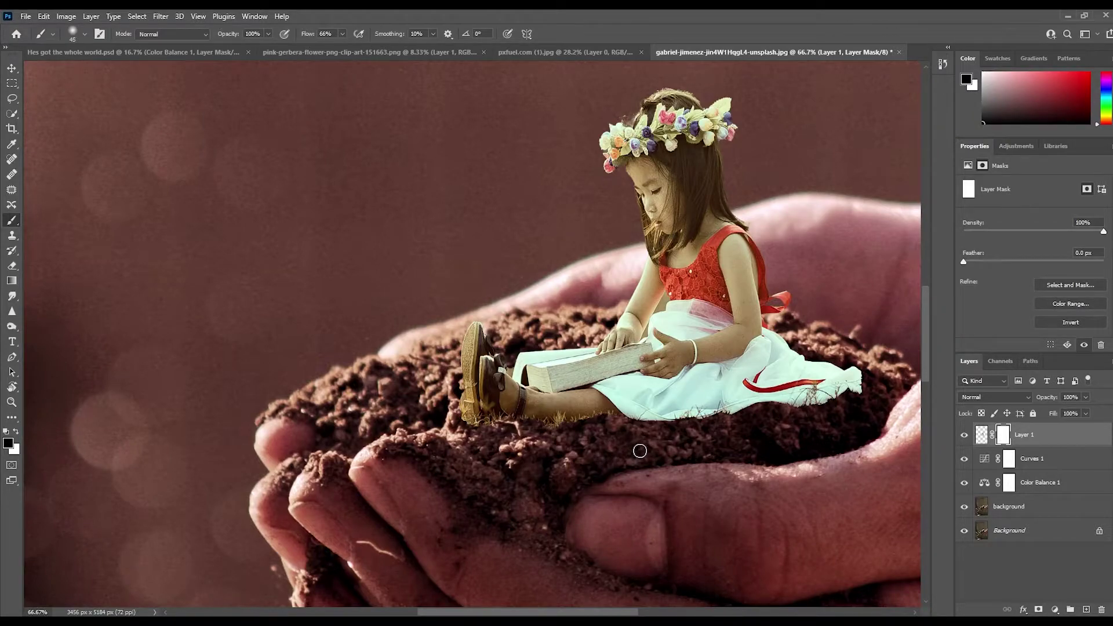
key(bracketright)
key(bracketright)
key(bracketright)
key(bracketright)
mouse_move(612, 437)
mouse_down()
mouse_move(566, 426)
mouse_move(553, 439)
mouse_move(602, 423)
mouse_move(527, 433)
mouse_move(609, 442)
mouse_move(605, 430)
mouse_move(567, 443)
mouse_move(603, 431)
mouse_move(578, 421)
mouse_move(469, 440)
mouse_move(464, 418)
mouse_move(505, 433)
mouse_move(493, 435)
mouse_move(482, 422)
mouse_move(513, 428)
mouse_move(498, 430)
mouse_move(495, 459)
mouse_move(461, 426)
mouse_move(468, 409)
mouse_move(515, 427)
mouse_up()
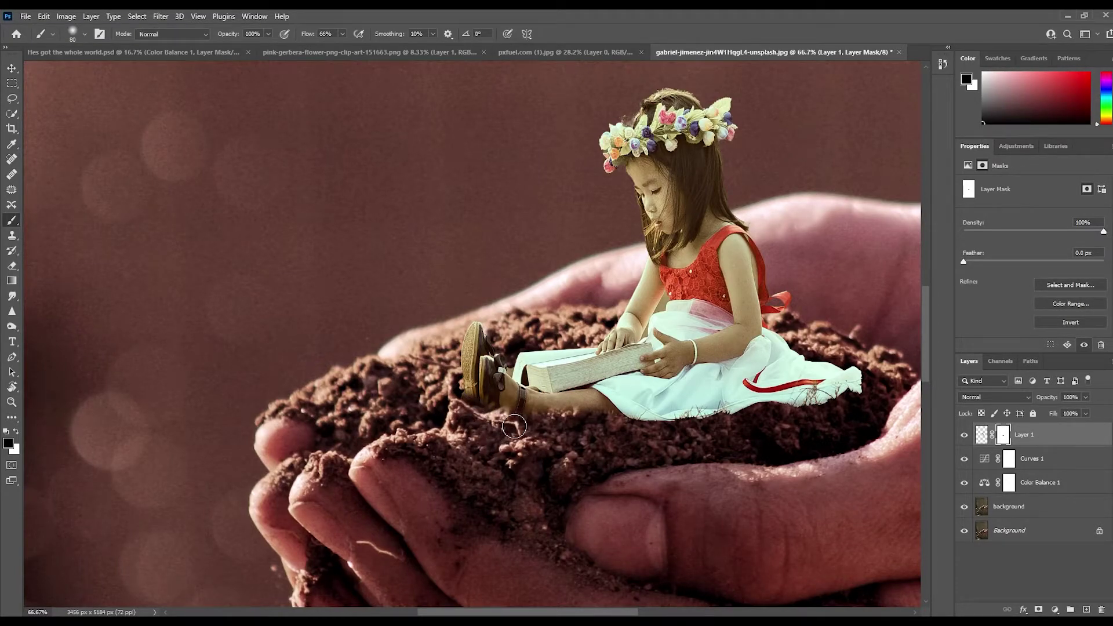
- Set the brush flow to 85% and mask out the lower edge of the dress so it blends into the soil
mouse_move(693, 442)
mouse_down()
mouse_move(733, 429)
mouse_move(645, 441)
mouse_move(720, 425)
mouse_move(782, 429)
mouse_move(698, 423)
mouse_move(617, 436)
mouse_move(649, 431)
mouse_move(633, 422)
mouse_move(671, 408)
mouse_move(624, 422)
mouse_move(720, 418)
mouse_move(696, 414)
mouse_move(706, 411)
mouse_move(737, 421)
mouse_move(707, 425)
mouse_move(799, 420)
mouse_move(855, 400)
mouse_move(792, 416)
mouse_move(802, 403)
mouse_move(677, 415)
mouse_move(738, 421)
mouse_move(753, 402)
mouse_move(863, 391)
mouse_move(738, 406)
mouse_up()
click(341, 35)
drag(342, 36, 354, 46)
mouse_move(635, 416)
mouse_down()
mouse_move(735, 417)
mouse_move(707, 410)
mouse_move(708, 399)
mouse_move(763, 396)
mouse_move(637, 413)
mouse_move(684, 471)
mouse_move(618, 421)
mouse_move(862, 395)
mouse_move(863, 385)
mouse_move(876, 394)
mouse_move(852, 375)
mouse_move(861, 386)
mouse_move(781, 403)
mouse_move(842, 392)
mouse_move(796, 420)
mouse_up()
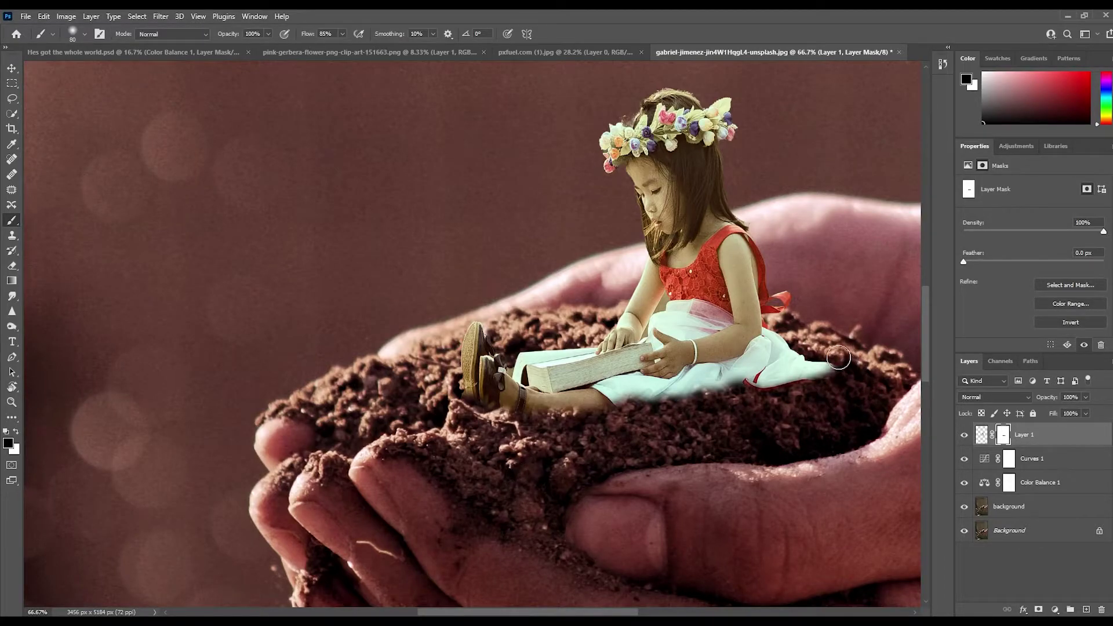
- Touch up the mask around the trailing tip of the dress, alternating white and black paint
click(16, 432)
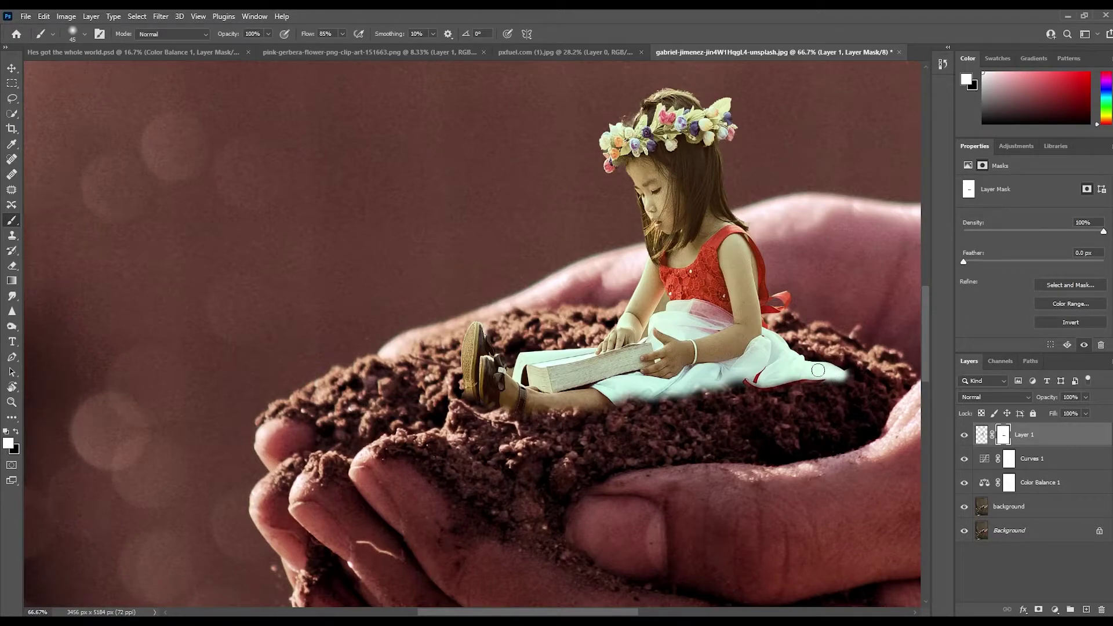
key(x)
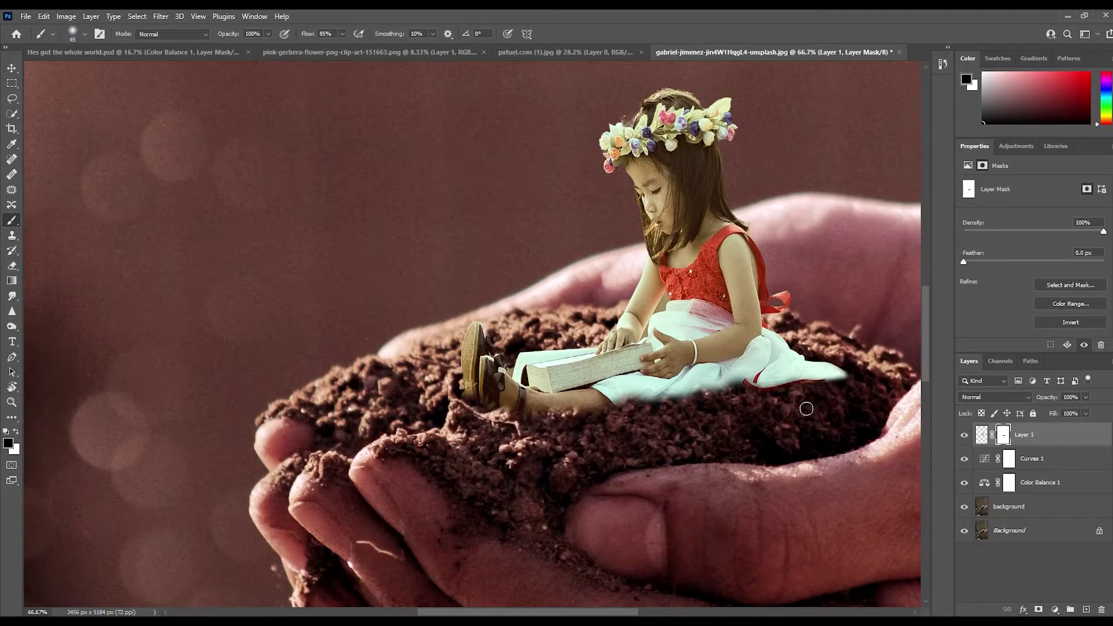
key(bracketright)
key(bracketright)
key(bracketright)
- Add a Color Balance adjustment layer above the girl and clip it to her layer
key(ctrl+0)
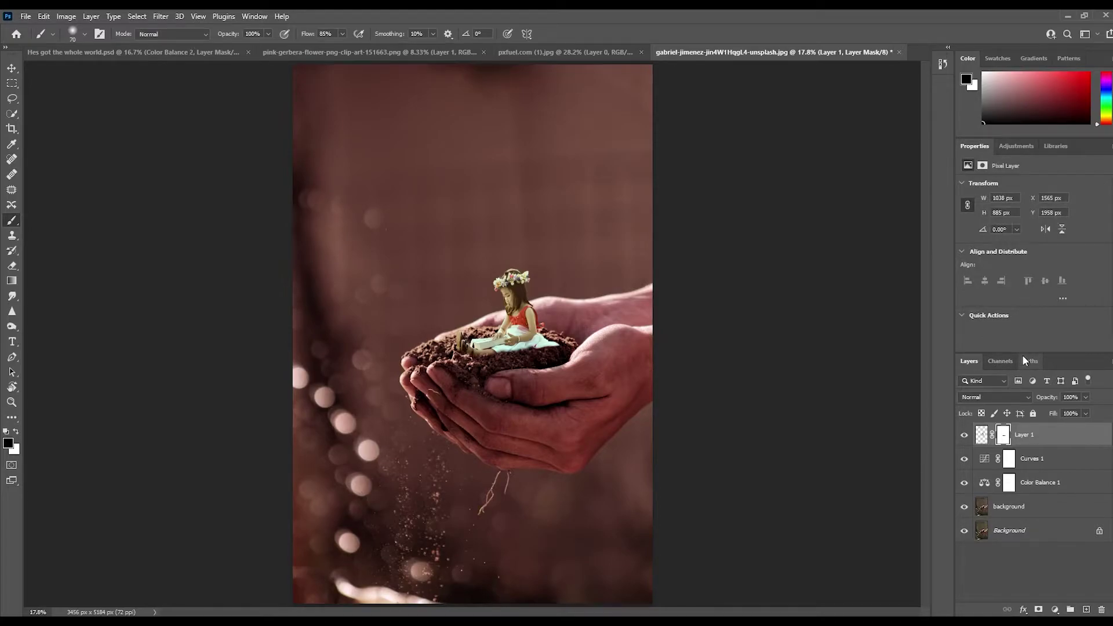
click(1055, 609)
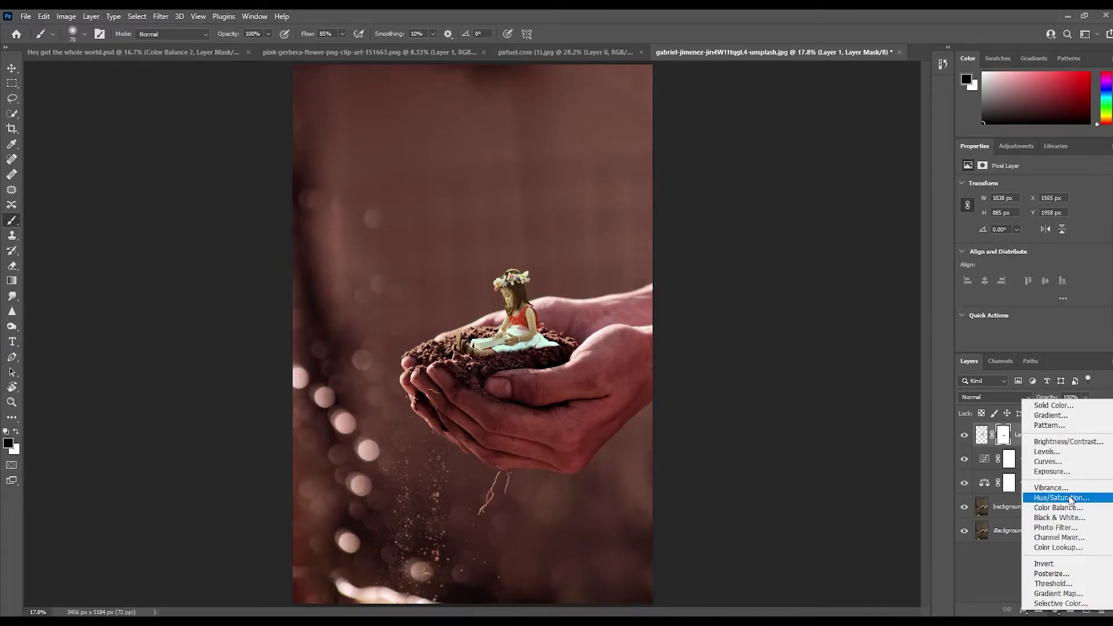
click(1045, 508)
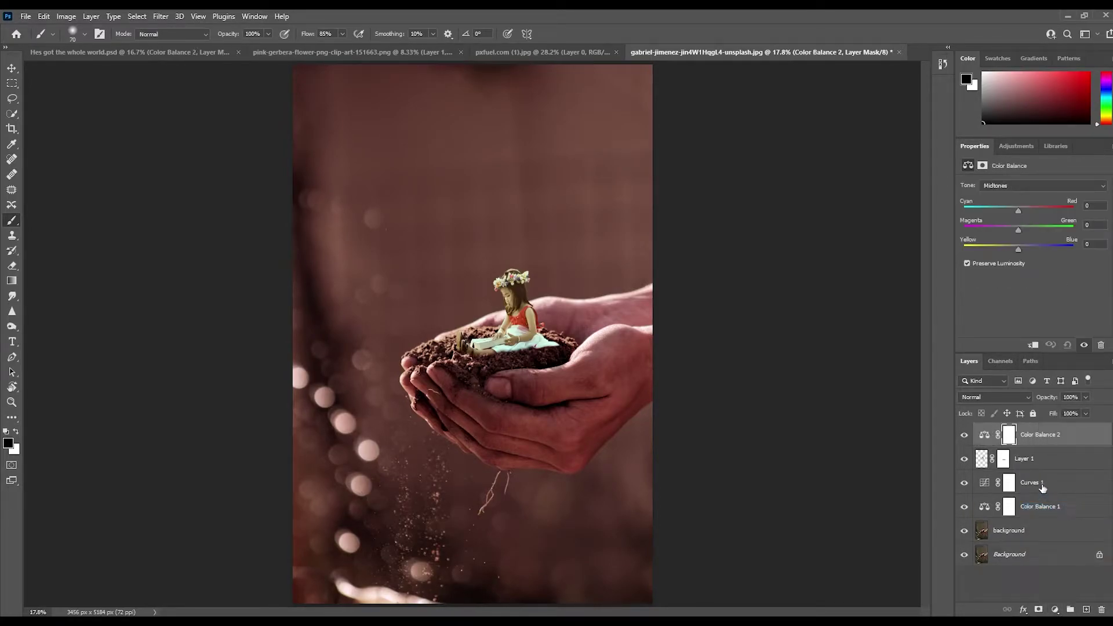
click(1034, 346)
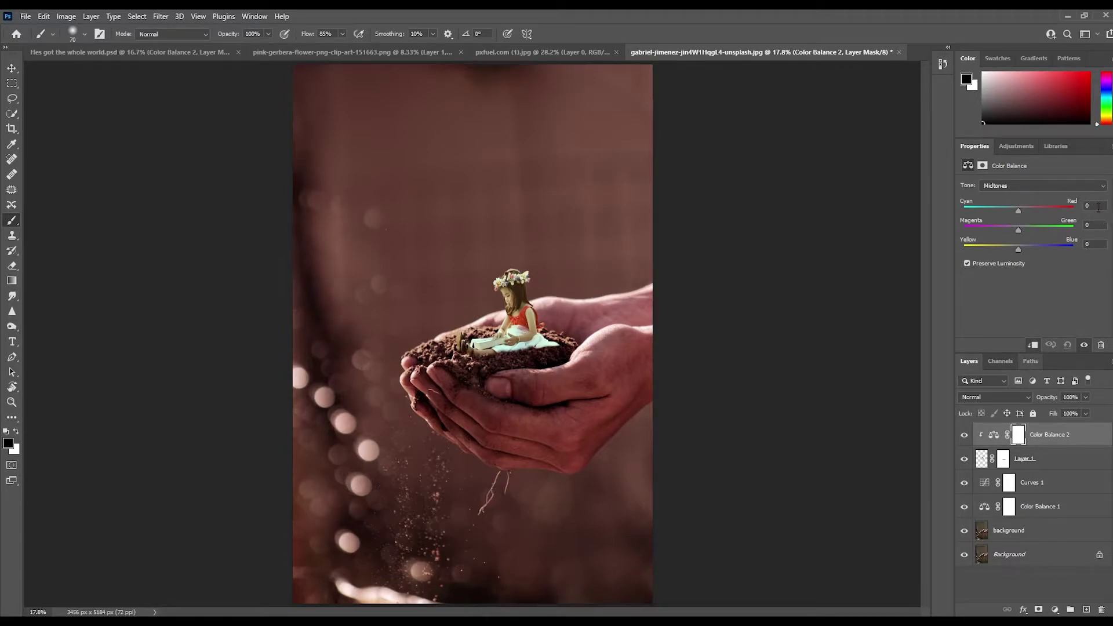
- Set the shadows in the girl's Color Balance to Cyan–Red +10, Magenta–Green -18 and Yellow–Blue +10
text(+10-18+)
click(1039, 186)
click(1028, 195)
click(1038, 187)
text(10)
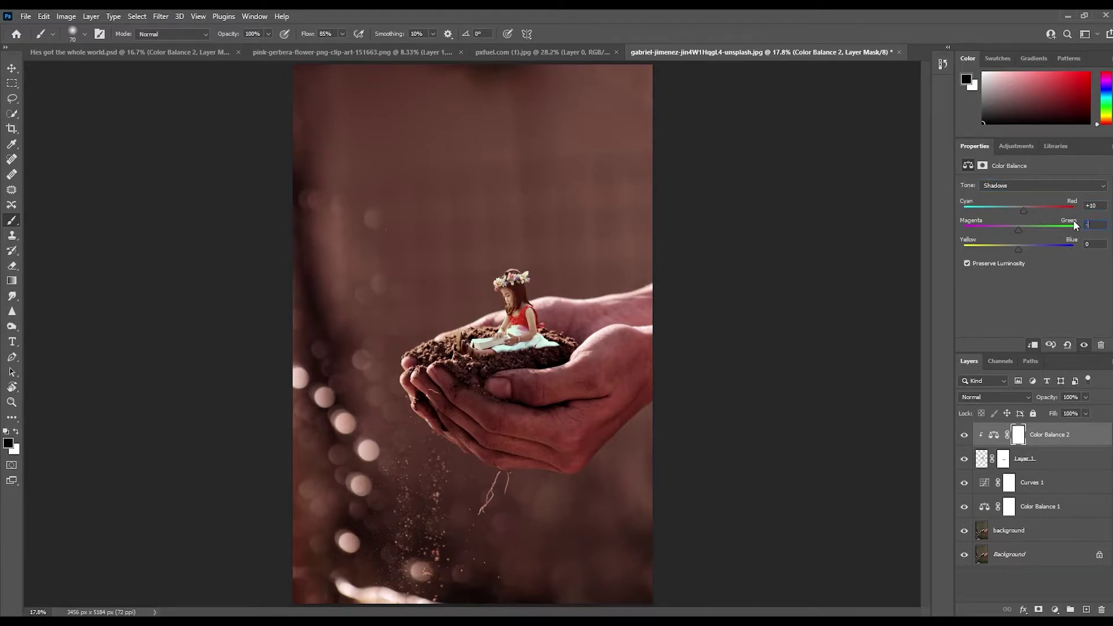
text(-18)
text(10)
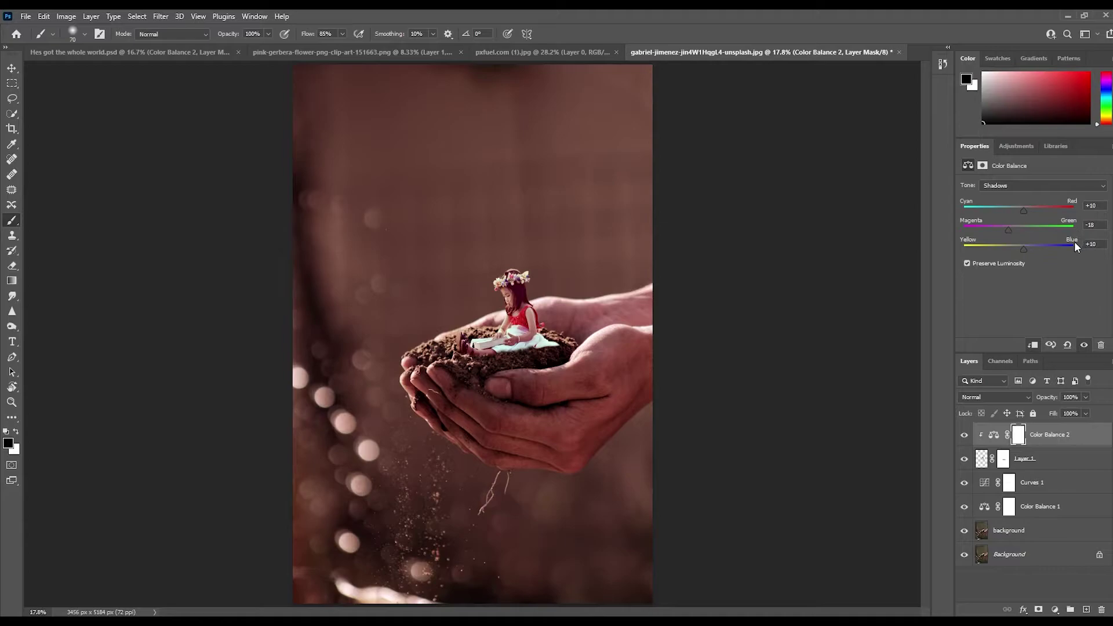
- Set the midtones in the girl's Color Balance to Cyan–Red +23, Magenta–Green -4 and Yellow–Blue -3
click(1033, 186)
click(1017, 204)
text(2)
text(-4)
text(-3)
- Set the highlights in the girl's Color Balance to Cyan–Red +6 and Magenta–Green -14, and raise Yellow–Blue slightly
click(1041, 182)
click(1028, 215)
click(1074, 186)
click(1039, 211)
text(+6-14+1)
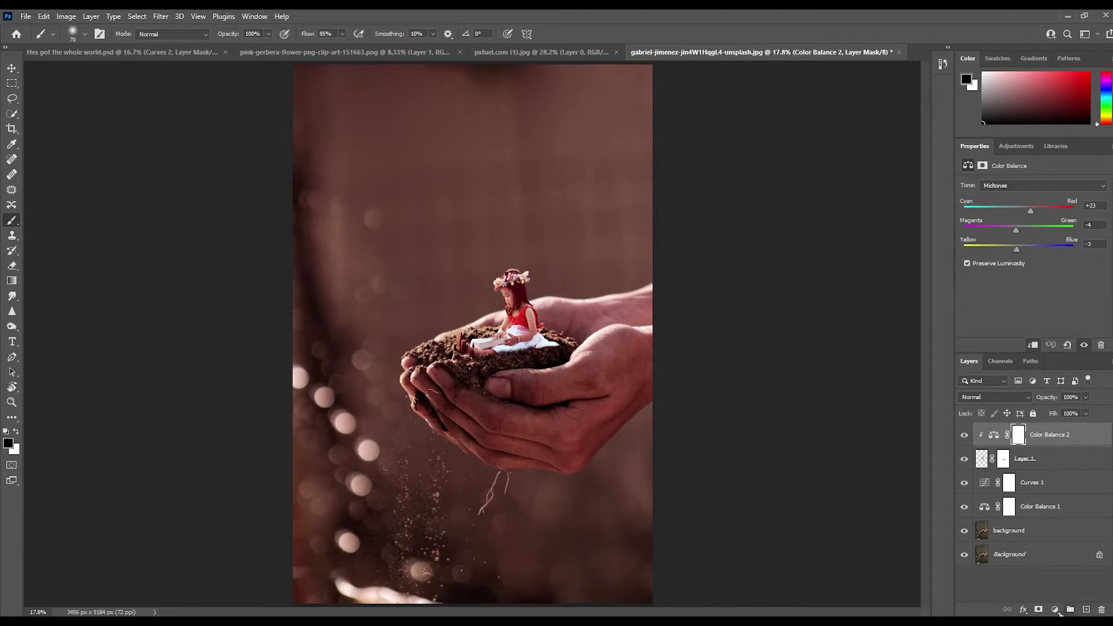
- Add a Curves adjustment above the girl, raise the highlights and shadows slightly on the RGB curve, and clip it to her layer
click(1055, 610)
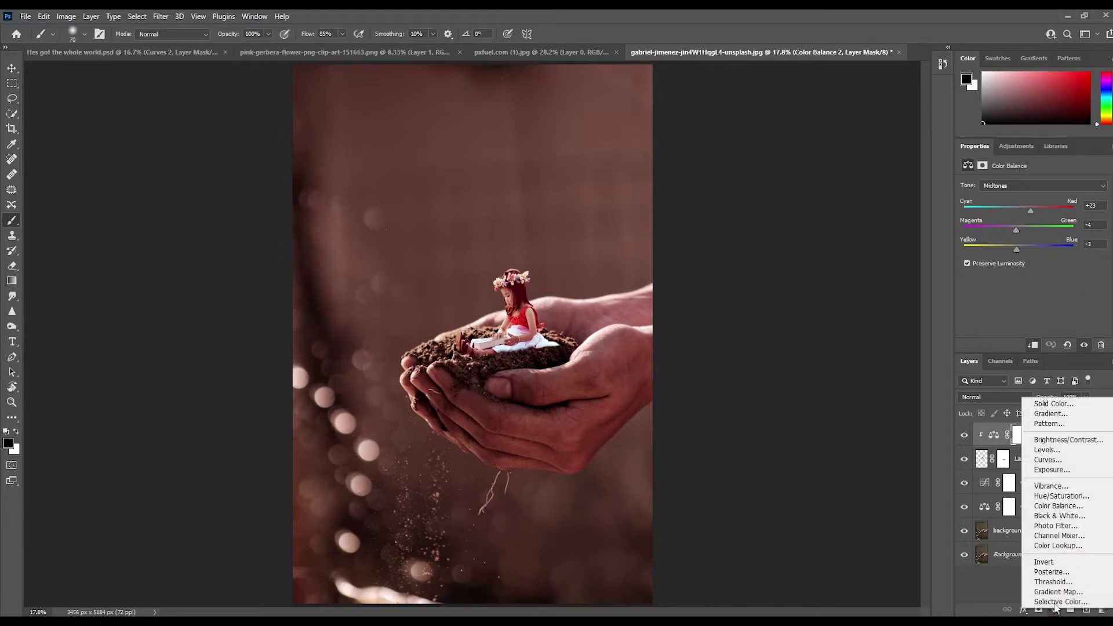
click(1048, 459)
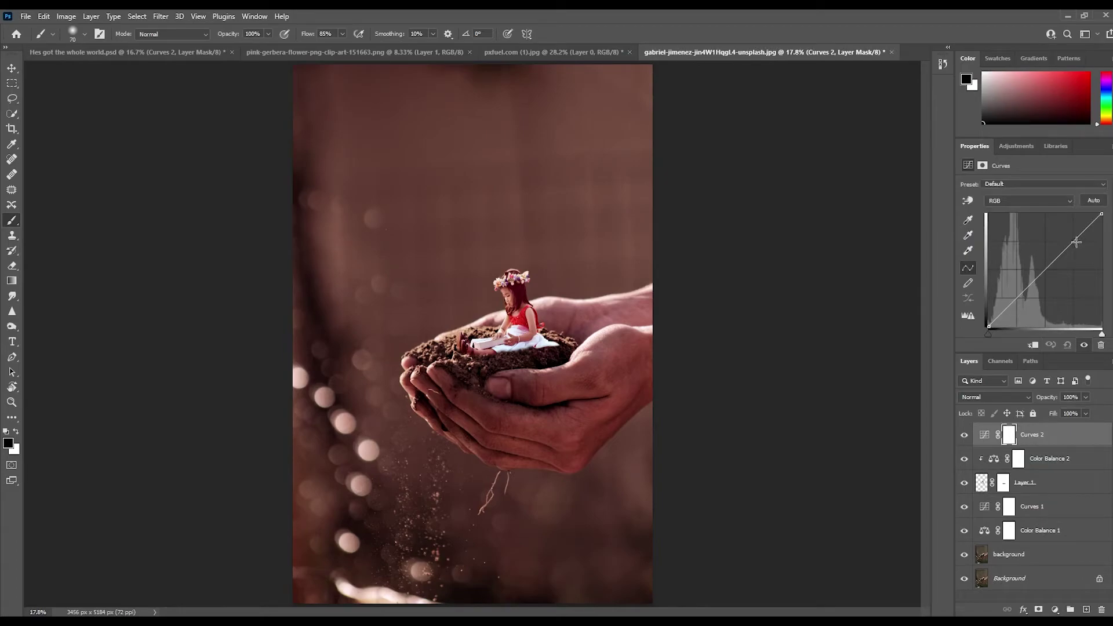
mouse_move(1074, 240)
mouse_down()
mouse_move(1073, 255)
mouse_move(1070, 240)
mouse_up()
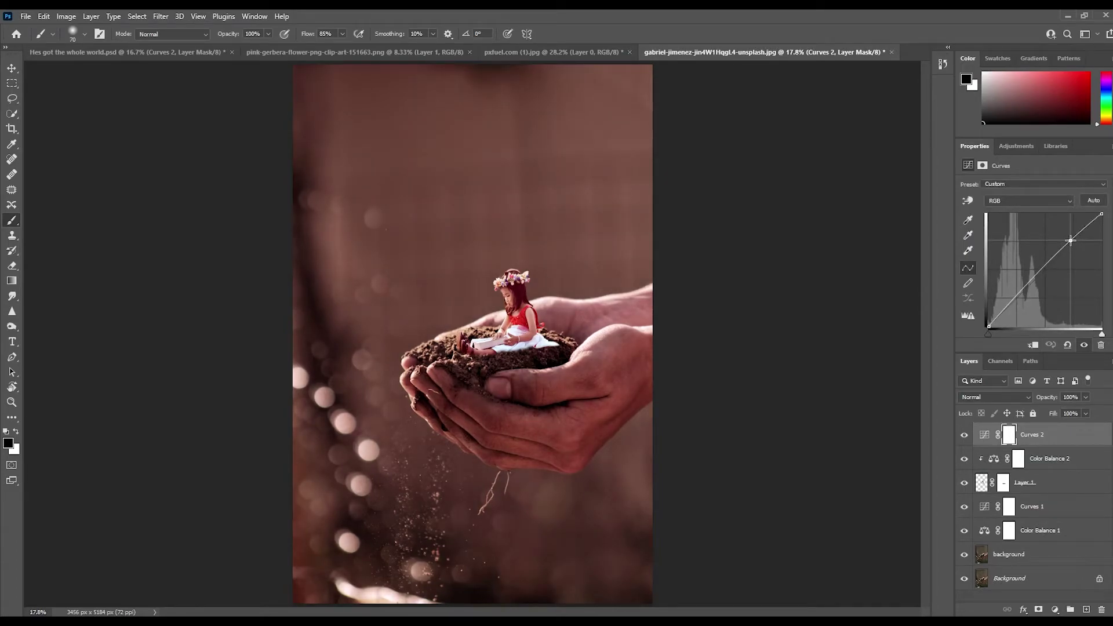
drag(1044, 270, 1017, 301)
click(1016, 299)
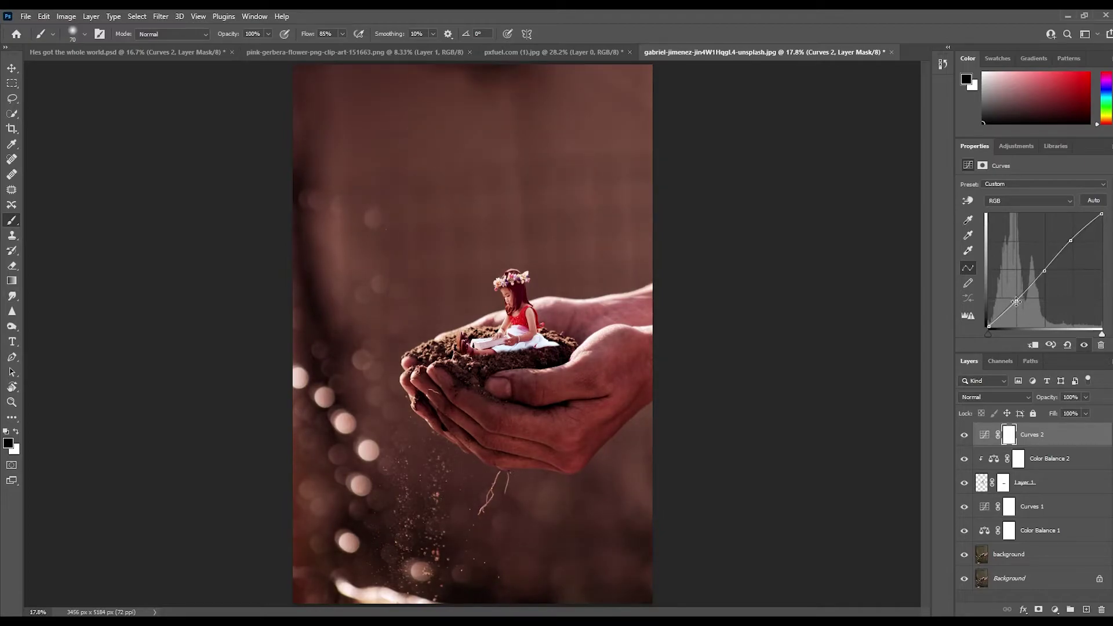
click(1044, 273)
drag(1018, 300, 1015, 299)
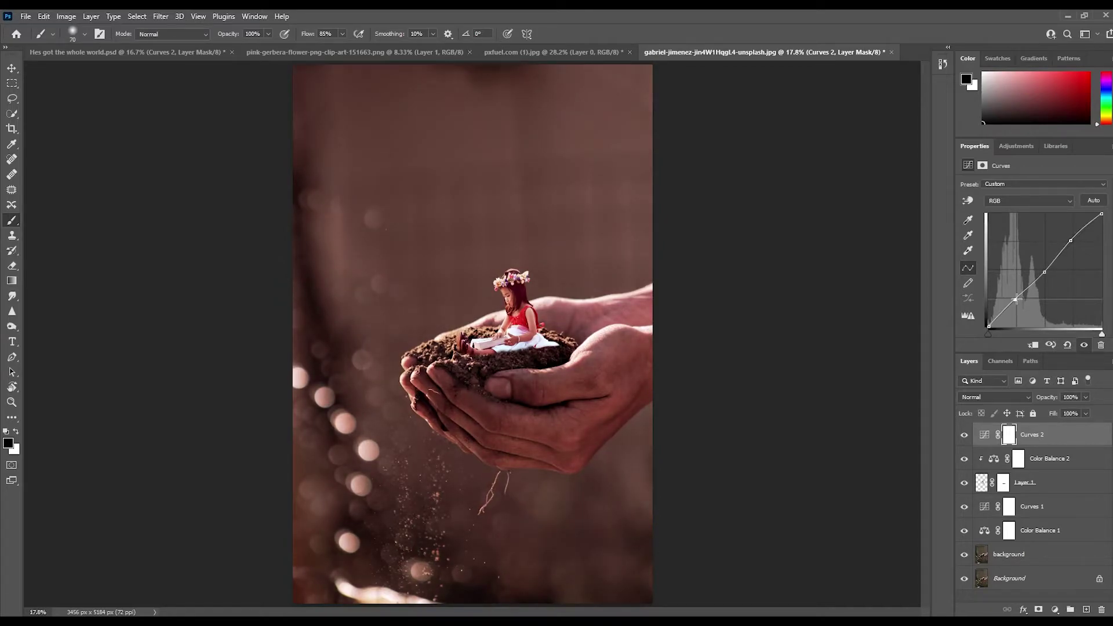
alt+click(989, 447)
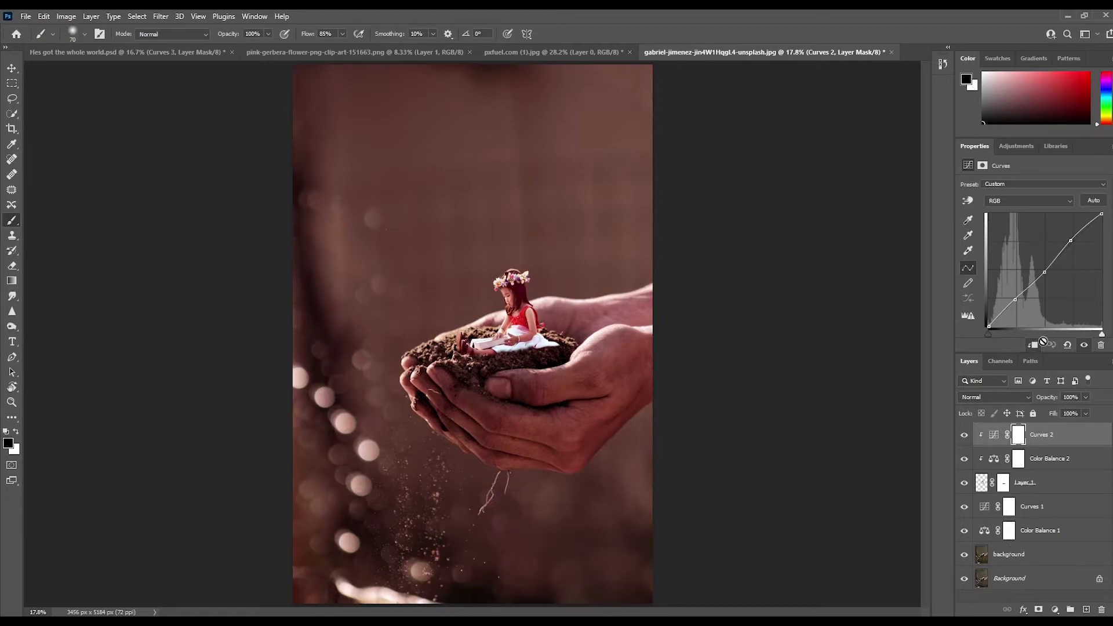
- Add an unclipped Curves adjustment at the top of the stack and pull its midpoint down slightly to darken the whole composite
click(1055, 610)
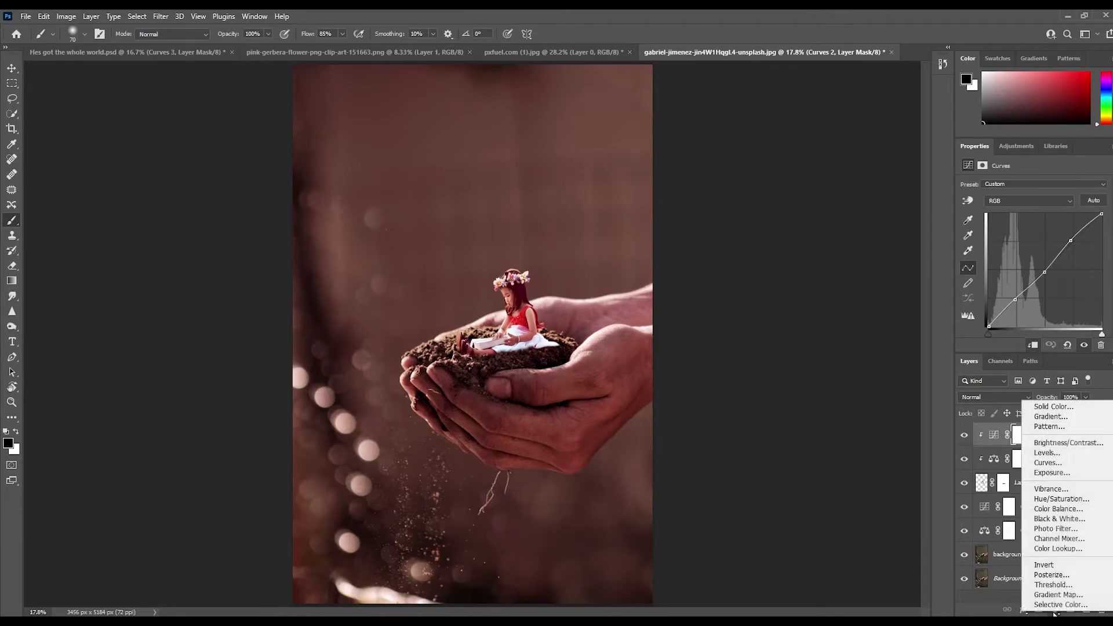
click(1054, 462)
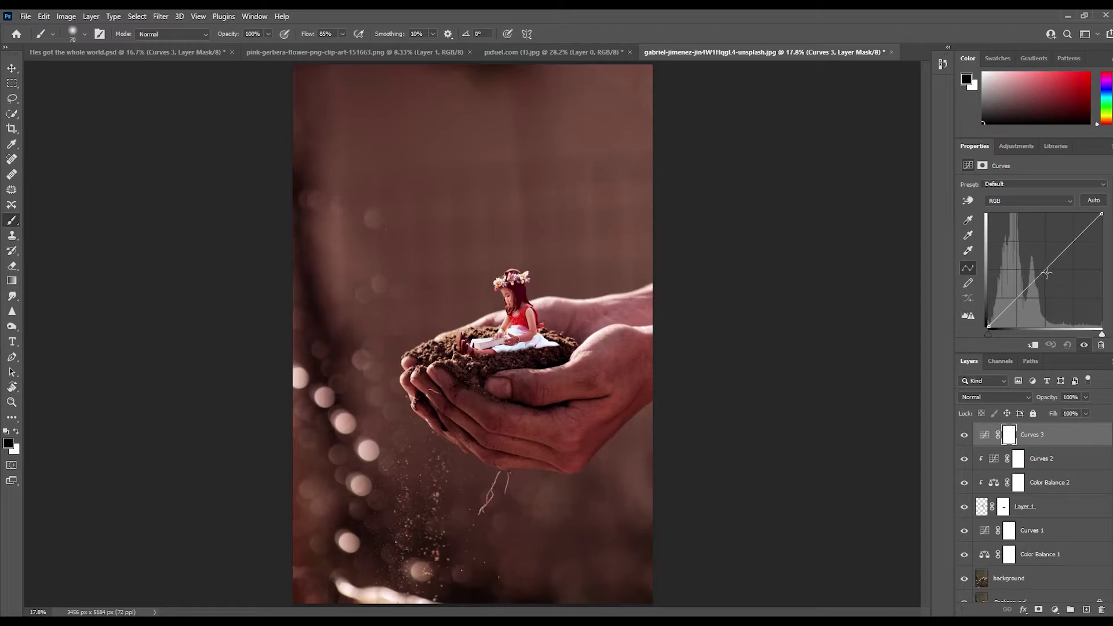
drag(1043, 272, 1049, 276)
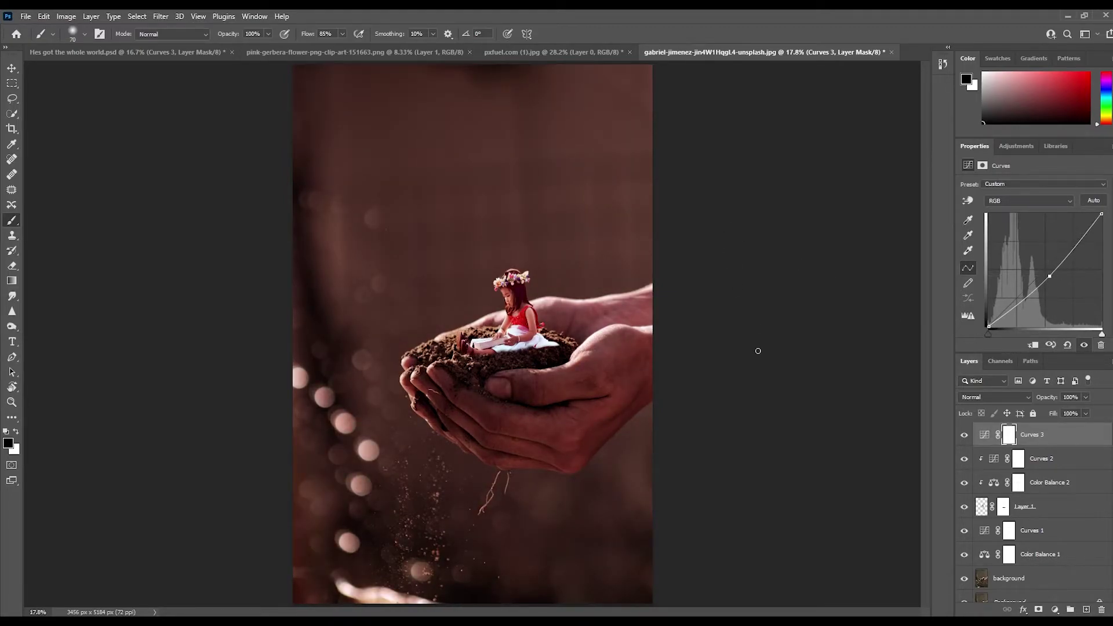
- Bring the pink gerbera flower from its PNG document into the hands composite as a new layer over the girl
click(325, 52)
click(12, 68)
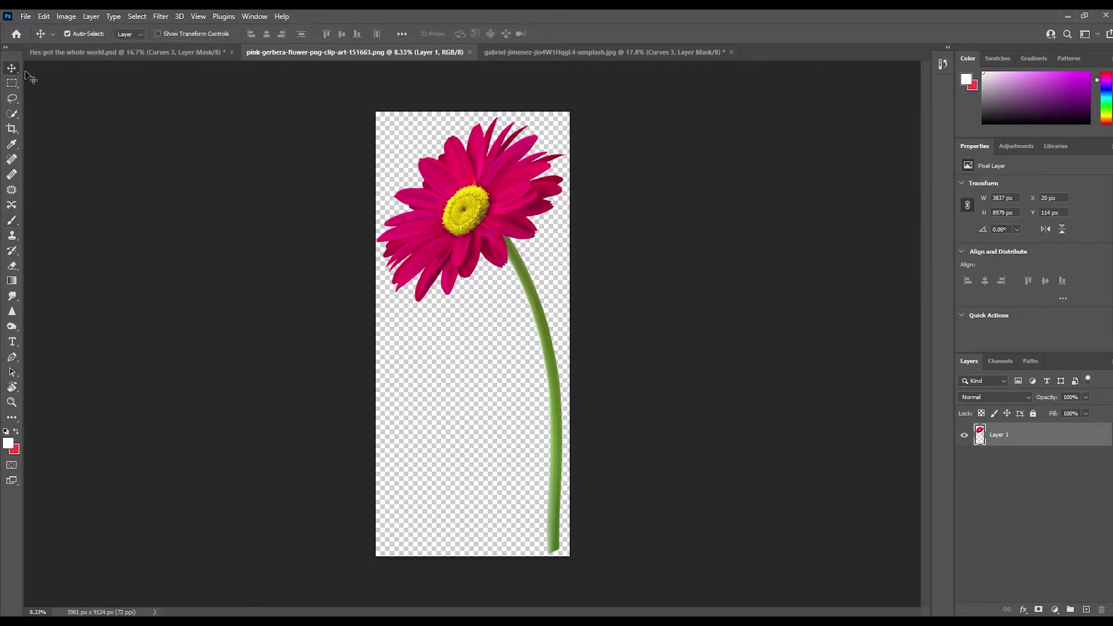
click(534, 51)
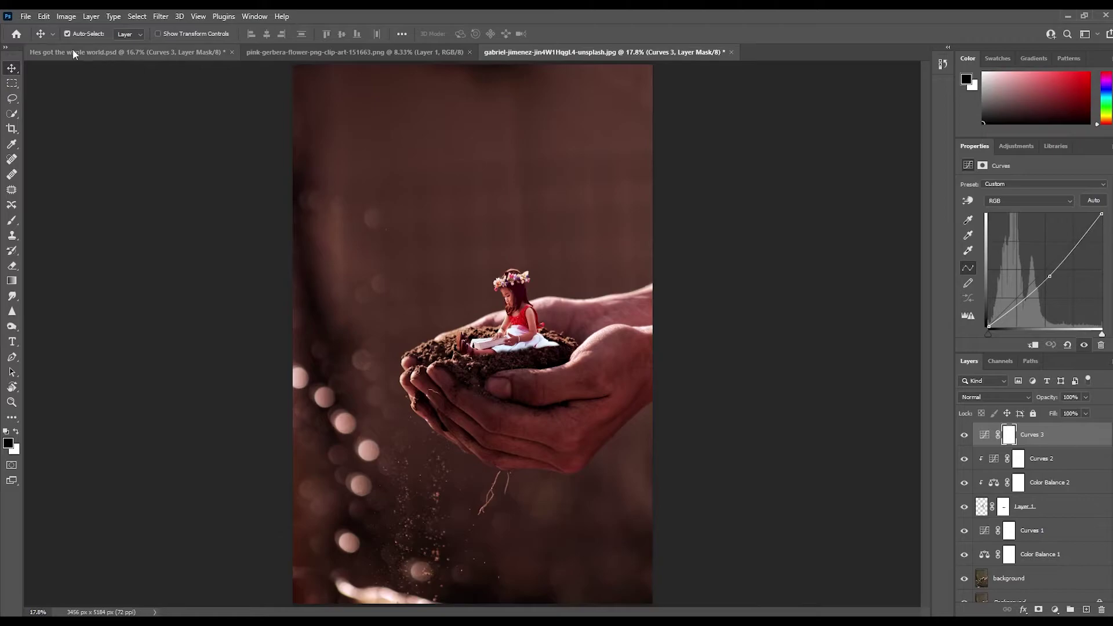
click(391, 49)
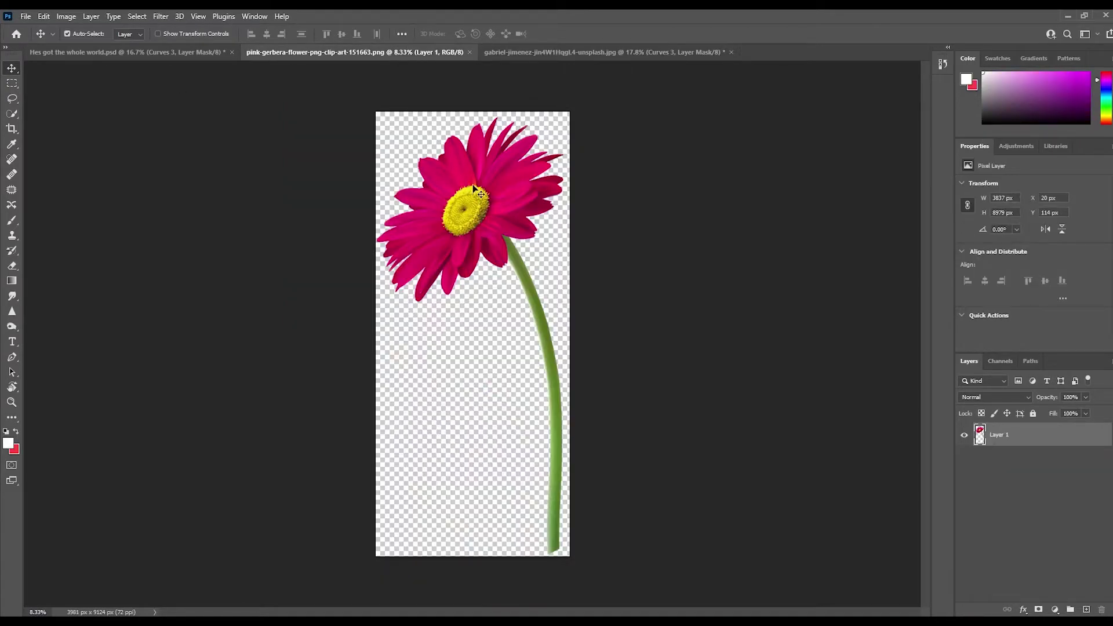
drag(483, 210, 579, 57)
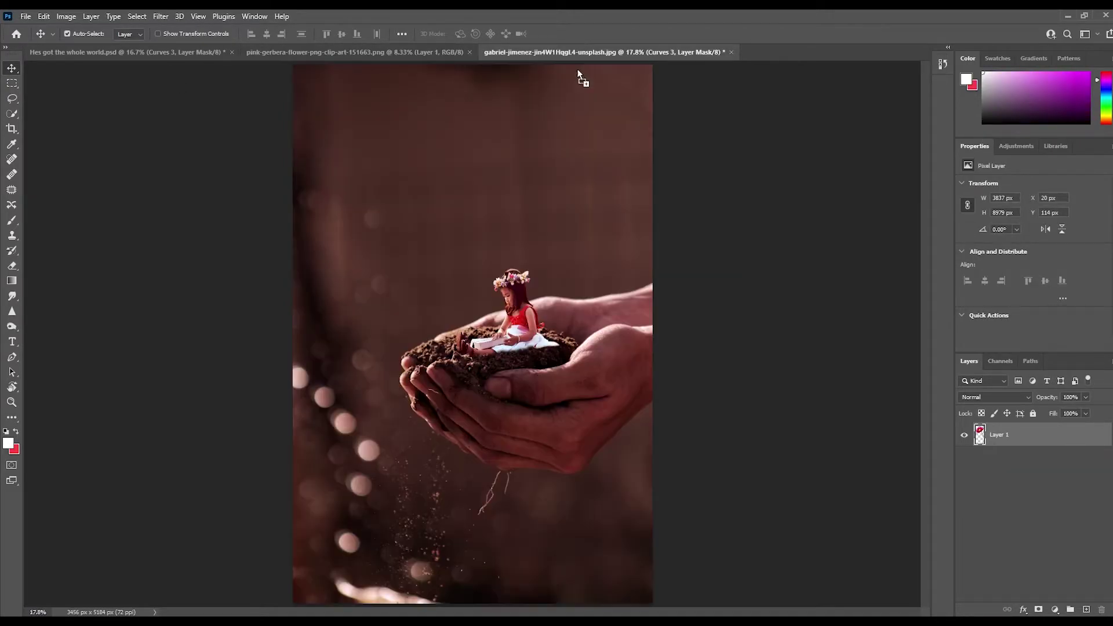
drag(547, 284, 550, 286)
drag(587, 117, 525, 360)
- Scale the flower to about 19.42% width and 18.05% height, and place it with its stem rising from the soil behind the girl
key(ctrl+t)
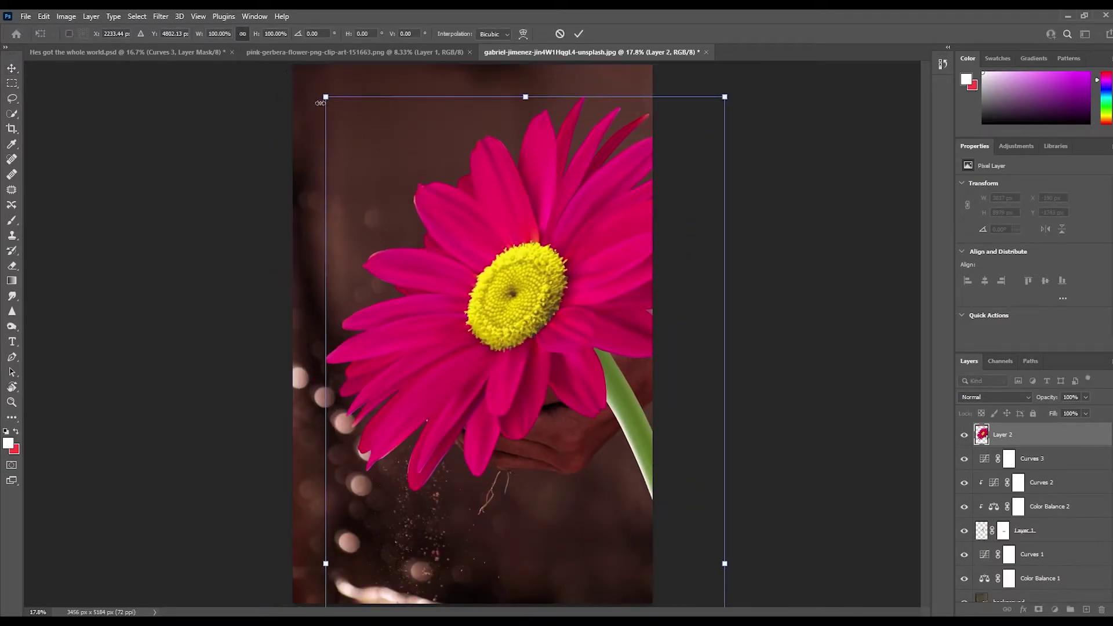
drag(326, 98, 520, 220)
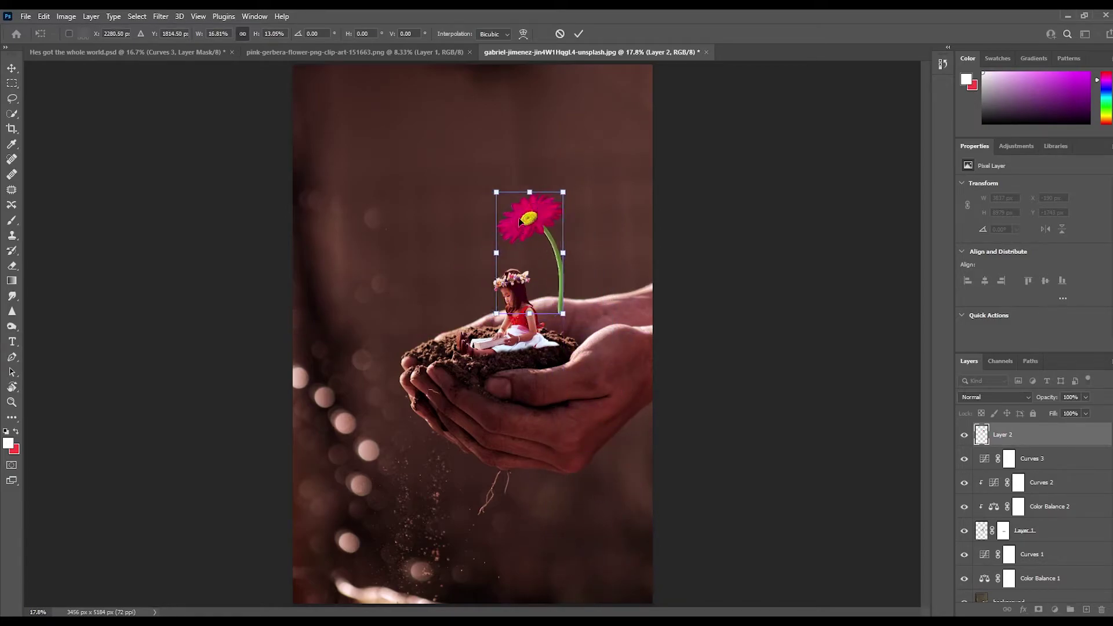
drag(565, 314, 568, 340)
drag(496, 190, 491, 185)
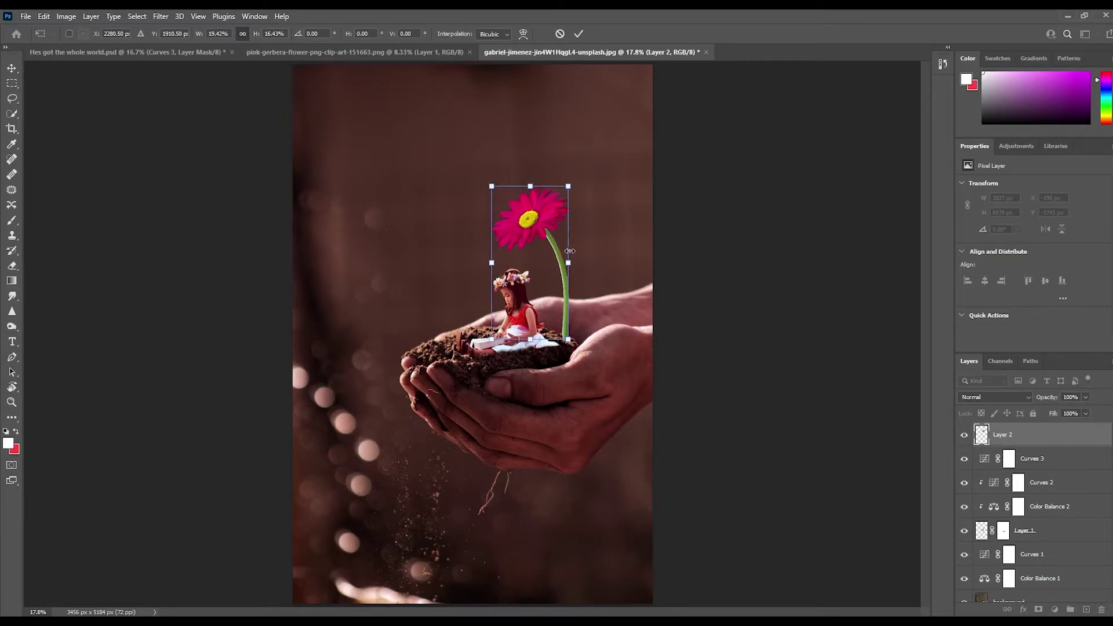
drag(559, 262, 551, 267)
drag(564, 332, 527, 349)
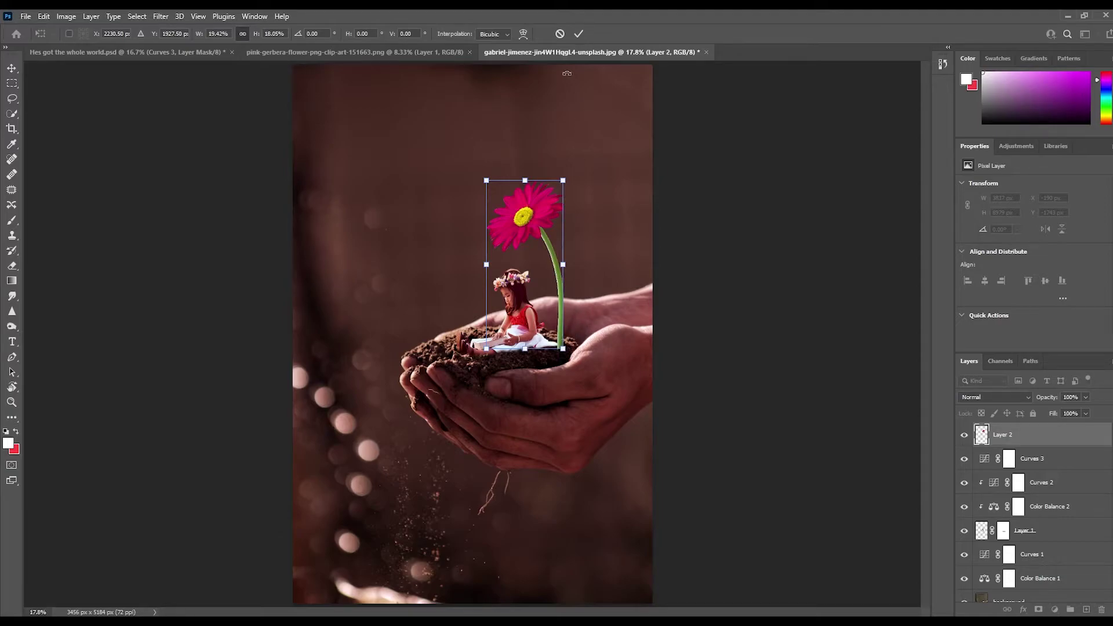
click(579, 35)
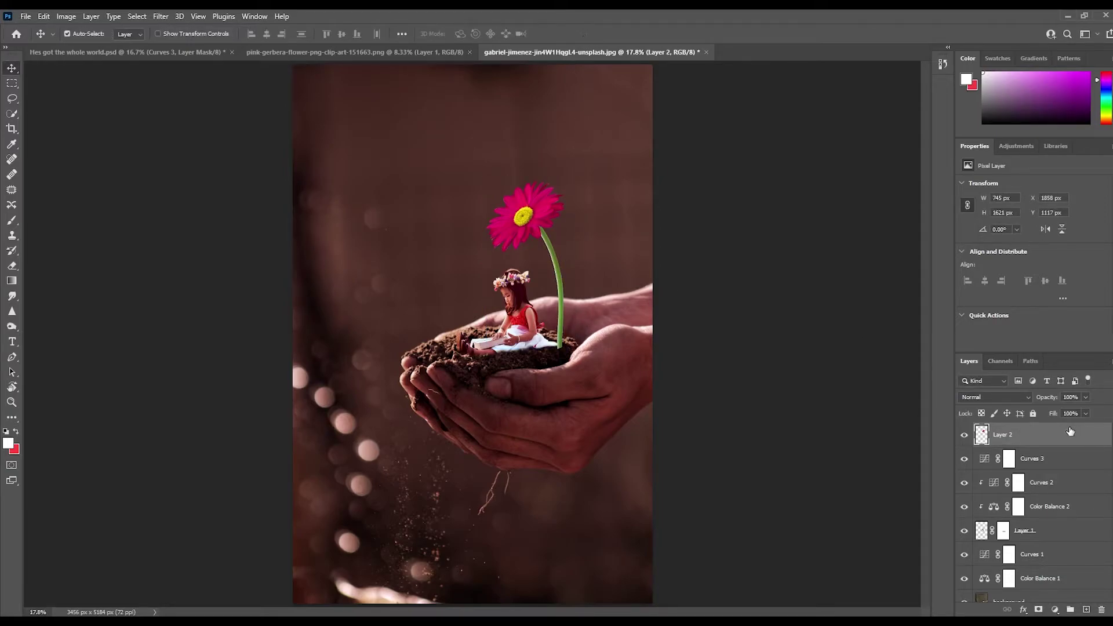
- Move the flower layer beneath the girl's layer, directly above Curves 1
drag(1049, 437, 1037, 545)
scroll(1056, 540, down, 1)
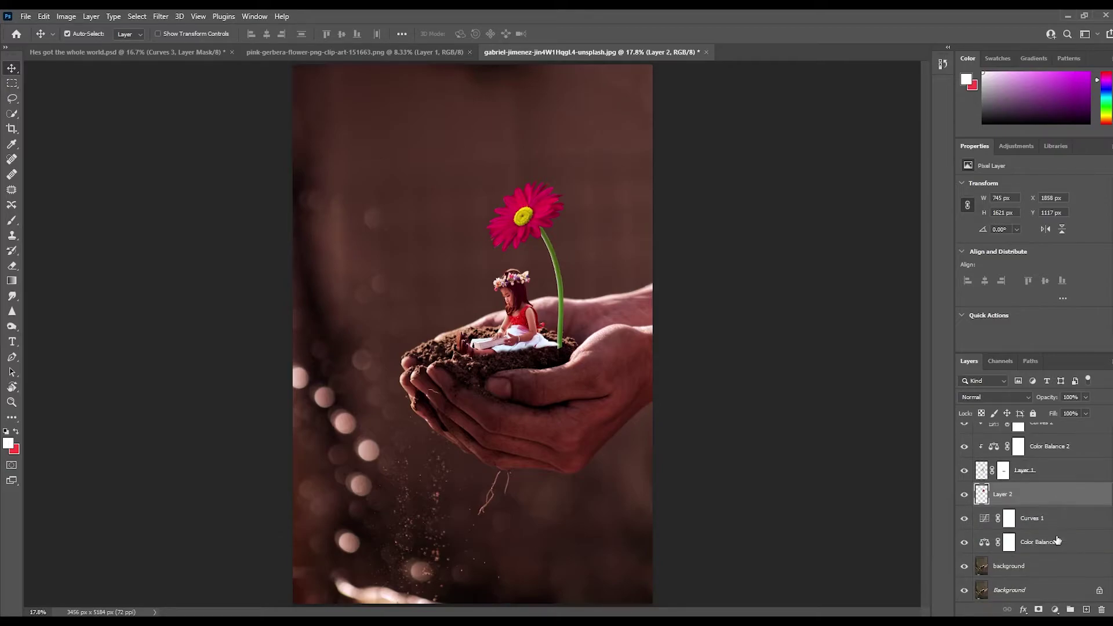
scroll(1057, 540, up, 1)
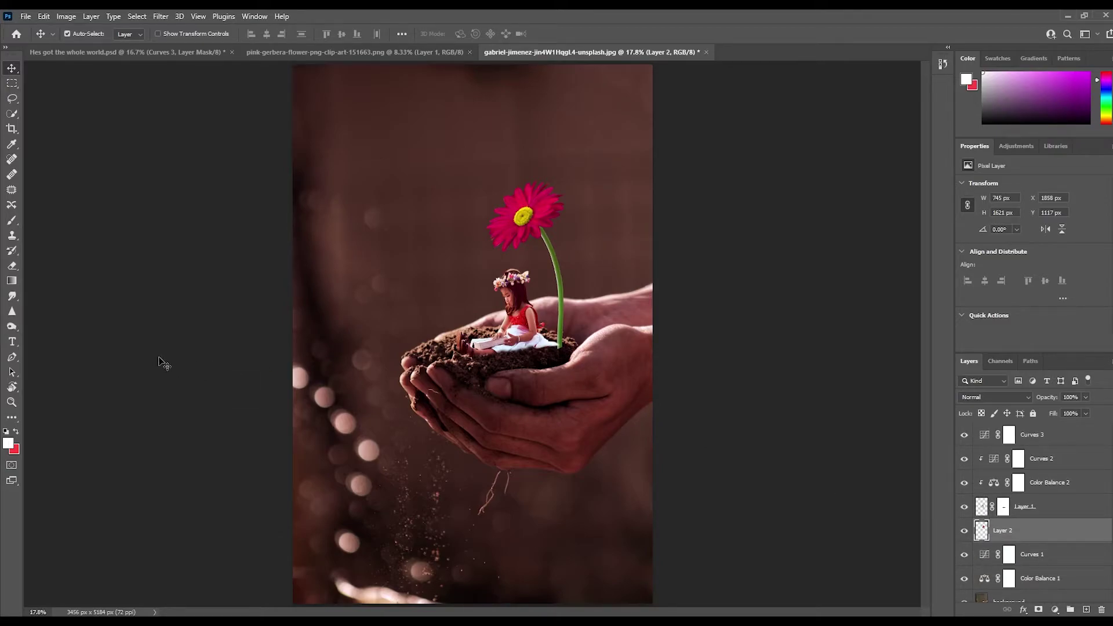
- Add a layer mask to the flower and paint out the stem's cut lower end with a smaller black brush so it blends into the soil
click(12, 401)
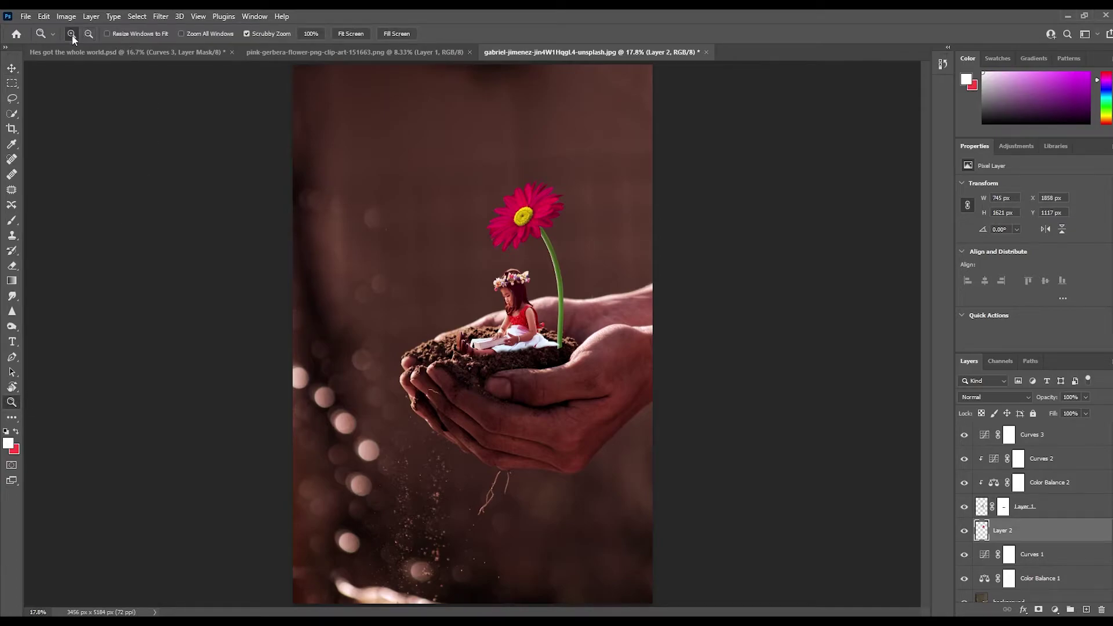
drag(568, 343, 542, 350)
click(540, 350)
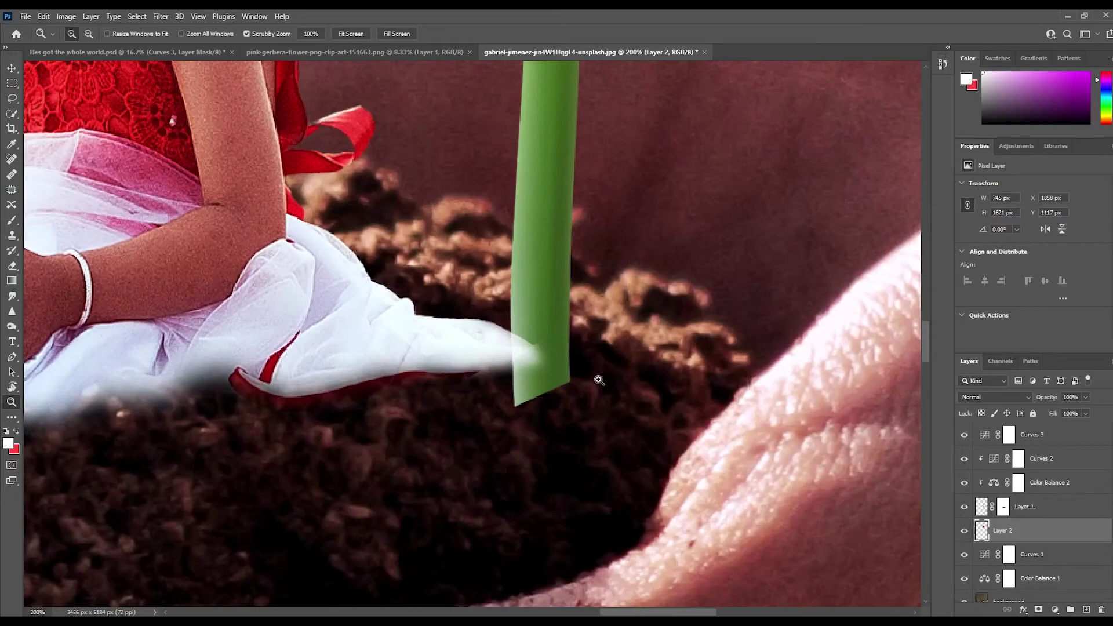
click(1039, 610)
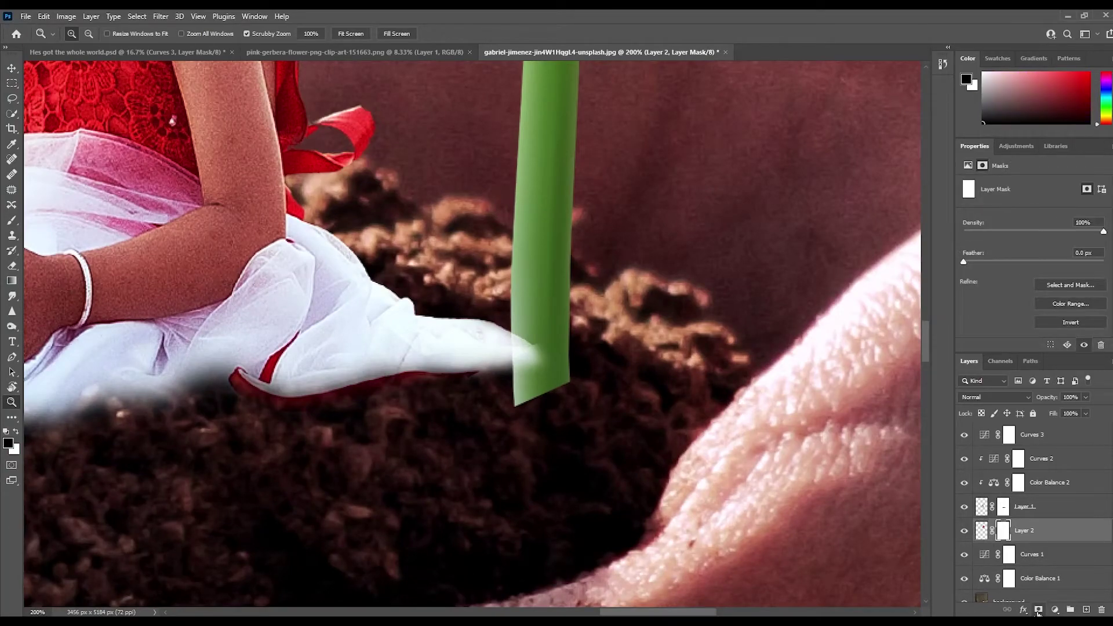
click(12, 221)
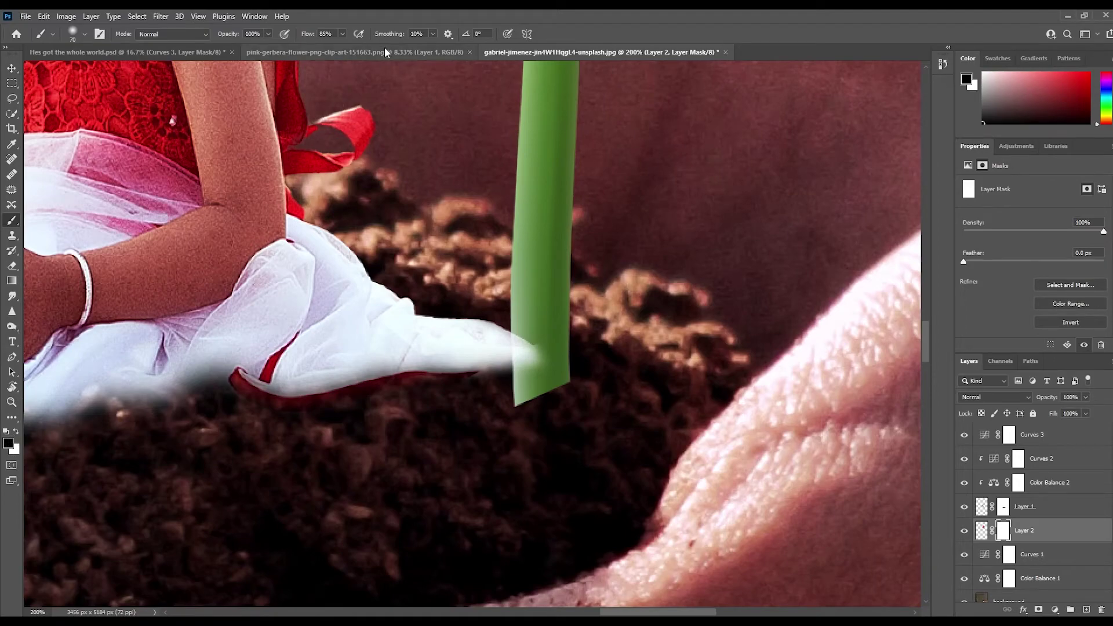
key(bracketleft)
key(bracketleft)
key(bracketleft)
key(bracketleft)
key(bracketleft)
mouse_move(576, 382)
mouse_down()
mouse_move(491, 404)
mouse_move(553, 387)
mouse_move(625, 396)
mouse_move(429, 354)
mouse_move(577, 365)
mouse_move(547, 360)
mouse_up()
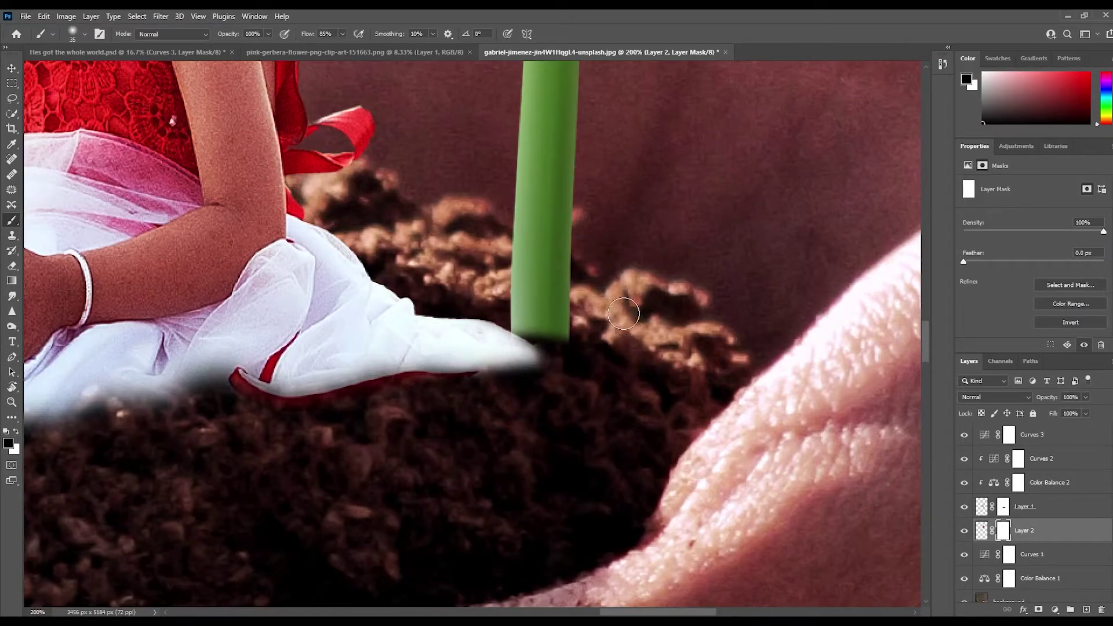
- Shift the flower slightly toward the girl so the base of its stem sits behind the tail of her dress
key(ctrl+t)
drag(544, 197, 506, 207)
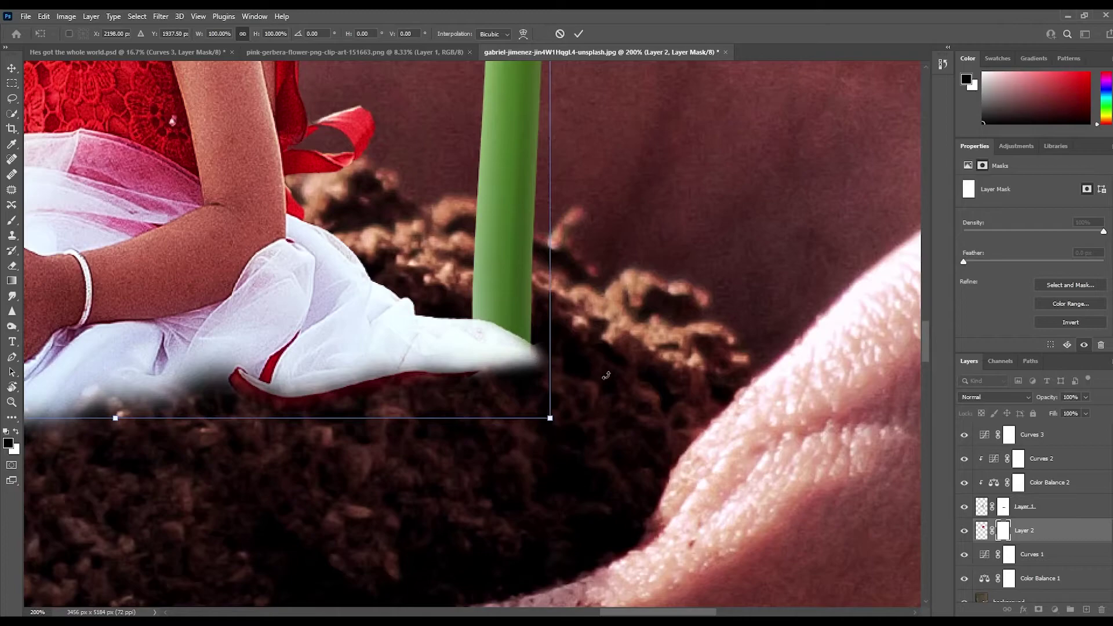
click(579, 33)
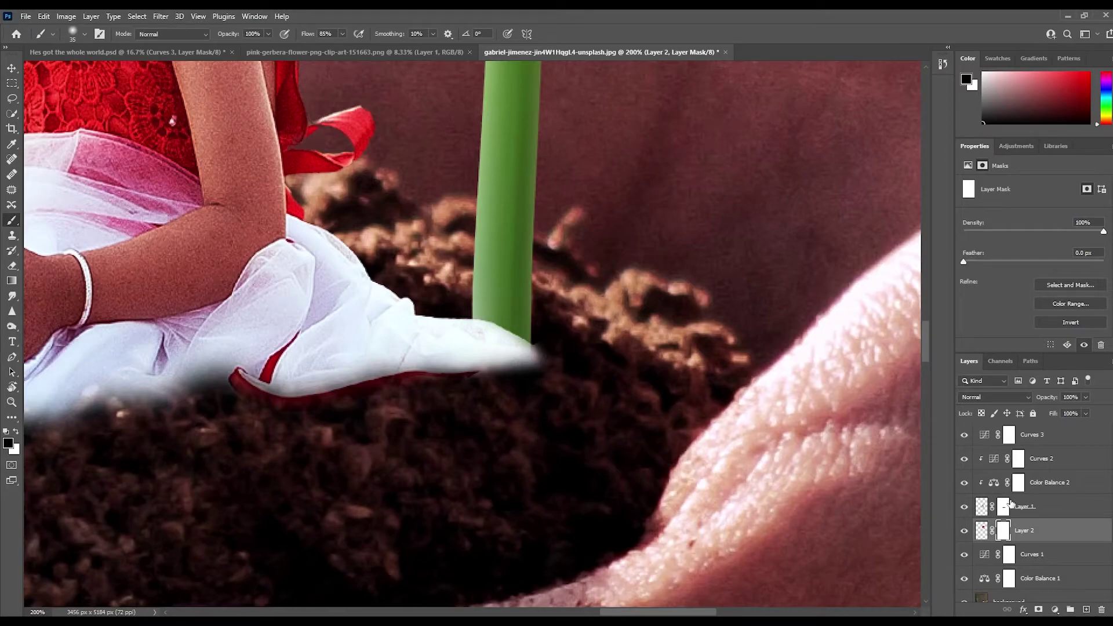
- Paint white on the girl's layer mask along the dress tail to bring back its hem and tip in front of the stem
scroll(1010, 504, down, 2)
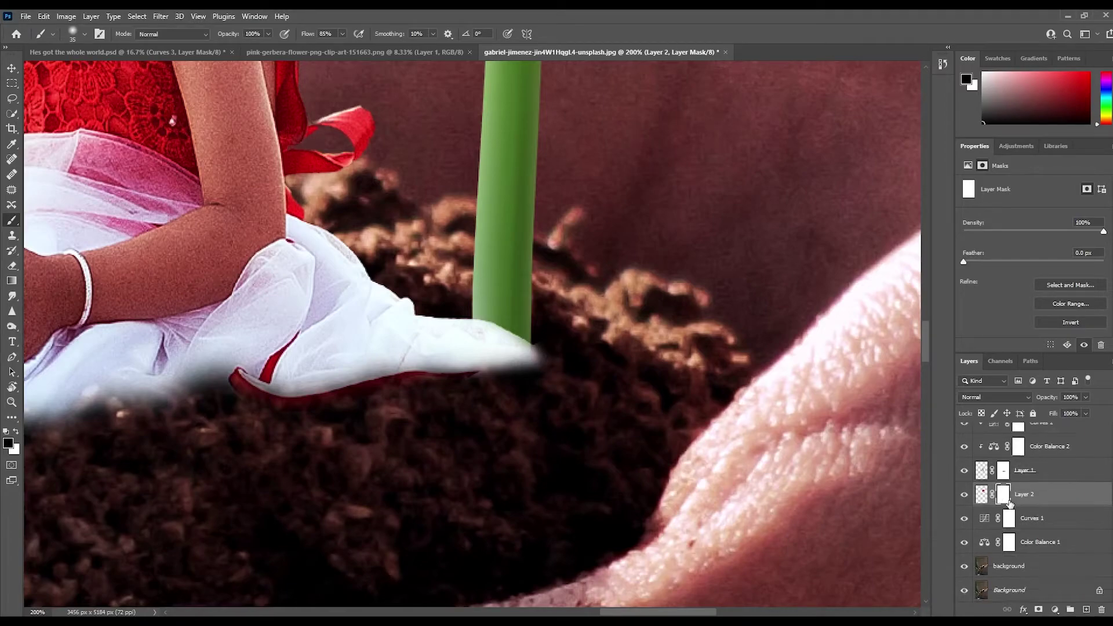
click(1004, 471)
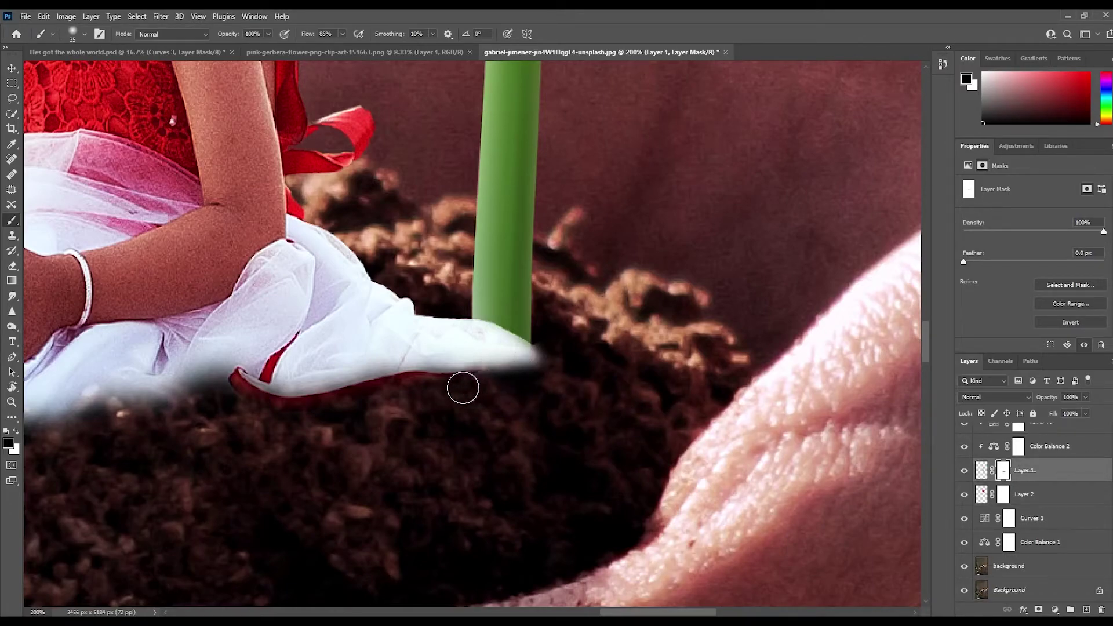
key(z)
key(x)
key(b)
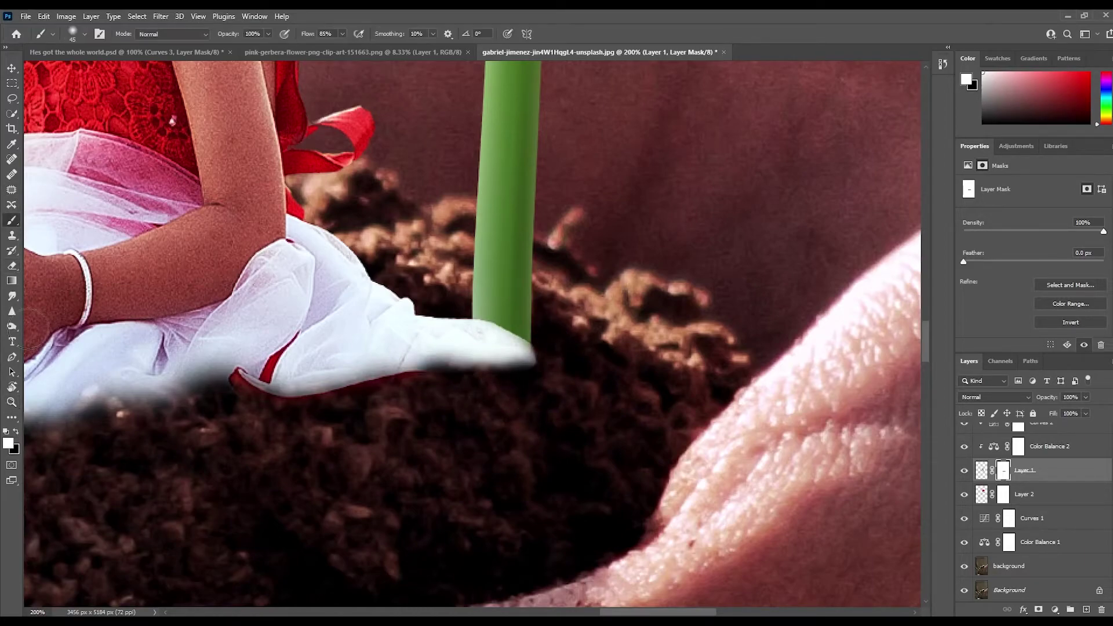
mouse_move(392, 355)
mouse_down()
mouse_move(489, 347)
mouse_move(581, 371)
mouse_move(418, 362)
mouse_move(479, 347)
mouse_move(557, 368)
mouse_move(453, 355)
mouse_move(399, 369)
mouse_move(481, 356)
mouse_move(545, 386)
mouse_up()
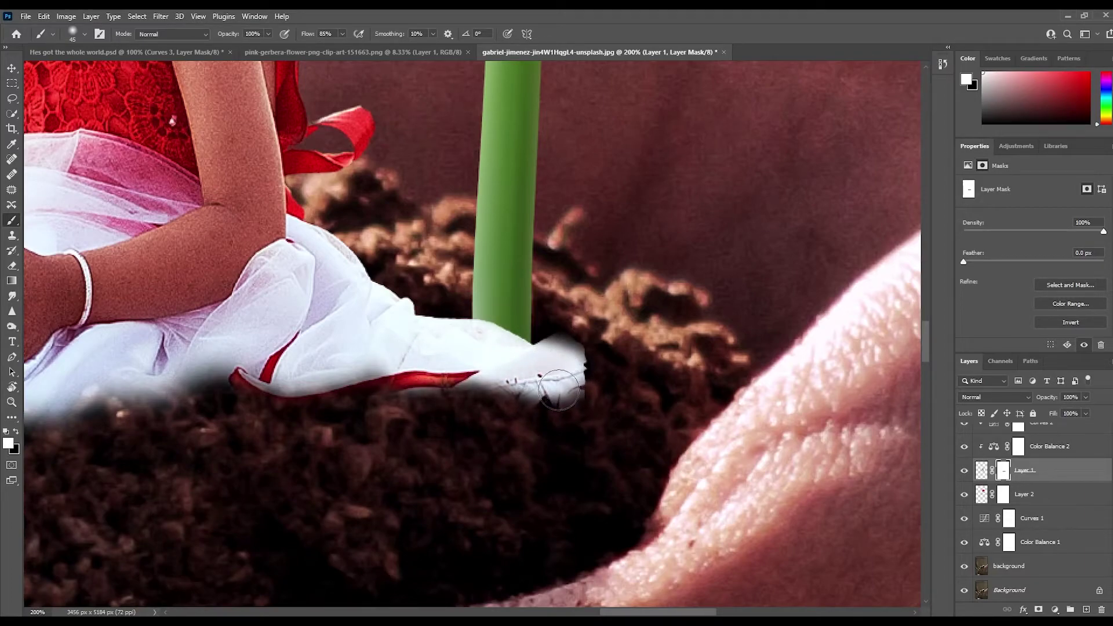
- Refine the dress tail's tip on the girl's mask, painting out the excess in black and restoring the fabric edge with a 15 px white brush
click(16, 432)
mouse_move(609, 360)
mouse_down()
mouse_move(529, 312)
mouse_move(619, 388)
mouse_move(576, 333)
mouse_move(610, 367)
mouse_move(550, 324)
mouse_move(616, 373)
mouse_move(615, 413)
mouse_move(503, 423)
mouse_move(652, 422)
mouse_move(451, 404)
mouse_move(463, 422)
mouse_move(619, 398)
mouse_up()
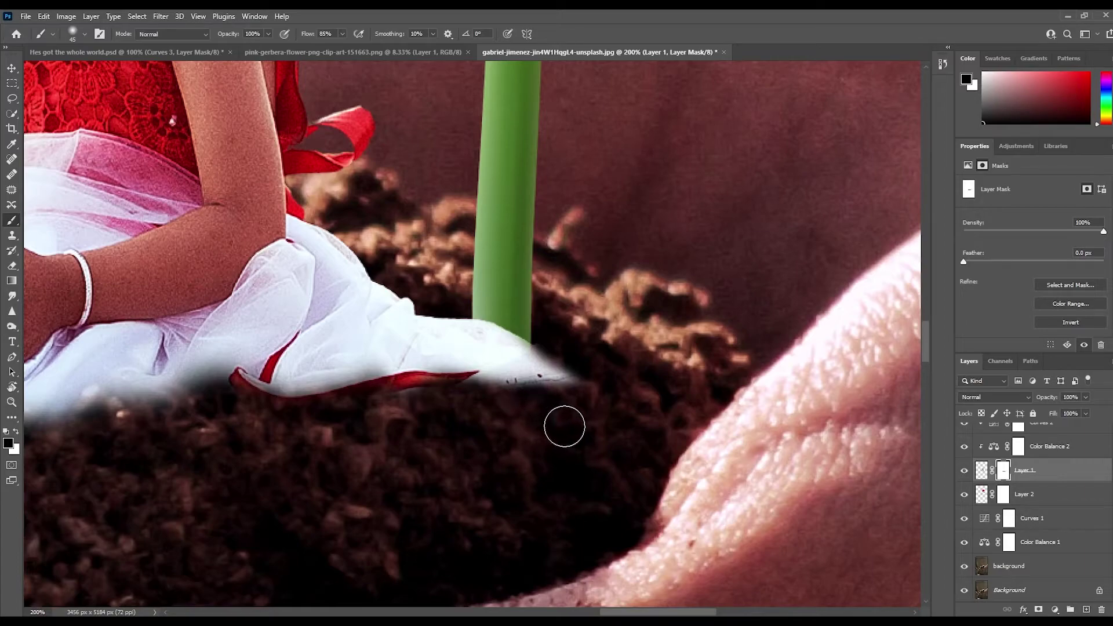
key(bracketleft)
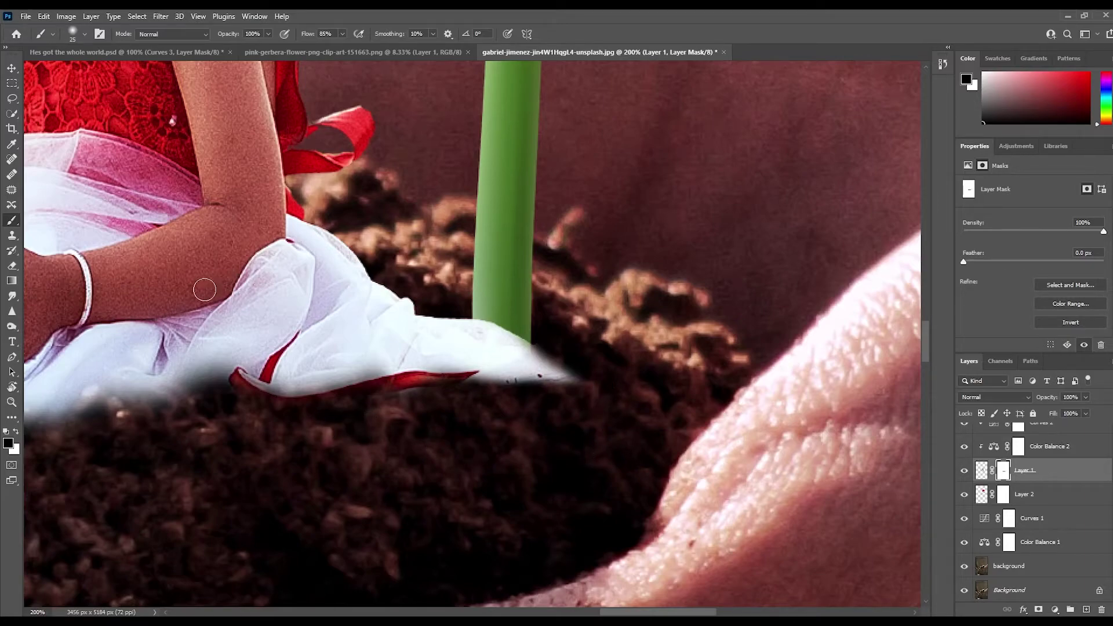
click(16, 432)
key(bracketleft)
drag(526, 355, 561, 376)
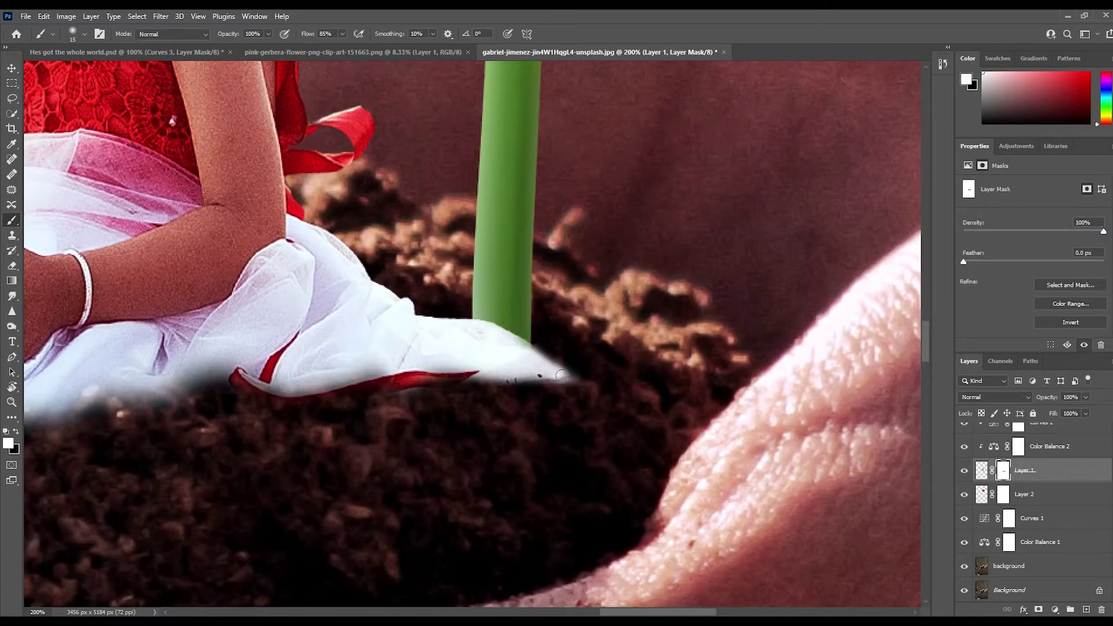
click(18, 433)
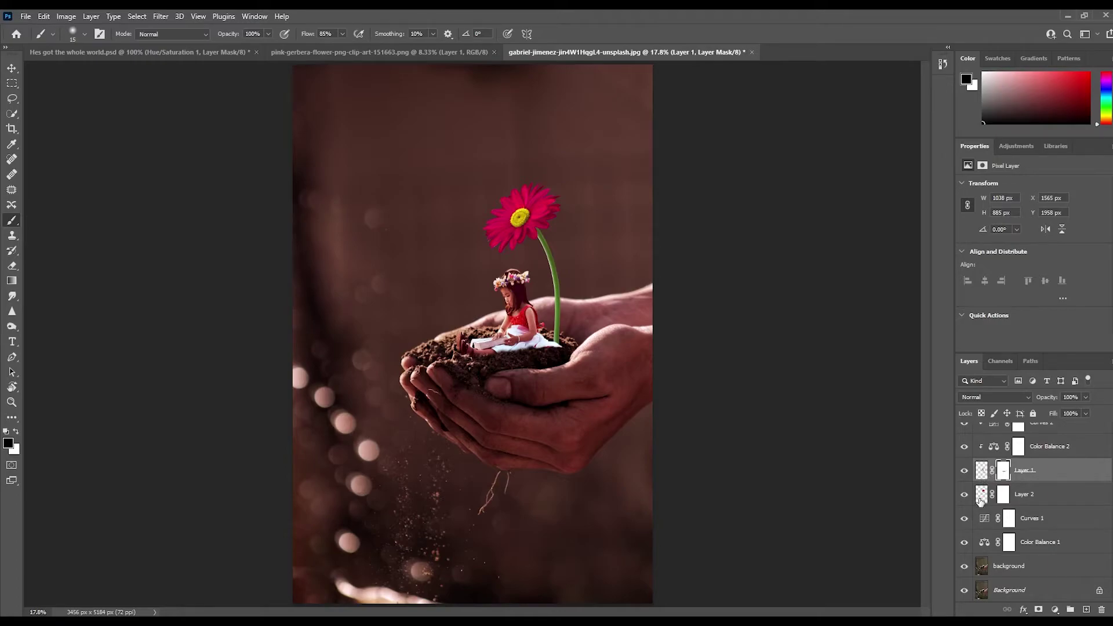
- Rename the gerbera layer, Layer 2, as "flower" and the girl layer, Layer 1, as "girl"
click(981, 496)
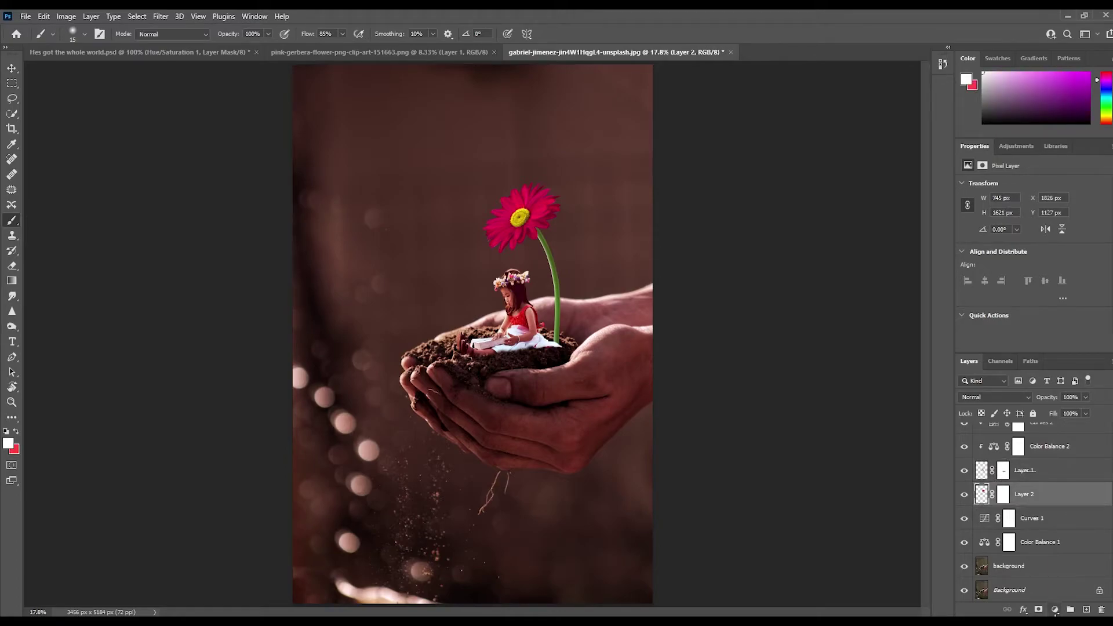
double_click(1040, 502)
text(flower)
double_click(1026, 472)
text(d)
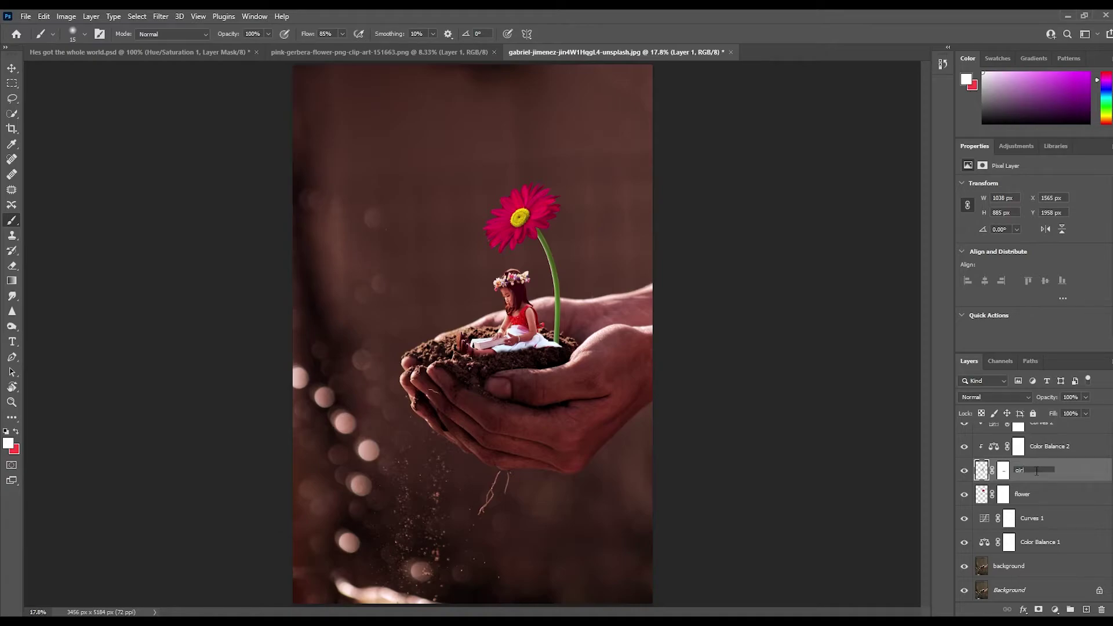
text(irl)
key(Return)
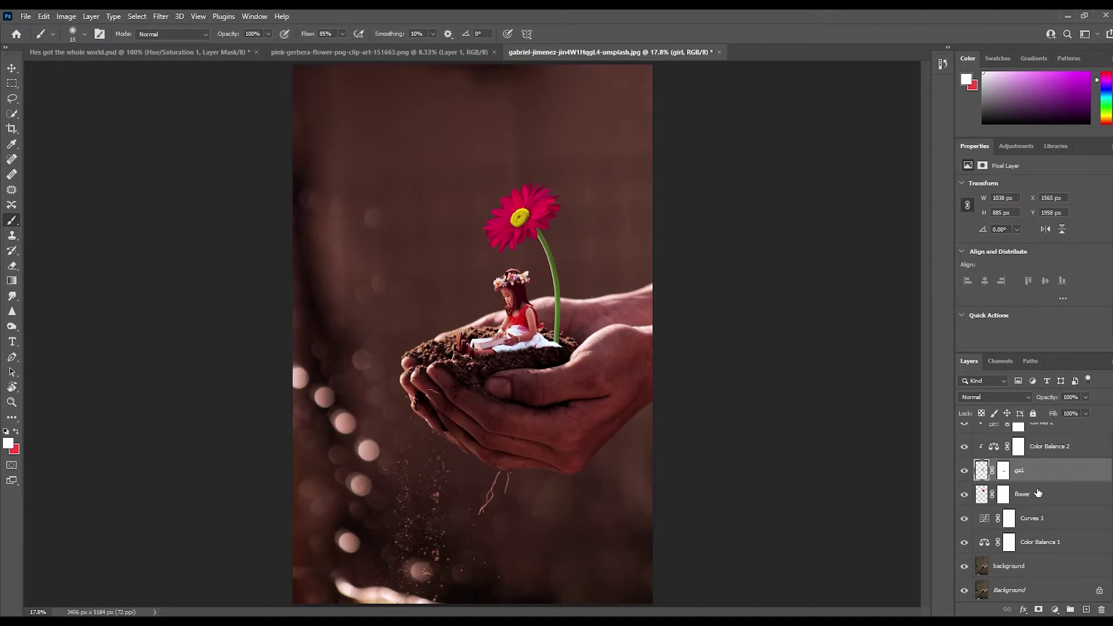
- Add a Hue/Saturation adjustment clipped to the flower layer and set its saturation to -26
click(1039, 494)
click(1055, 610)
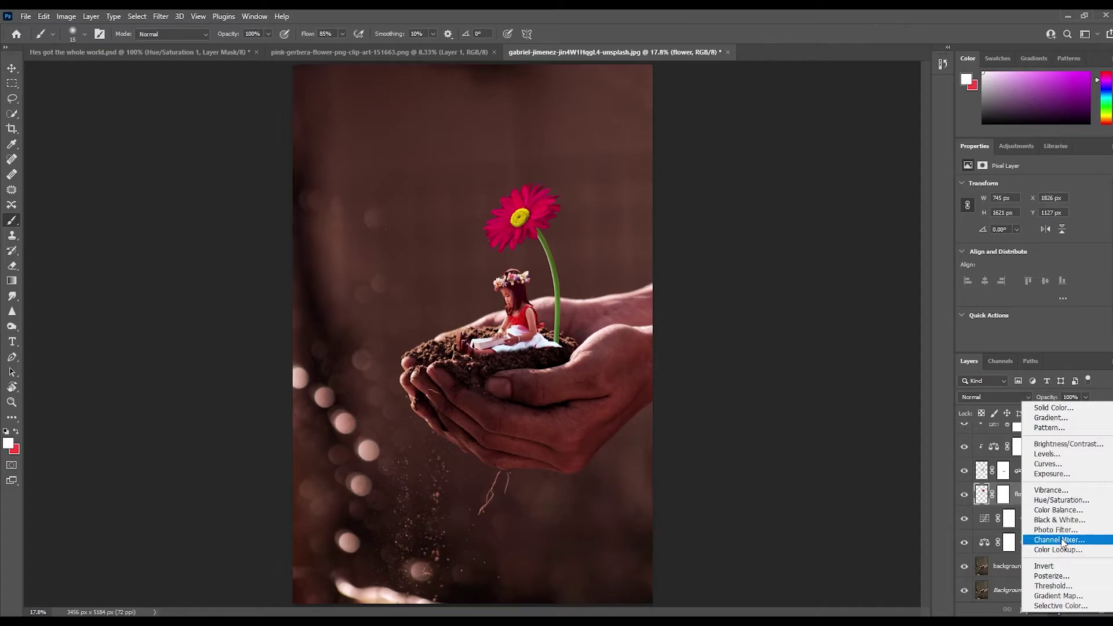
click(1059, 500)
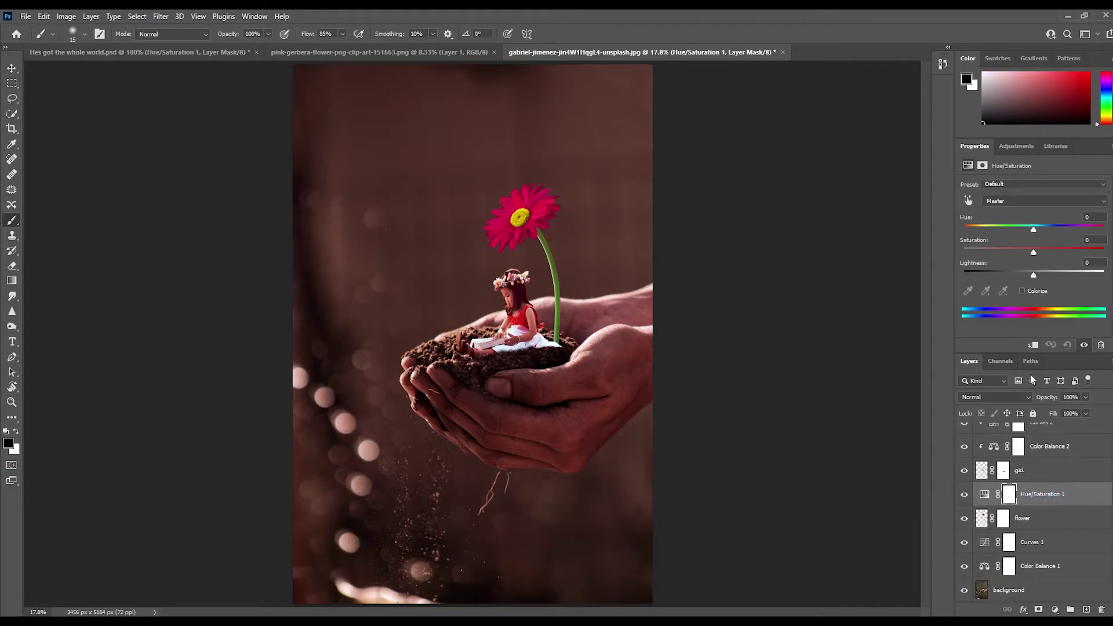
click(1035, 346)
drag(1034, 252, 1018, 254)
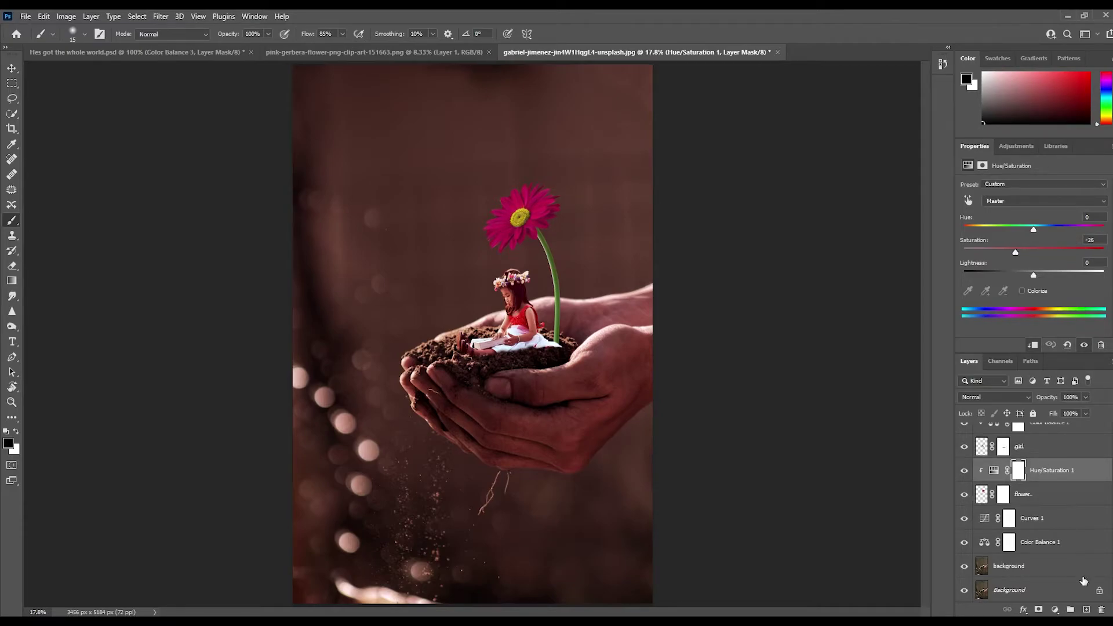
- Add a Color Balance adjustment clipped to the flower with midtones at +45 cyan-red, -28 magenta-green and +24 yellow-blue
click(1055, 610)
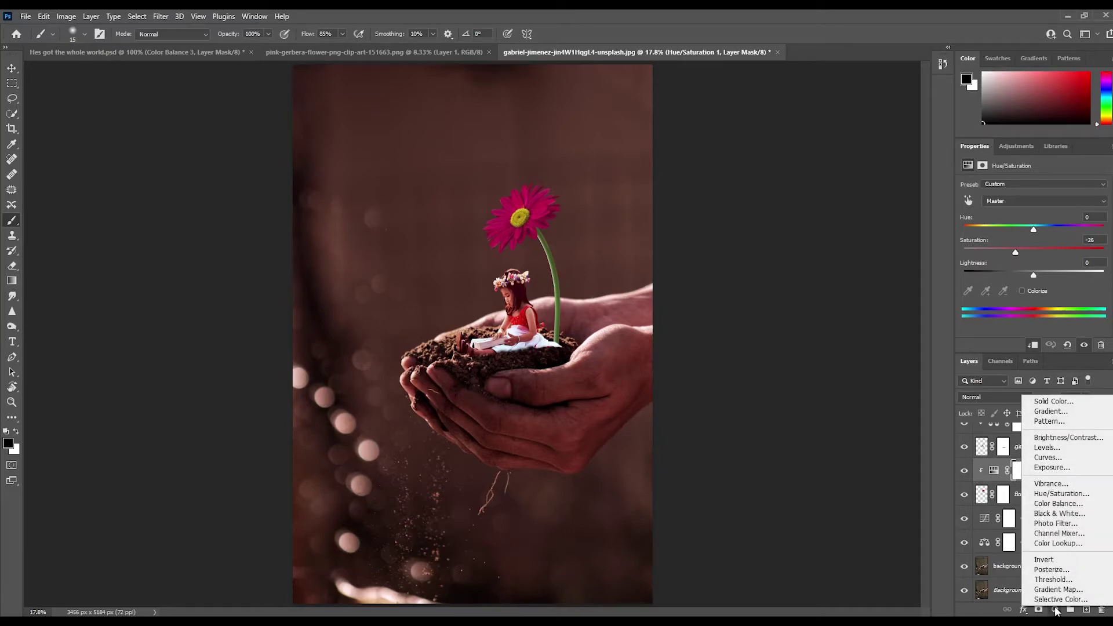
click(1058, 504)
click(1034, 346)
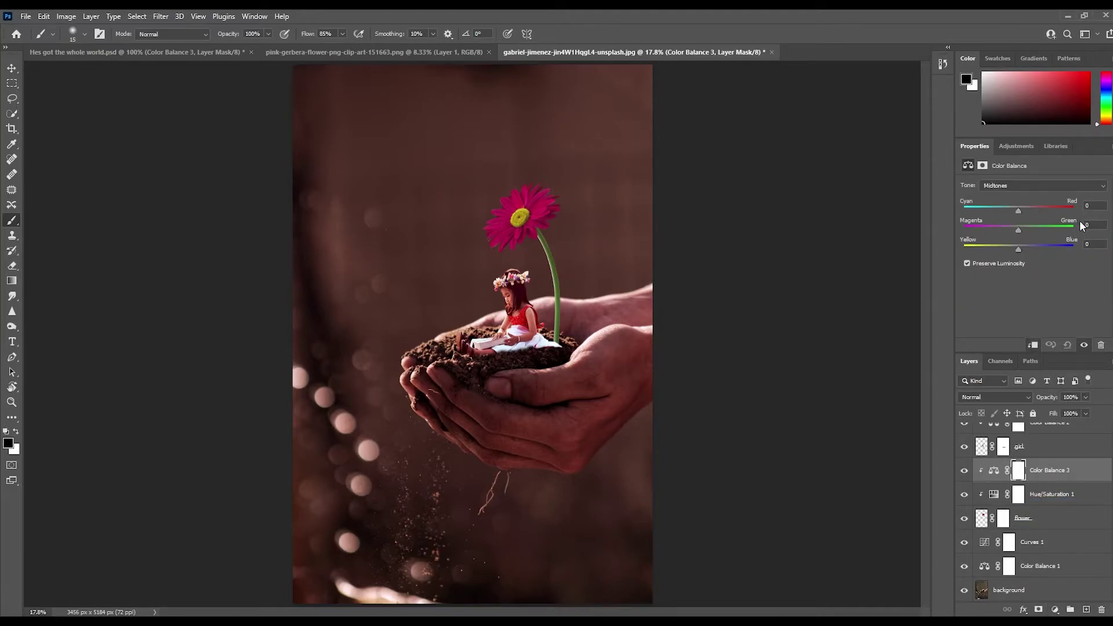
click(1095, 204)
drag(1018, 212, 1022, 209)
drag(1016, 230, 1010, 230)
click(1091, 224)
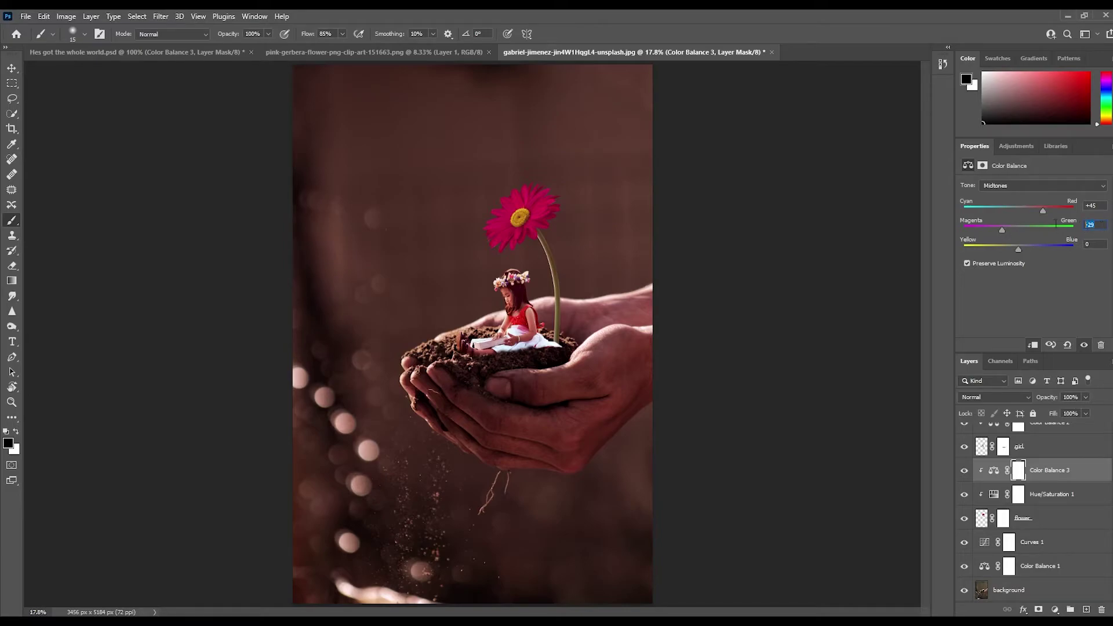
text(-28+44)
scroll(1037, 504, down, 1)
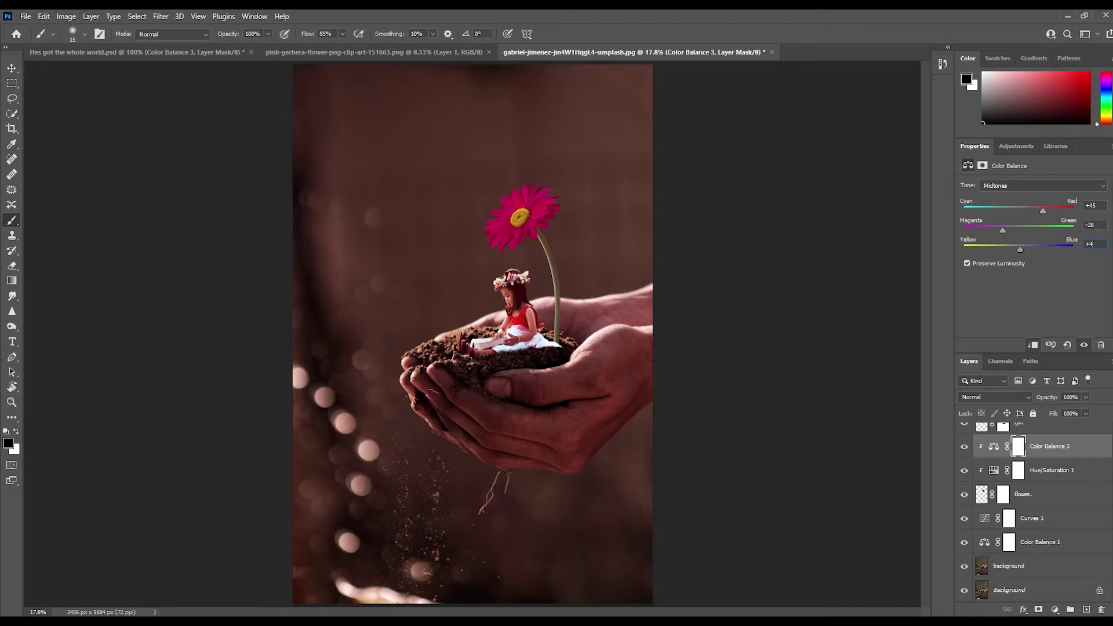
text(4)
click(1001, 186)
click(1005, 199)
key(Tab)
- Set the shadows of the flower's Color Balance to -27 for cyan-red and -23 for magenta-green
click(1043, 186)
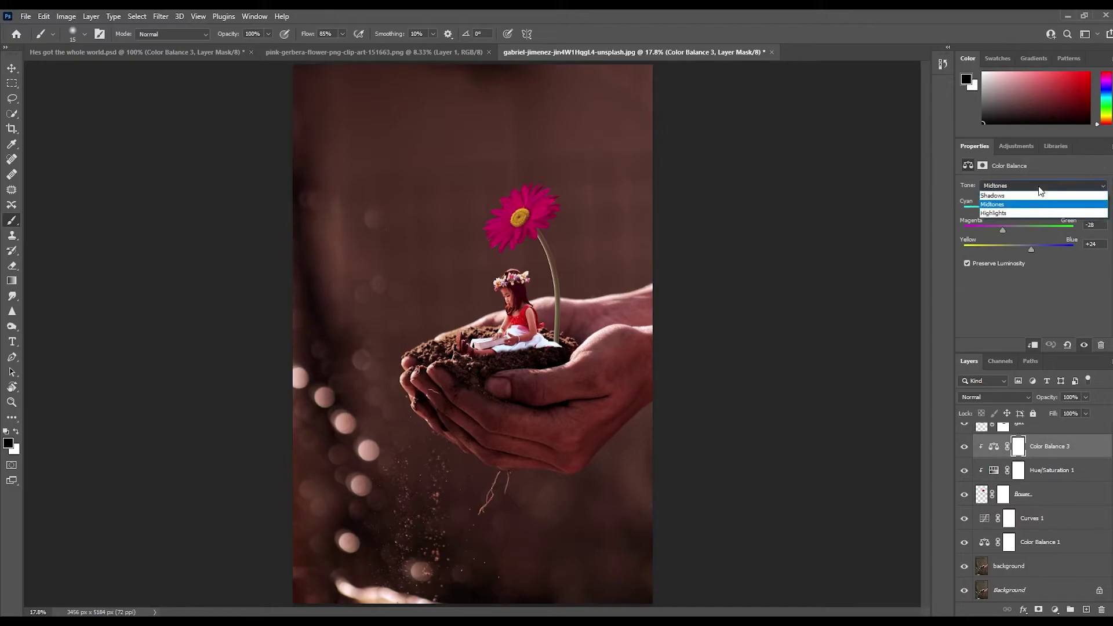
click(1041, 193)
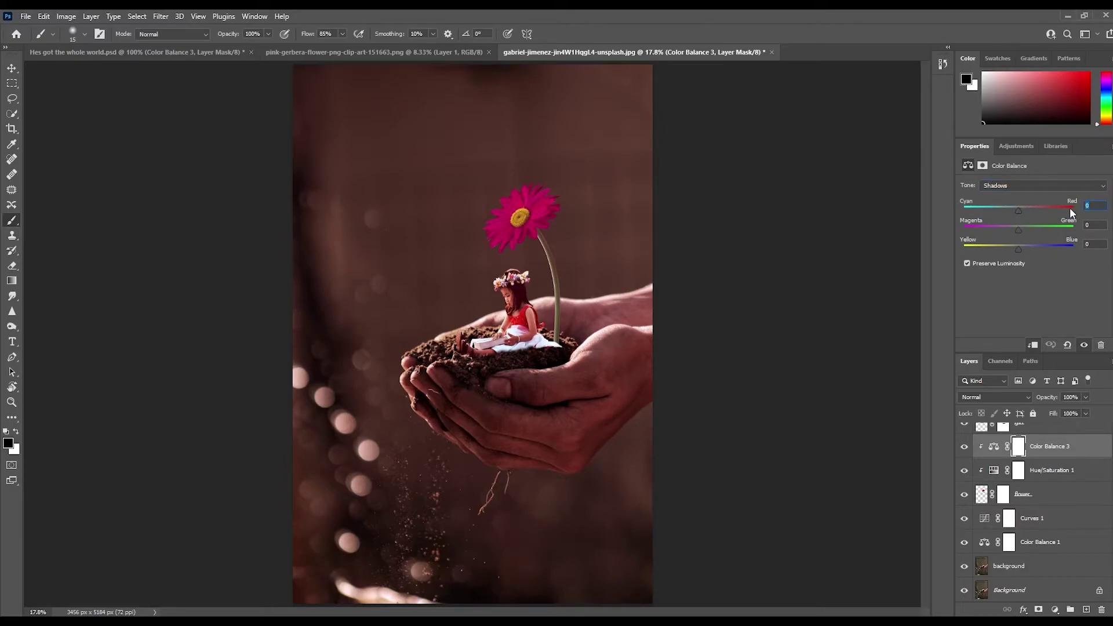
text(-27-23)
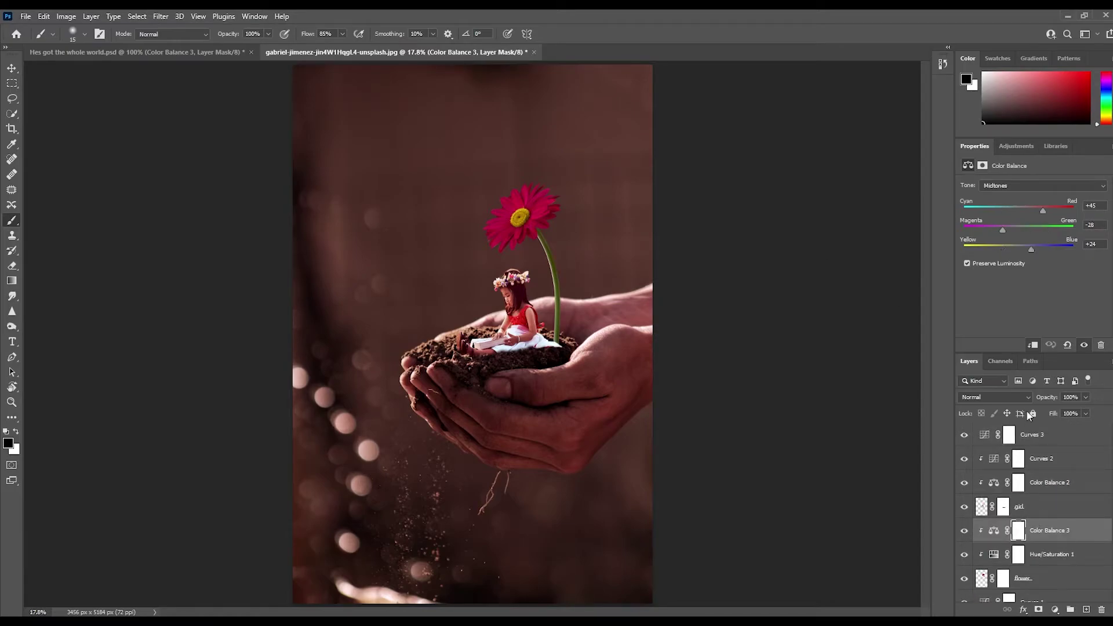
- Stamp all visible layers into a new layer above Curves 3, duplicate it and name the copy "paint"
click(1047, 436)
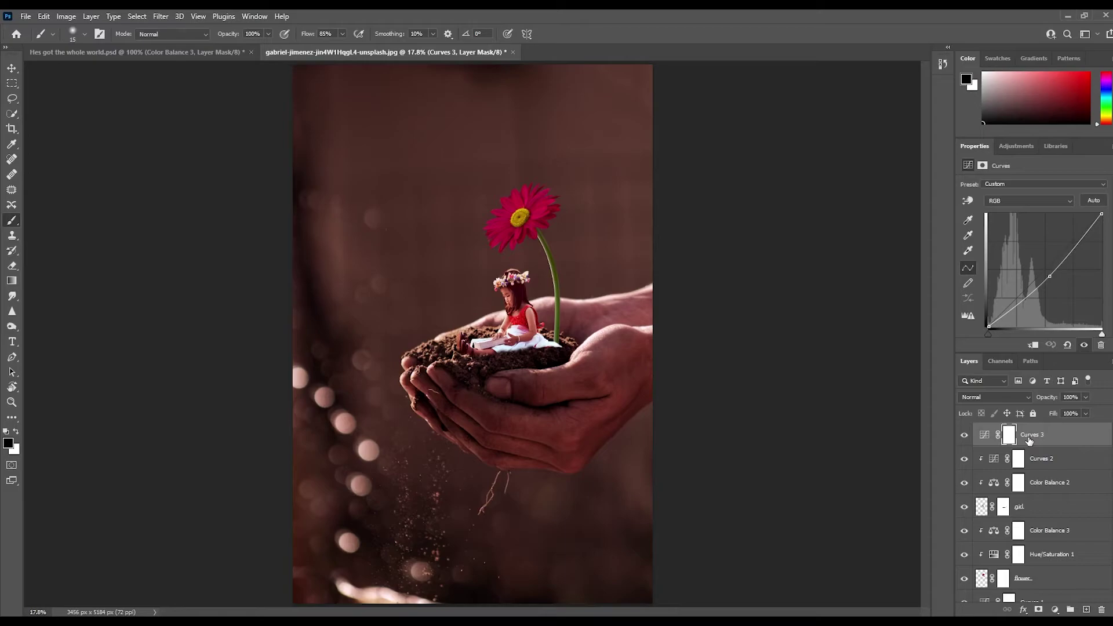
key(ctrl+shift+alt+e)
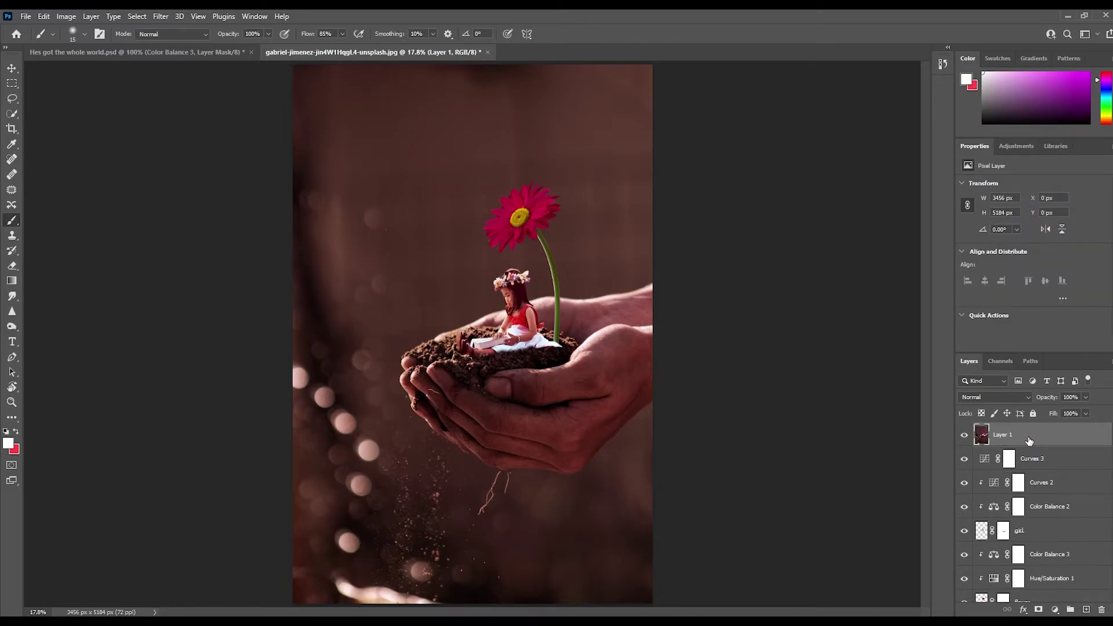
key(ctrl+j)
double_click(1027, 435)
text(c)
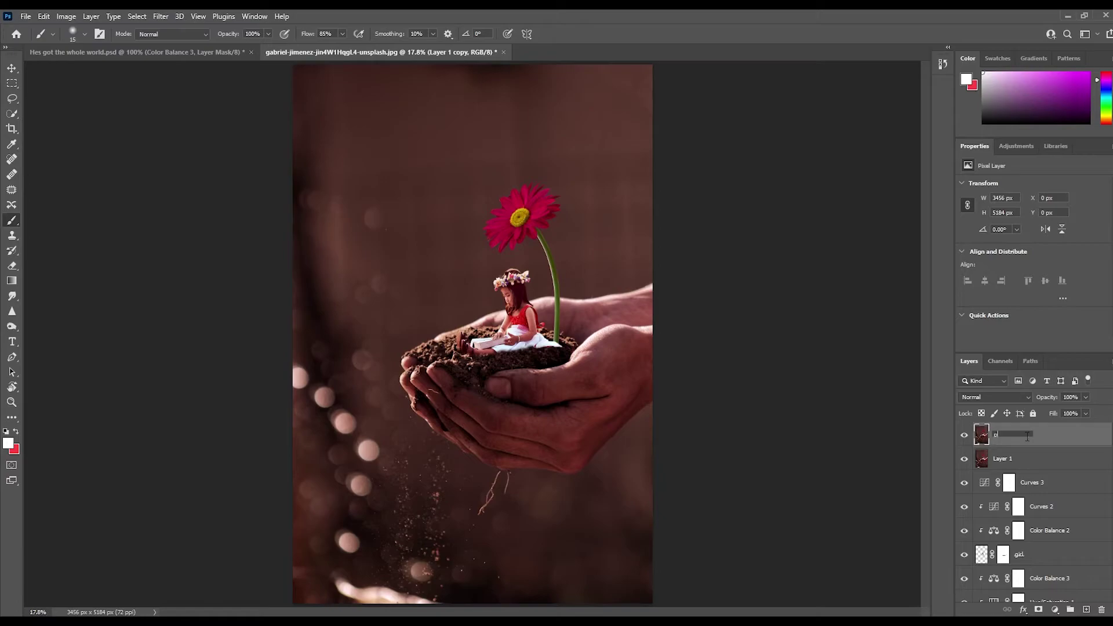
key(Return)
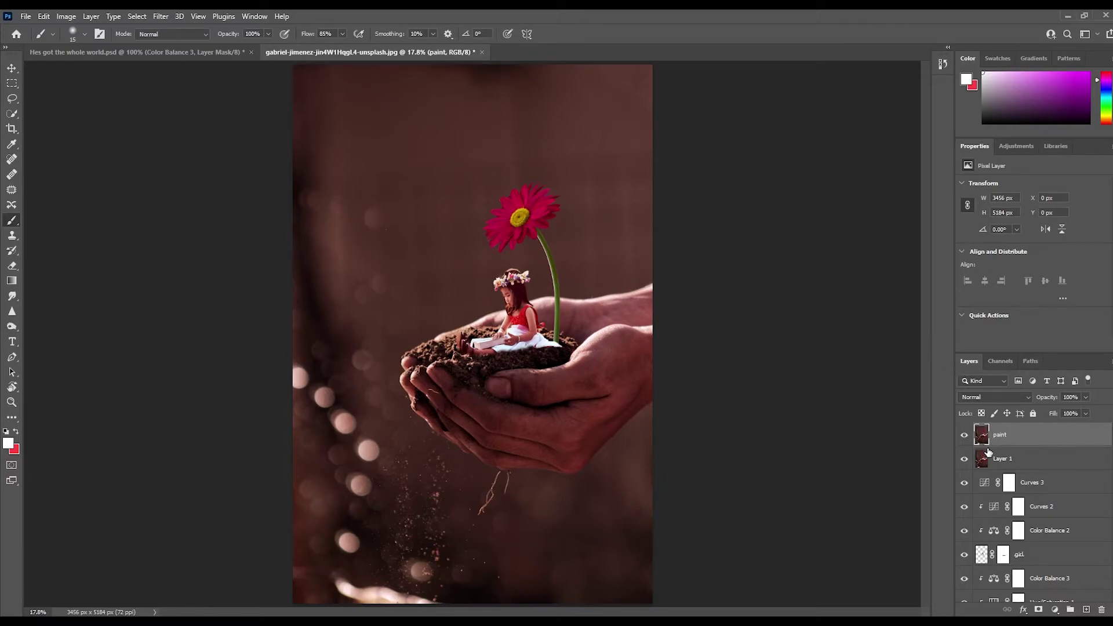
- Apply the Paint Daubs filter to the paint layer with brush size 24, sharpness 1 and the Simple brush type
key(r)
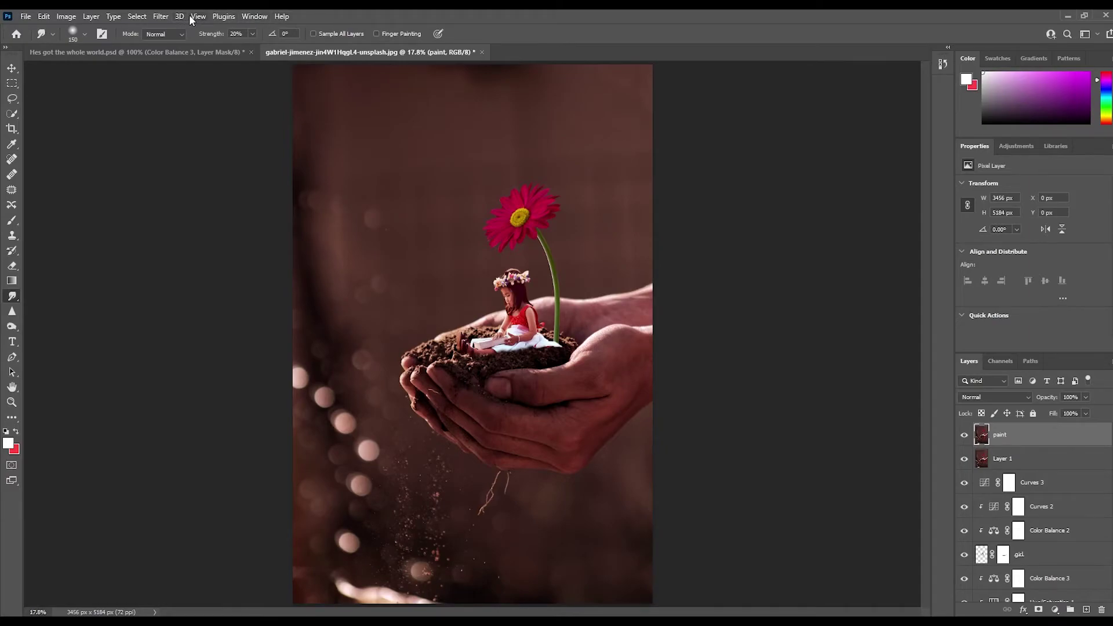
click(162, 18)
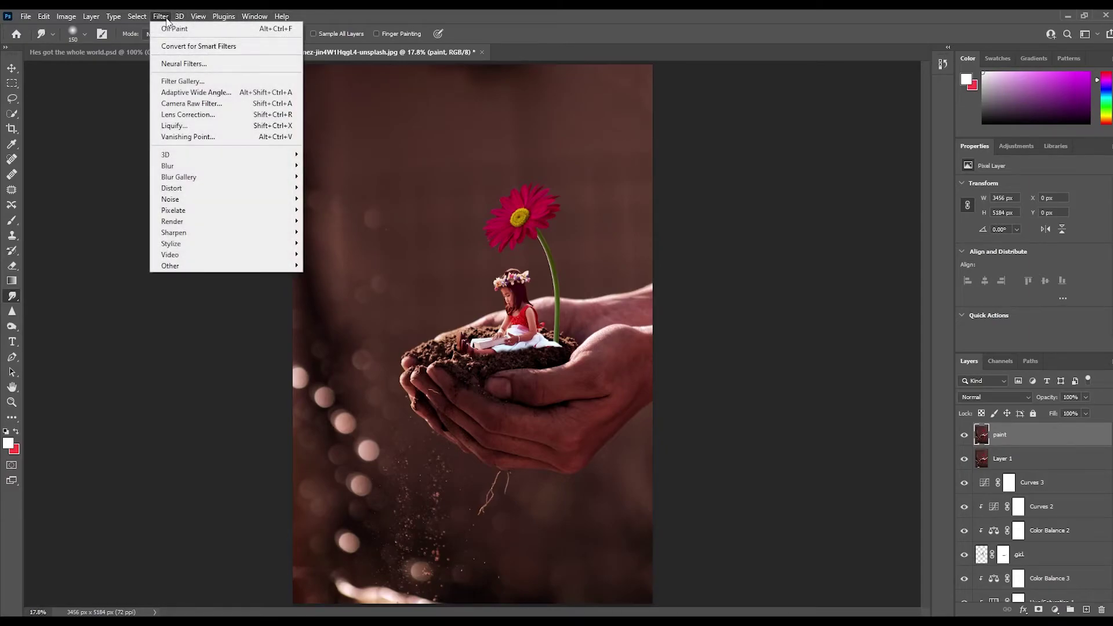
click(179, 83)
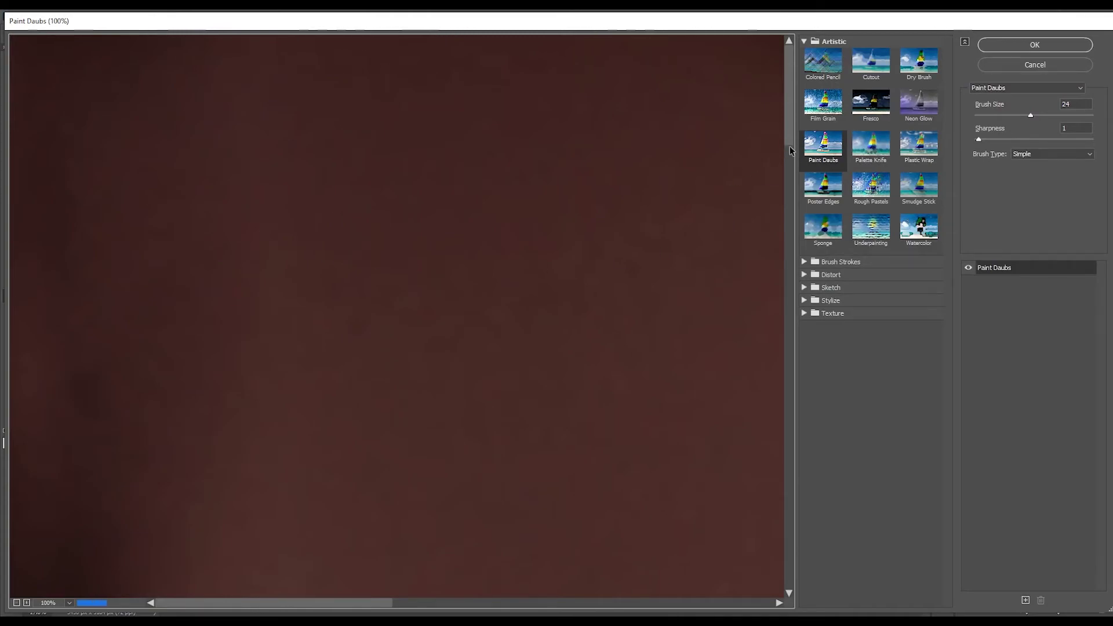
click(17, 603)
click(17, 604)
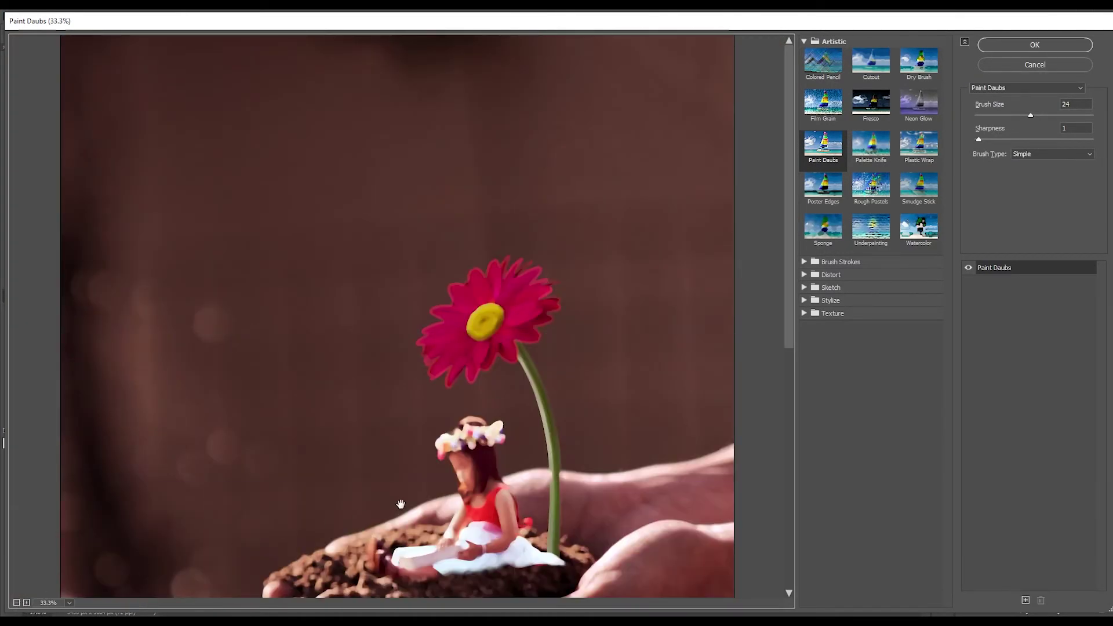
drag(397, 509, 390, 266)
click(836, 142)
click(1060, 47)
- Lower the paint layer's opacity to 23%, judging the effect on the girl's face and dress up close
click(1086, 397)
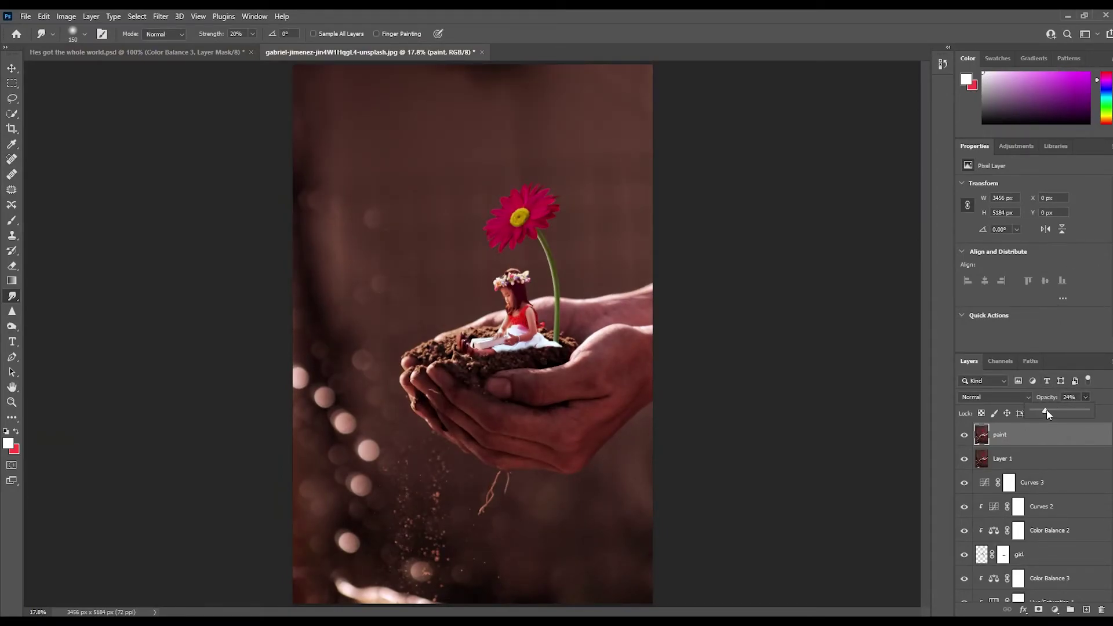
click(12, 402)
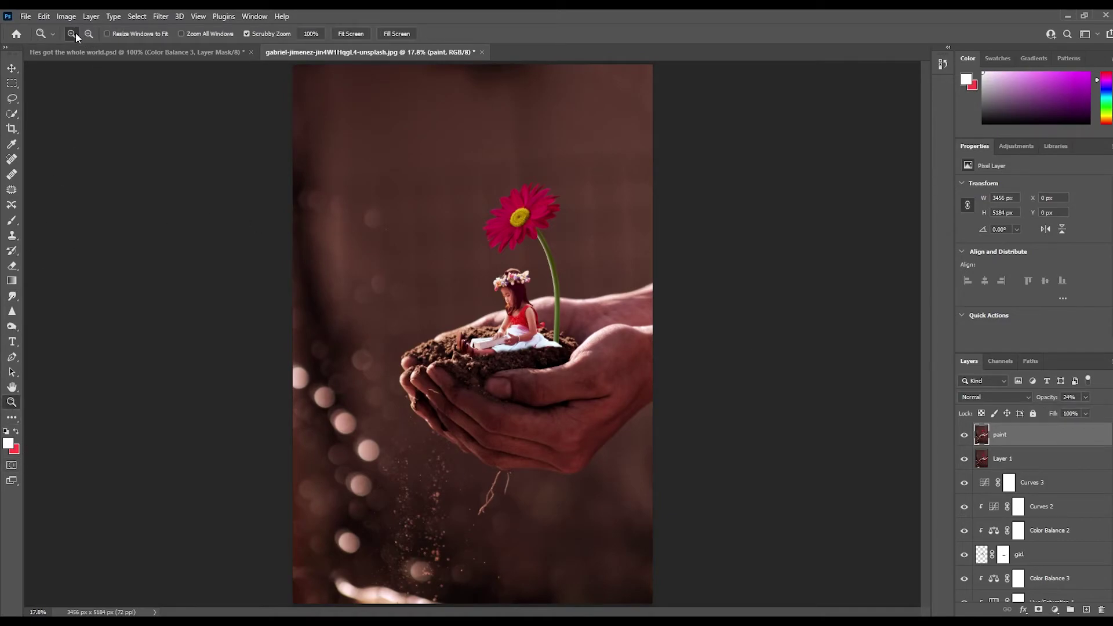
click(507, 297)
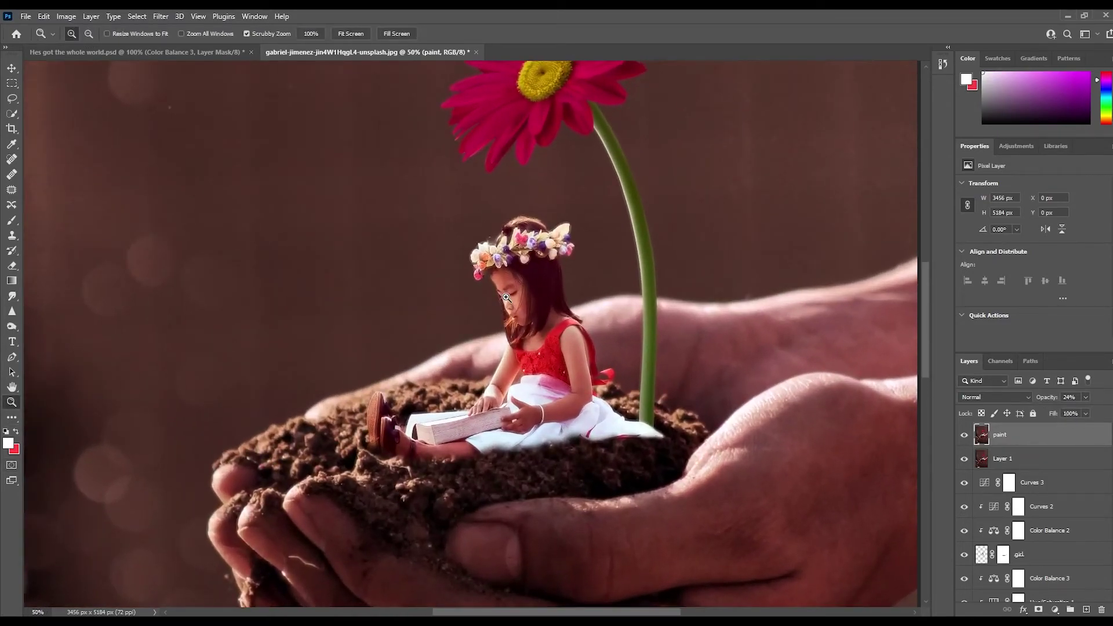
click(519, 296)
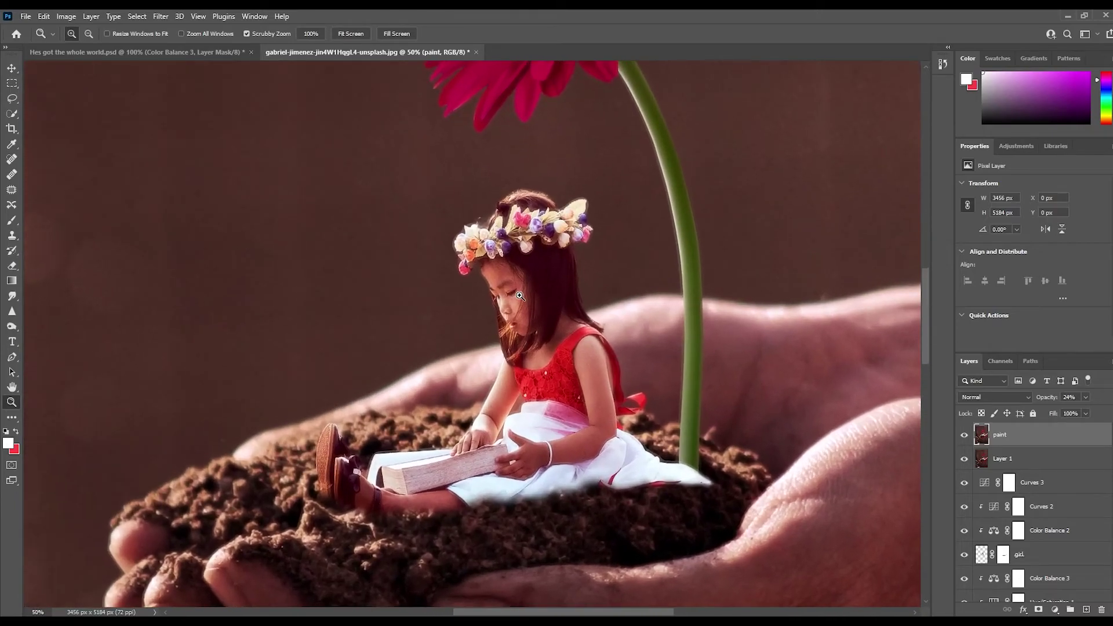
click(519, 296)
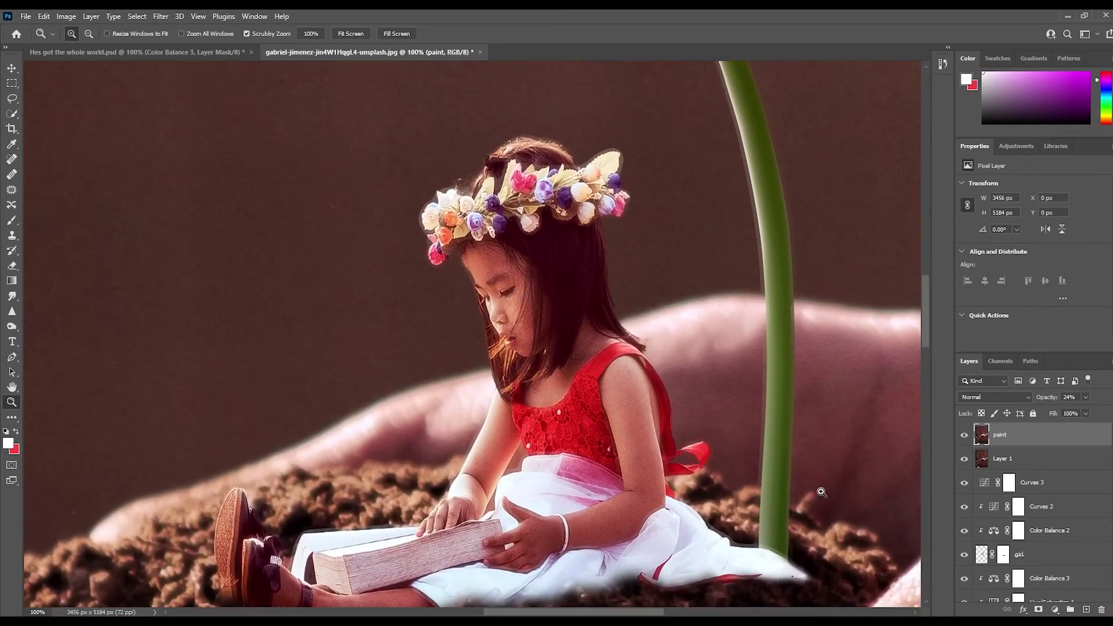
click(1086, 397)
- Add a mask to the paint layer and paint out the effect around the stem's base, dress and book with a 30 px black brush
click(1038, 610)
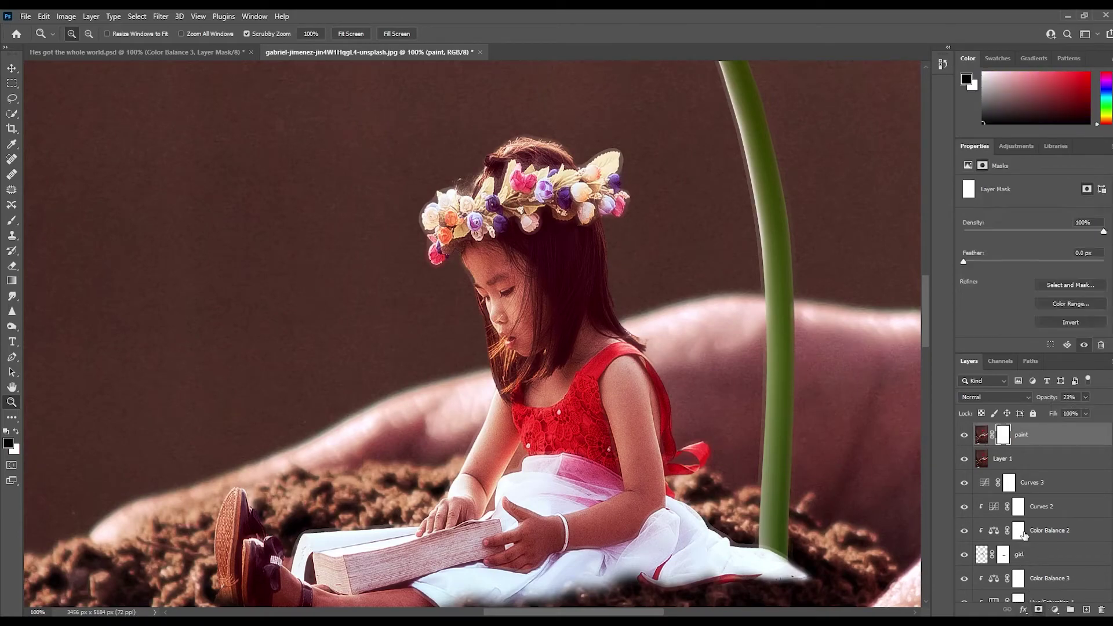
click(11, 219)
key(bracketleft)
key(bracketleft)
key(bracketleft)
key(bracketleft)
key(bracketleft)
key(bracketleft)
mouse_move(780, 553)
mouse_down()
mouse_move(732, 539)
mouse_move(685, 498)
mouse_up()
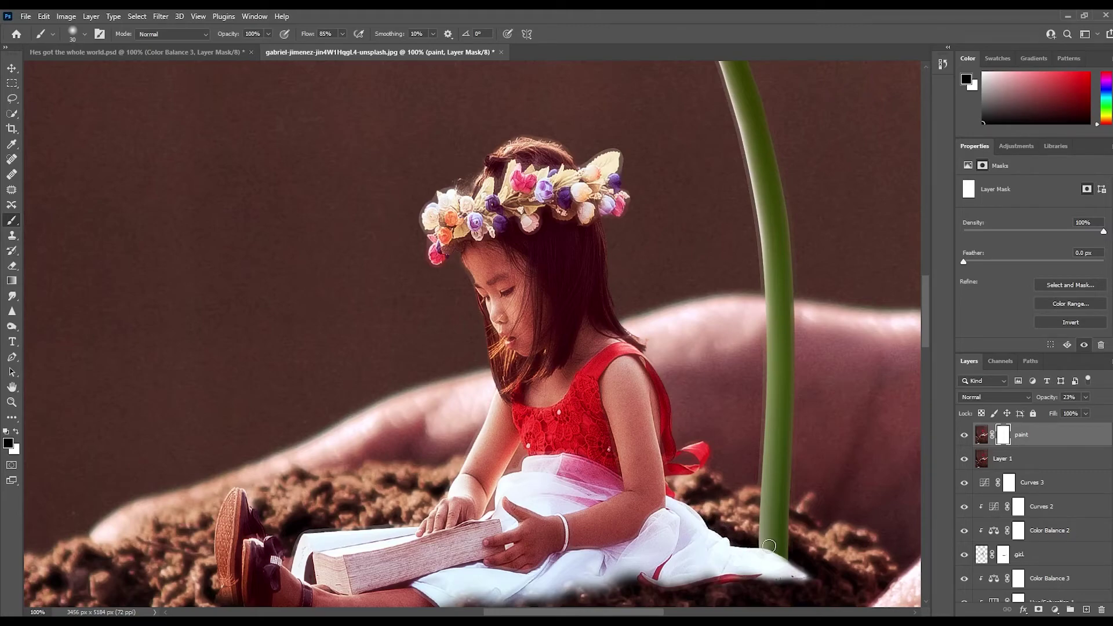
mouse_move(289, 561)
mouse_down()
mouse_move(317, 524)
mouse_move(426, 513)
mouse_up()
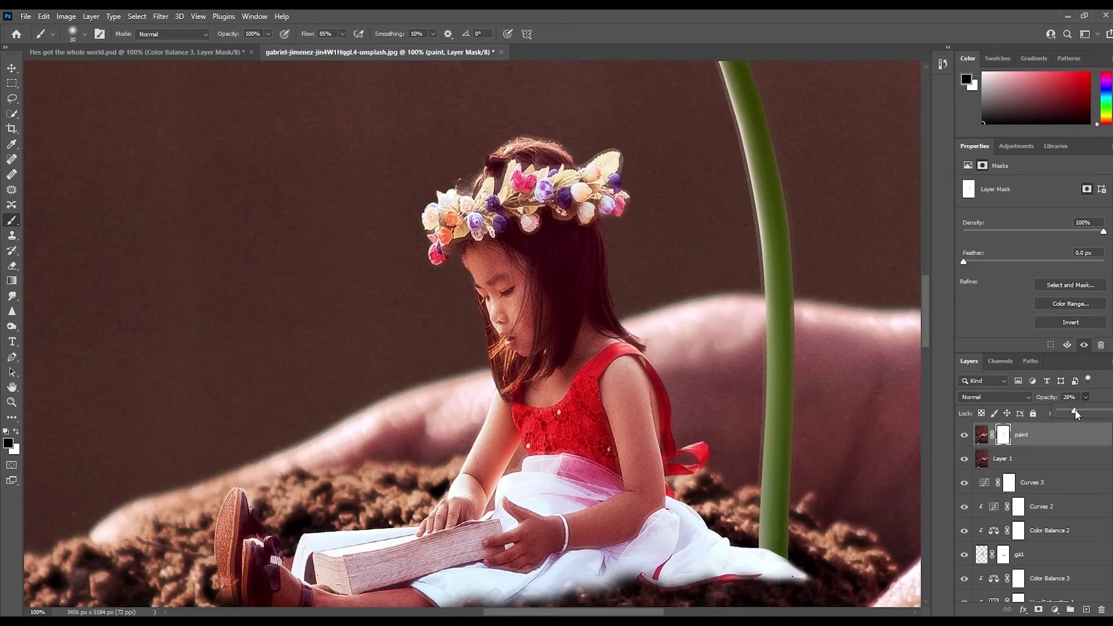
- Try 30% opacity on the paint layer, then set it to 20% while viewing the whole image
click(1059, 407)
text(30)
key(ctrl+0)
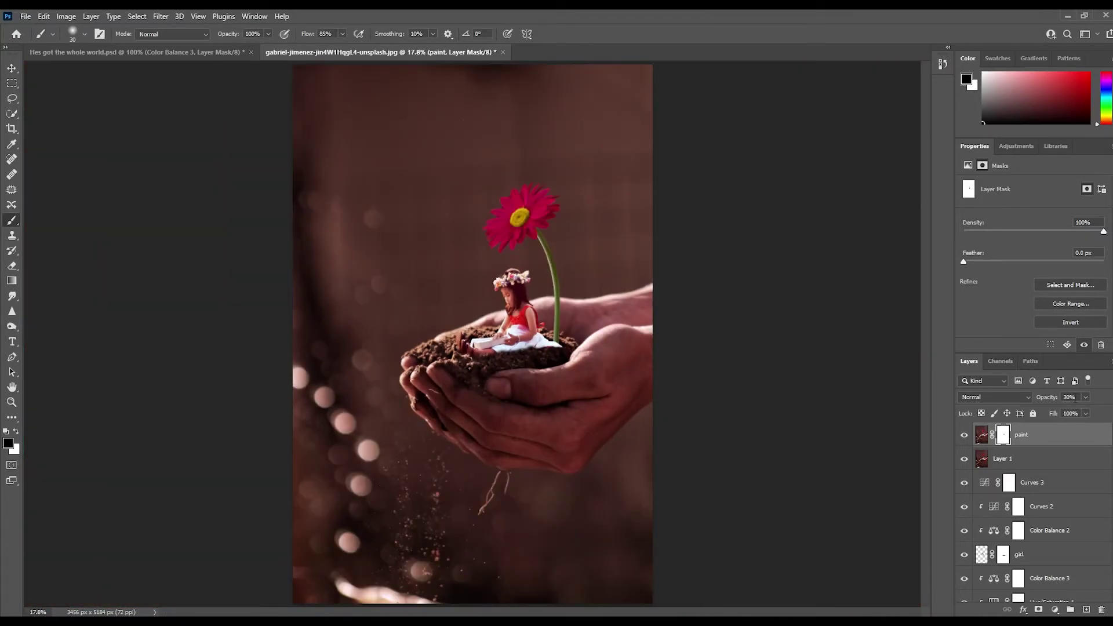
text(0)
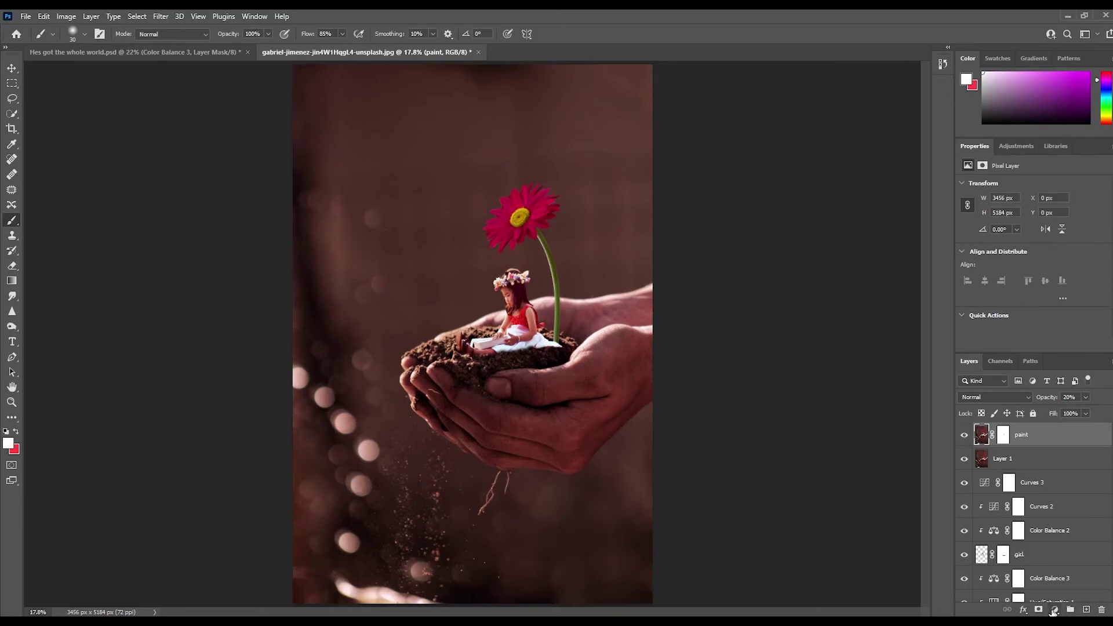
- Add a Curves adjustment above the paint layer and pull the RGB curve's midpoint slightly down to darken the image
click(1053, 610)
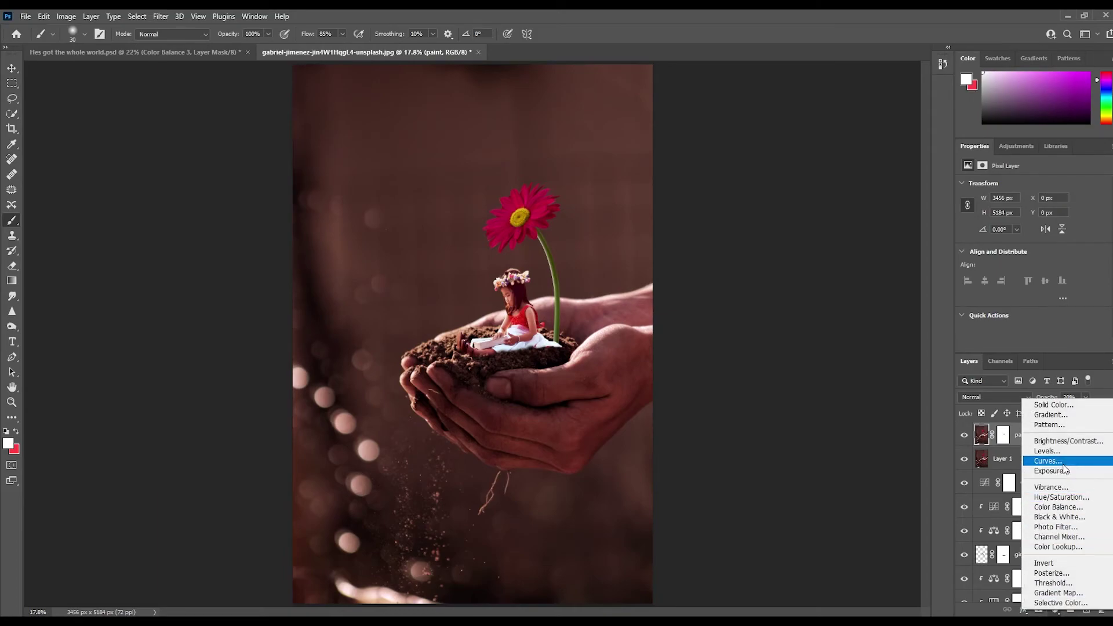
click(1043, 466)
drag(1047, 270, 1049, 272)
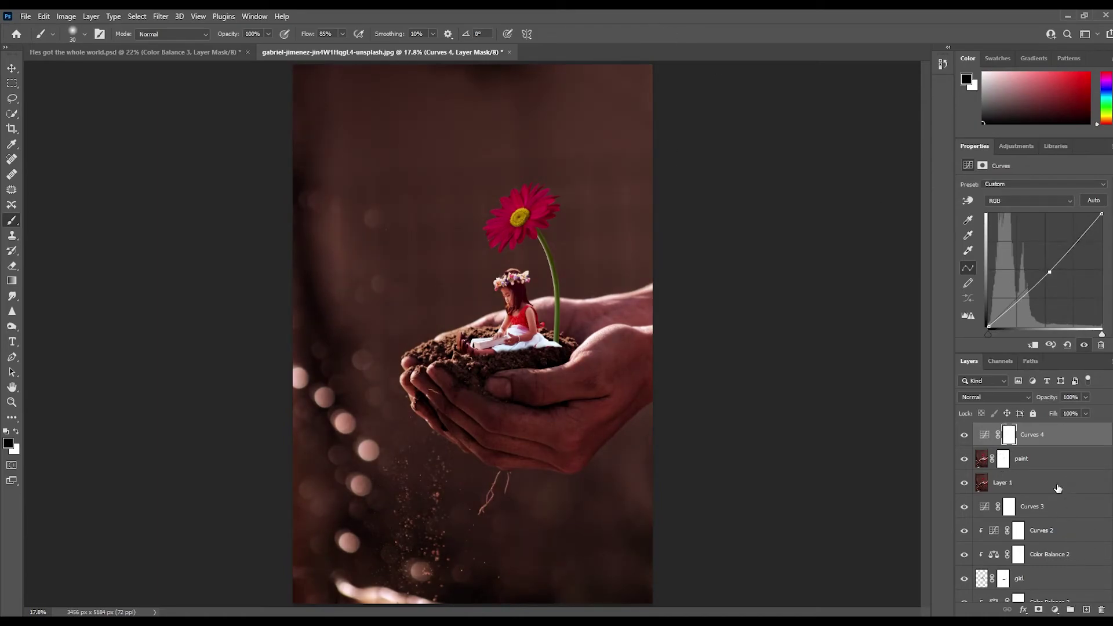
- Add a new layer above the paint layer and brush a white diagonal light beam from the upper-left corner to the girl at 800 px
click(1053, 464)
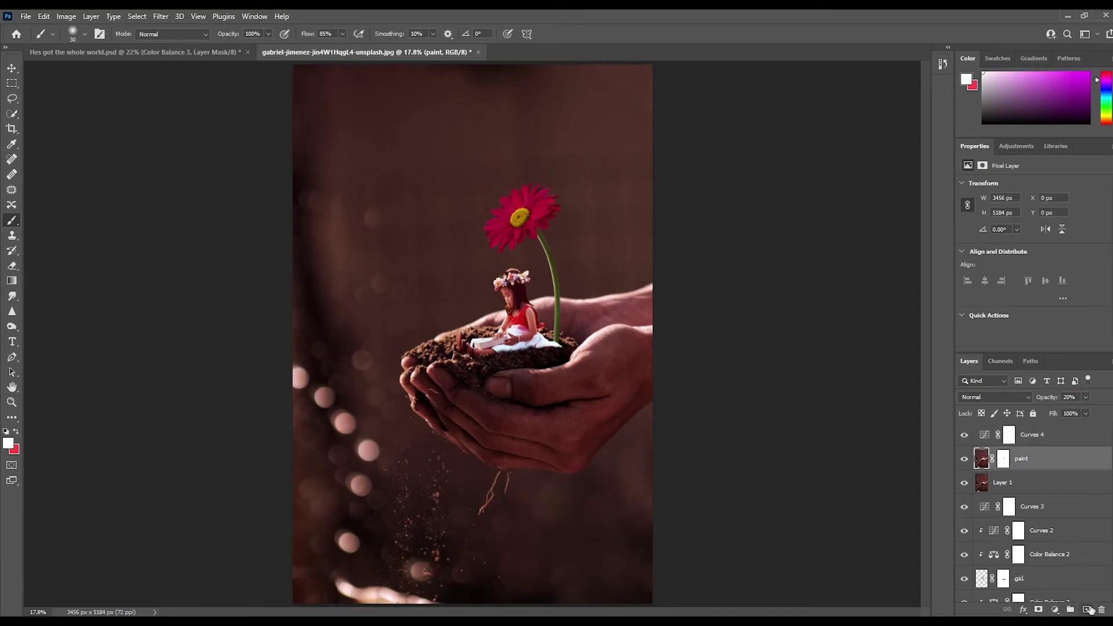
click(1088, 609)
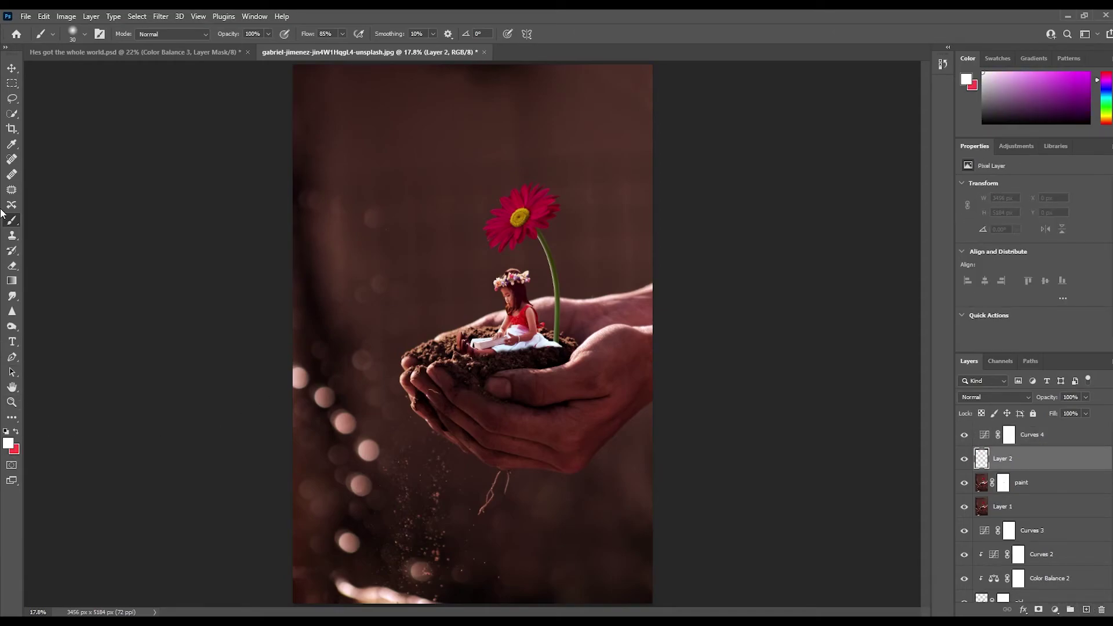
click(72, 34)
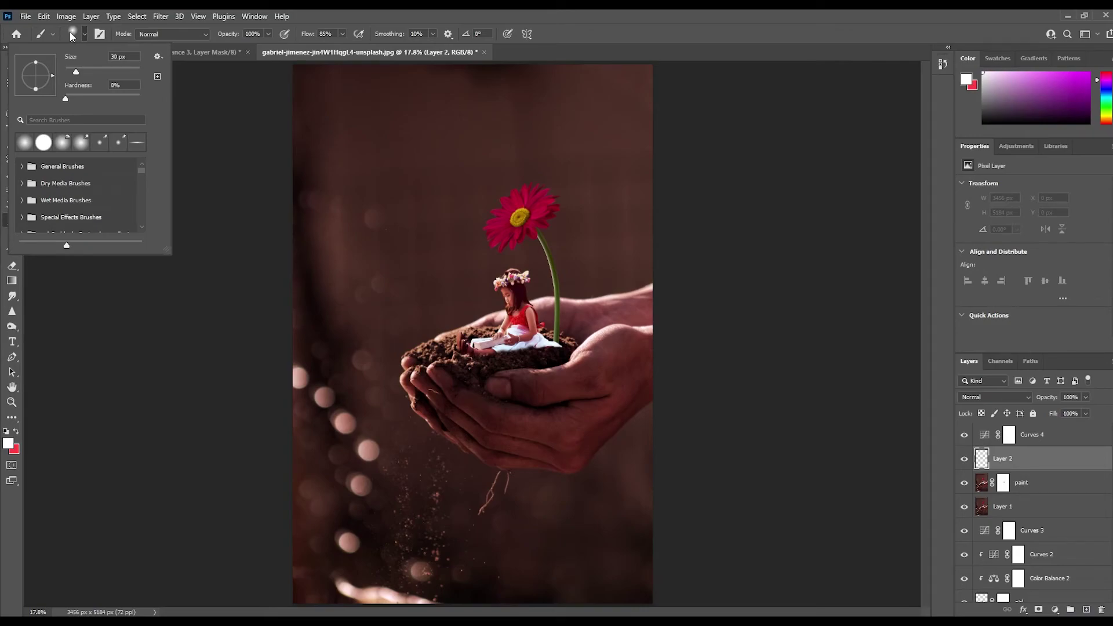
click(85, 34)
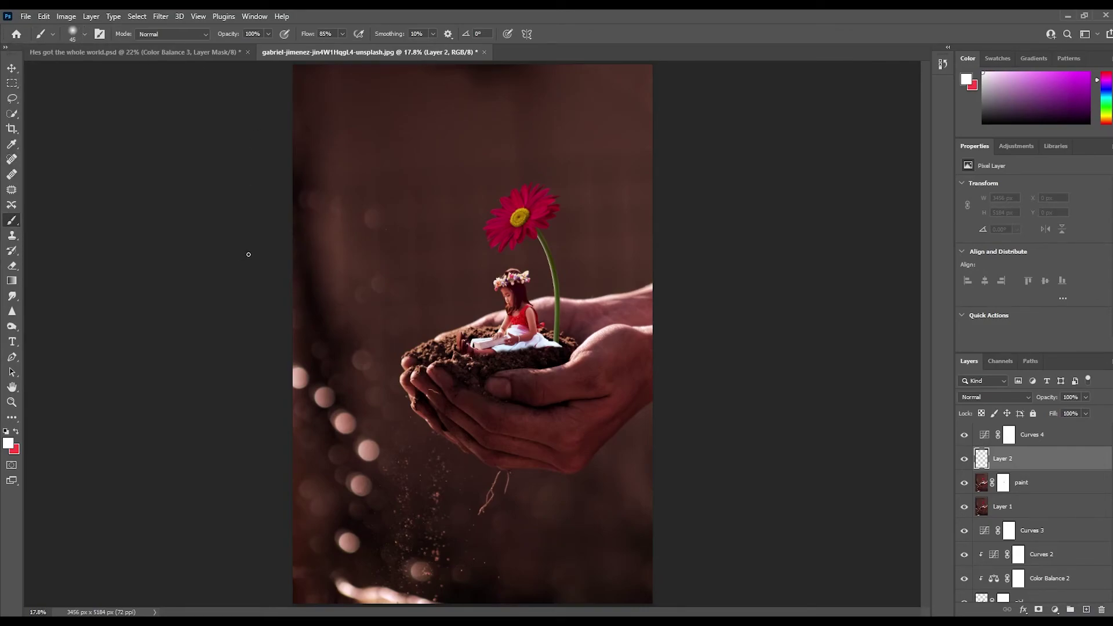
key(bracketright)
key(bracketright)
key(bracketright)
key(bracketright)
key(bracketright)
key(bracketright)
key(bracketright)
key(bracketright)
key(bracketright)
key(bracketright)
key(bracketright)
mouse_move(304, 88)
mouse_down()
mouse_move(348, 129)
mouse_move(401, 220)
mouse_move(550, 406)
mouse_up()
- Set the beam layer to Overlay and mask the beam off the girl's dress, book and nearby soil with a 250 px black brush
click(1009, 400)
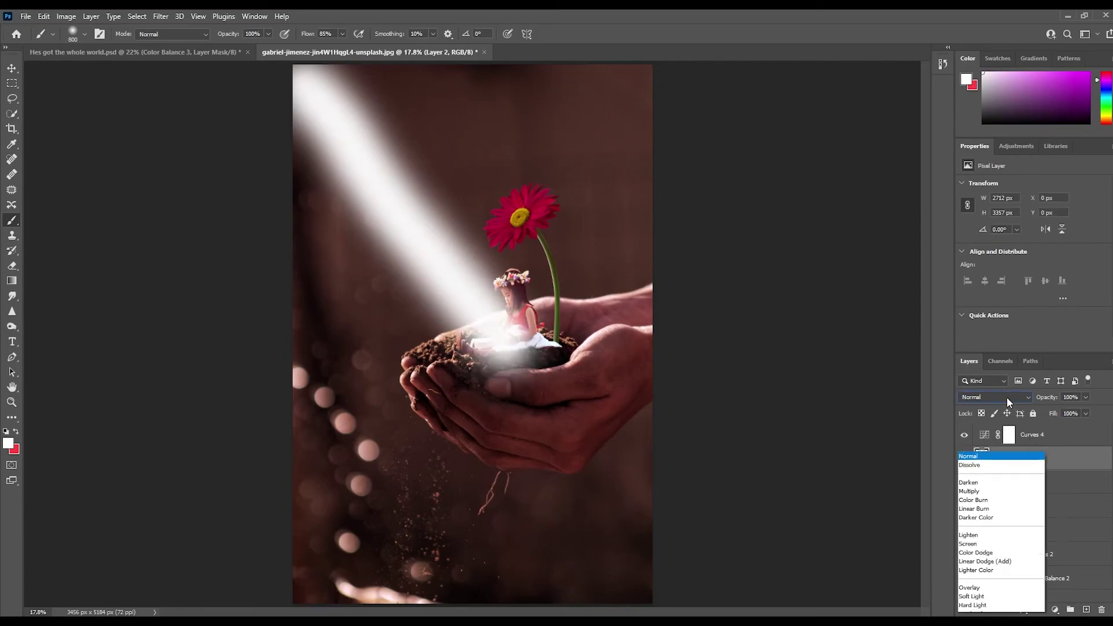
click(984, 468)
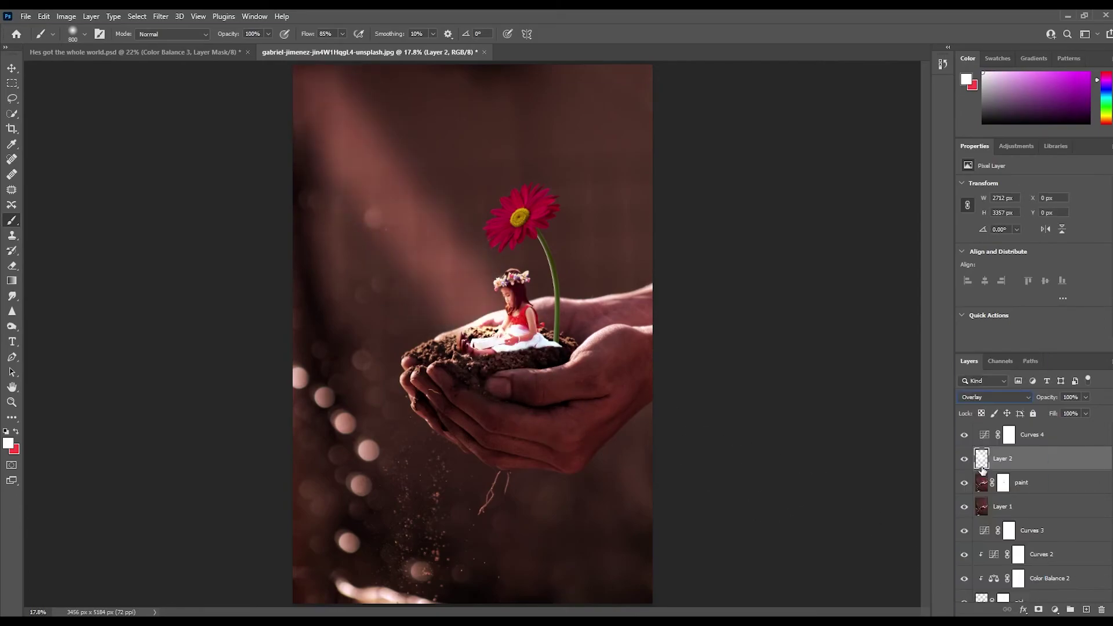
click(1037, 611)
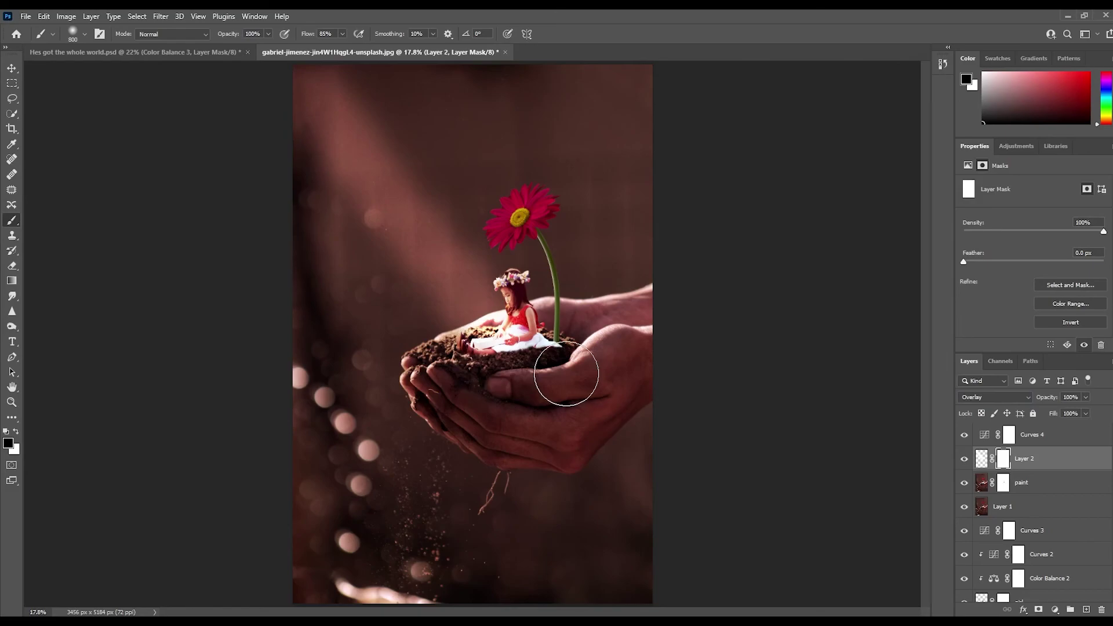
key(bracketleft)
key(bracketleft)
key(bracketleft)
key(bracketleft)
key(bracketleft)
key(bracketleft)
mouse_move(502, 351)
mouse_down()
mouse_move(527, 337)
mouse_move(495, 350)
mouse_move(546, 345)
mouse_move(471, 346)
mouse_move(540, 343)
mouse_move(514, 300)
mouse_move(518, 279)
mouse_move(535, 335)
mouse_move(522, 340)
mouse_move(550, 347)
mouse_move(452, 350)
mouse_move(544, 349)
mouse_up()
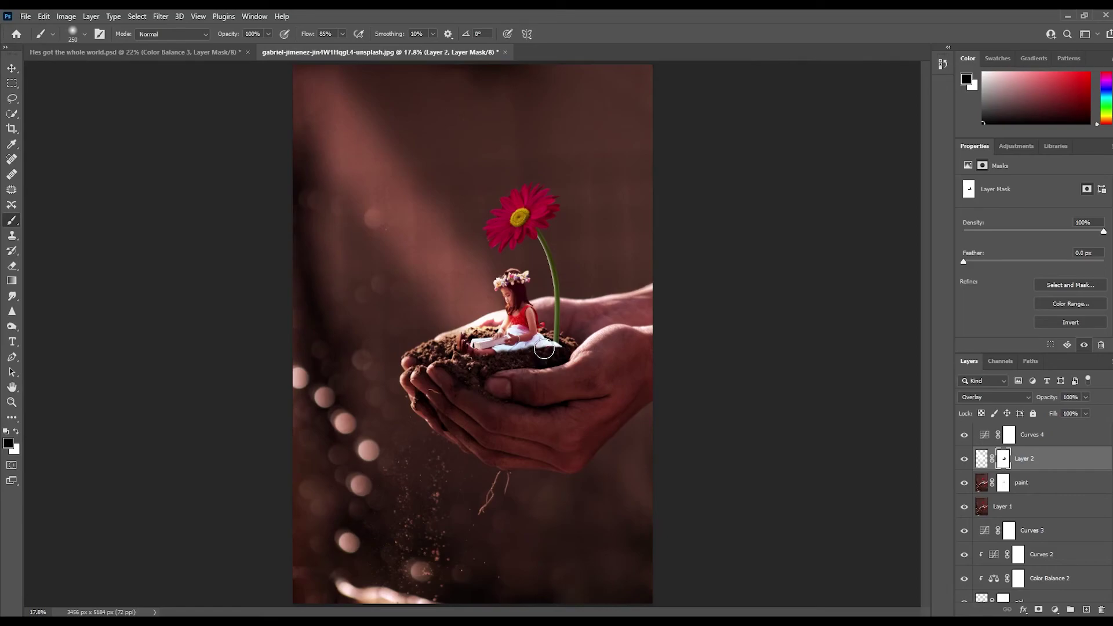
- Stamp all visible layers into a new top layer and darken the hands with the Burn tool, Midtones at 24% exposure, using an 1100 px brush
click(982, 441)
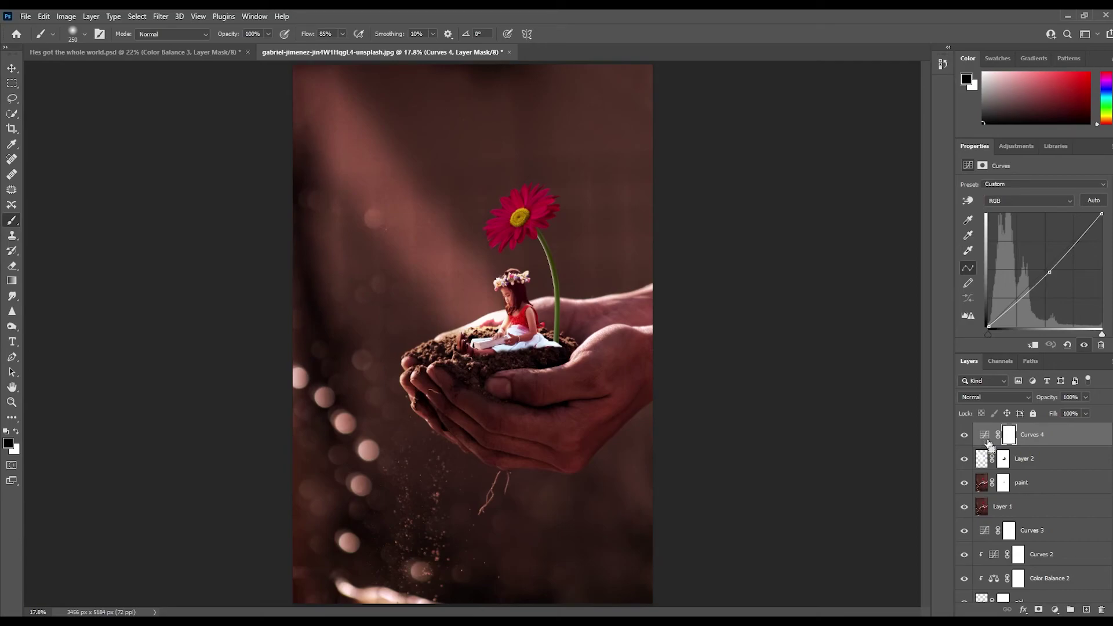
key(ctrl+shift+alt+e)
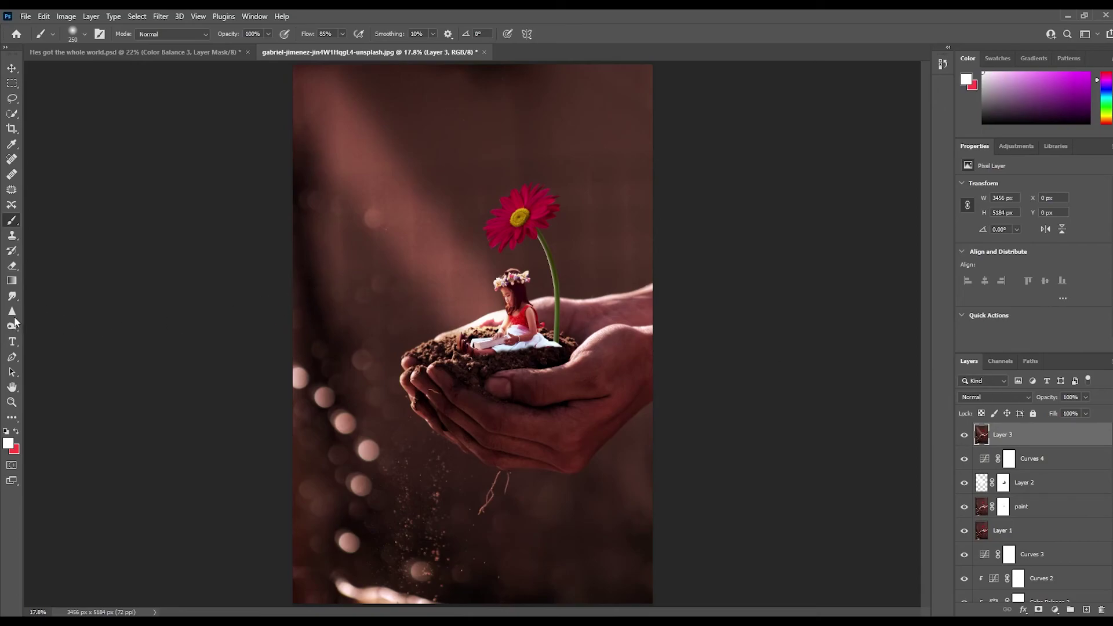
drag(11, 329, 59, 342)
click(58, 342)
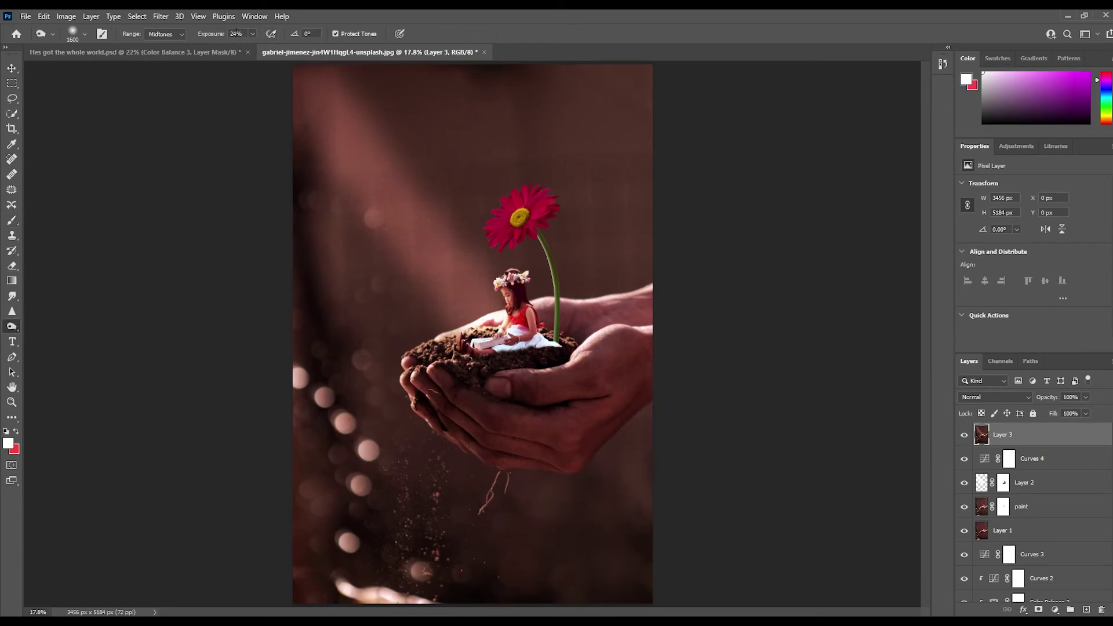
key(bracketleft)
key(bracketleft)
key(bracketleft)
key(bracketleft)
key(bracketleft)
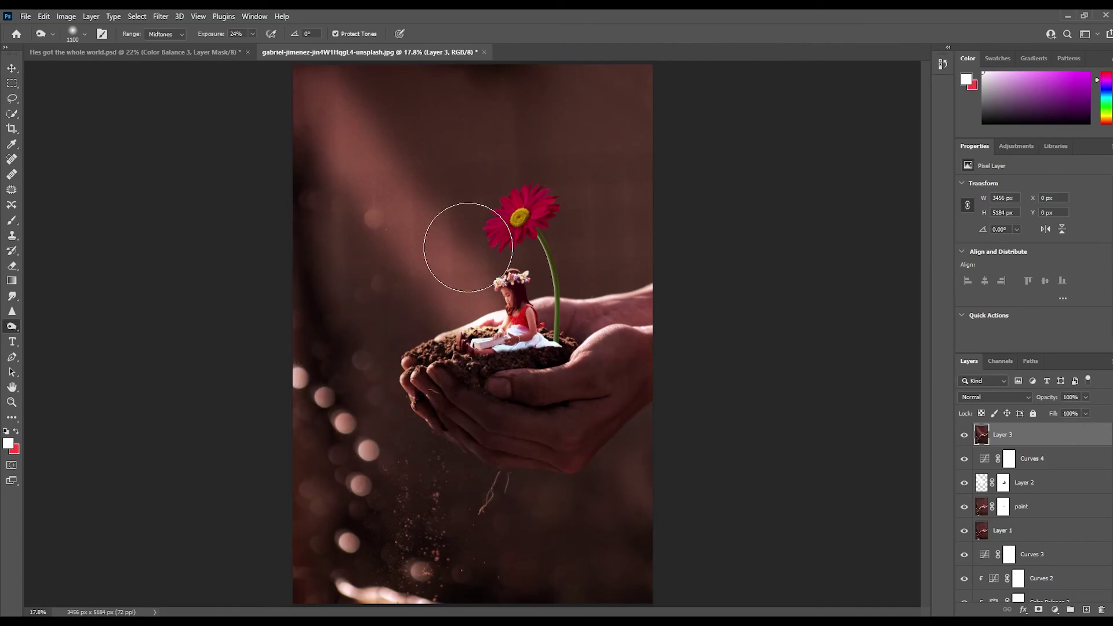
- Burn further shading around the hands with a 400 px brush, and deepen broader areas of the image at 900 px
key(bracketleft)
key(bracketleft)
key(bracketleft)
key(bracketleft)
key(bracketleft)
key(bracketleft)
key(bracketleft)
key(bracketleft)
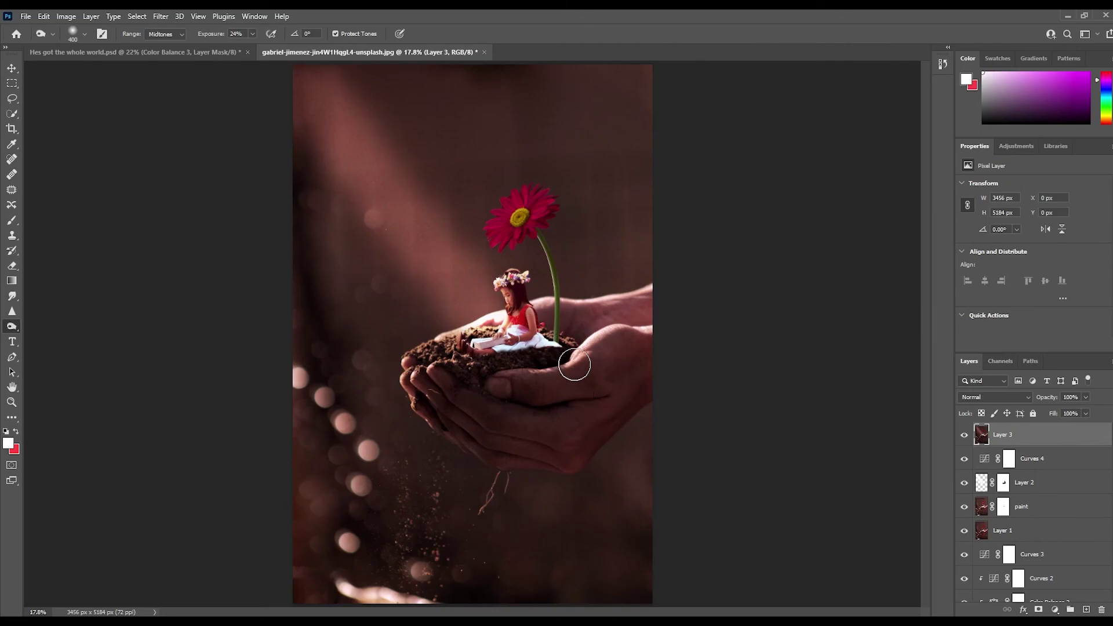
key(bracketright)
key(bracketright)
key(bracketright)
key(bracketright)
key(bracketright)
- Sharpen the composite with a stamped top layer filtered by High Pass at 1.0 px radius and blended in Overlay
key(ctrl+shift+alt+e)
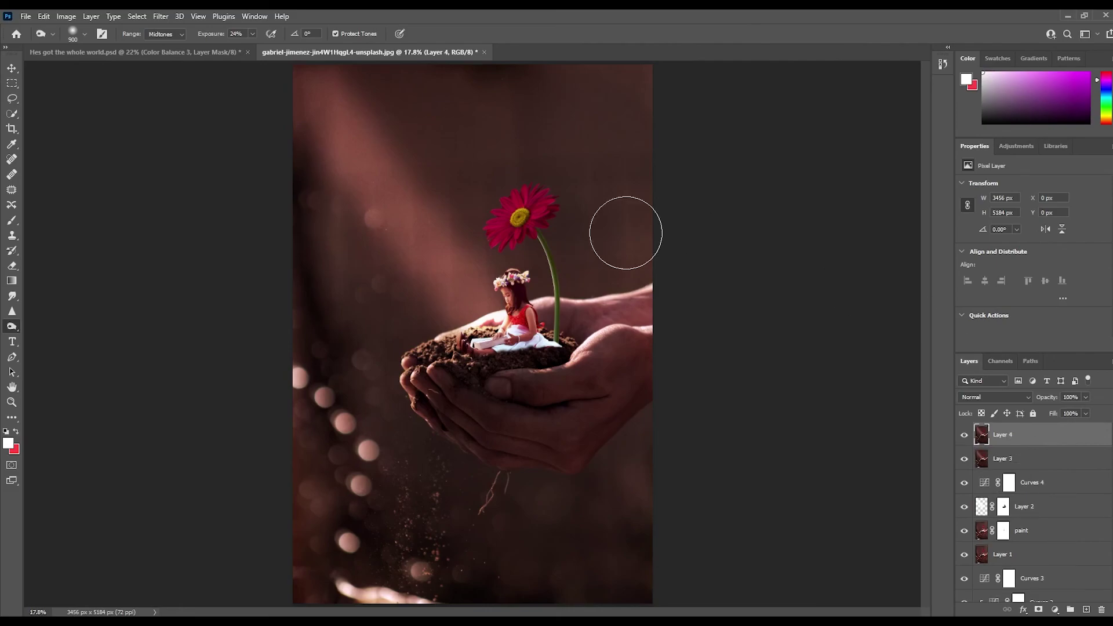
click(170, 17)
mouse_move(209, 267)
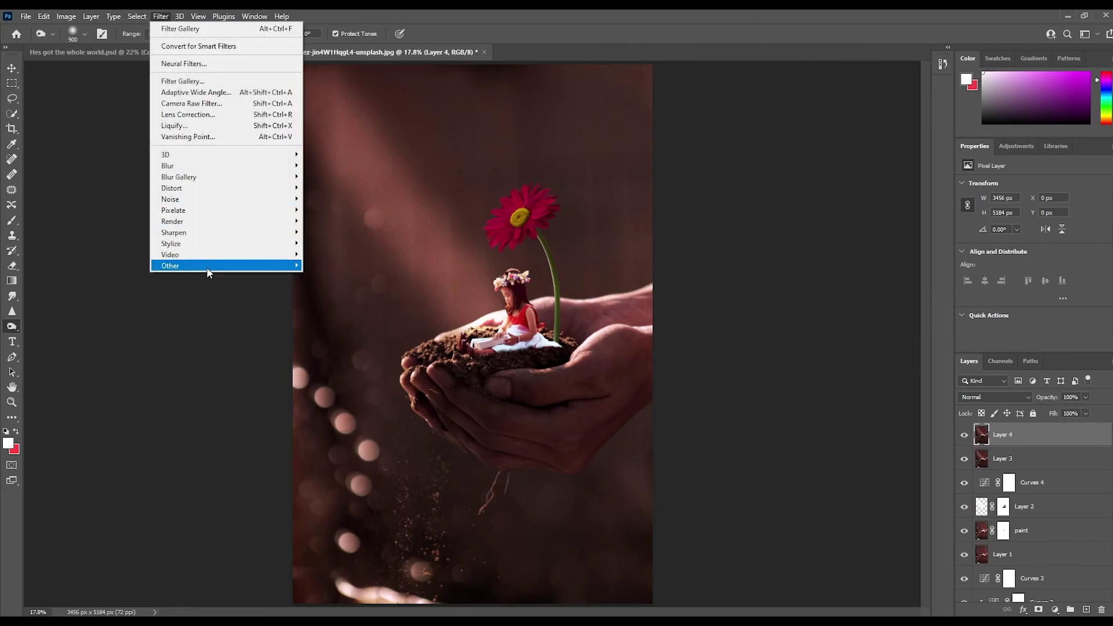
click(323, 276)
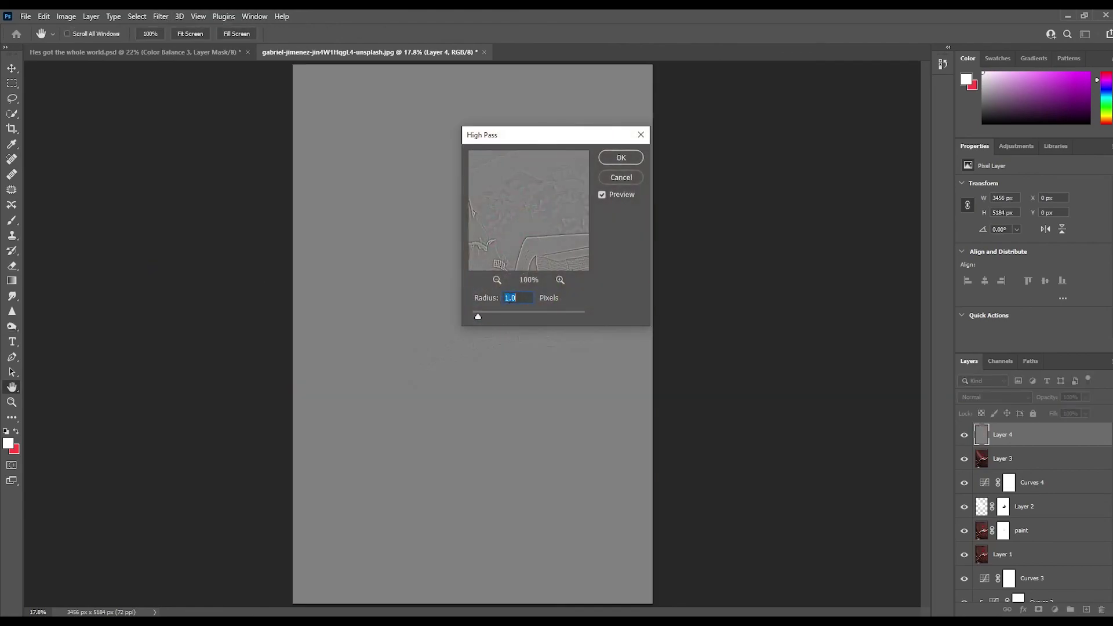
drag(525, 249, 417, 284)
click(553, 219)
drag(554, 220, 463, 246)
drag(520, 199, 529, 262)
click(620, 158)
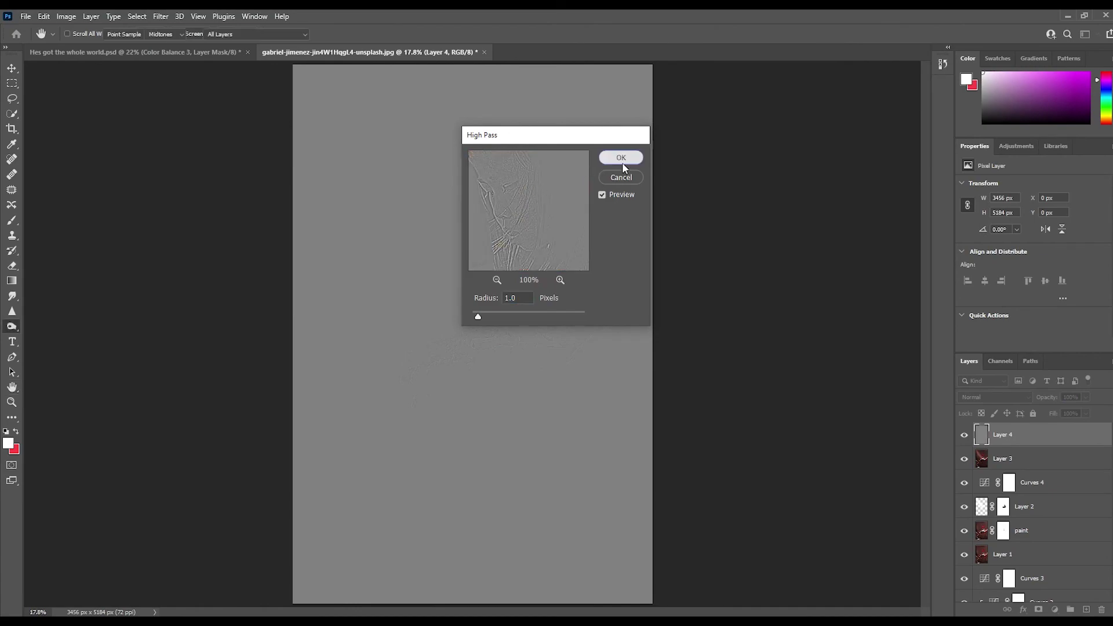
click(994, 397)
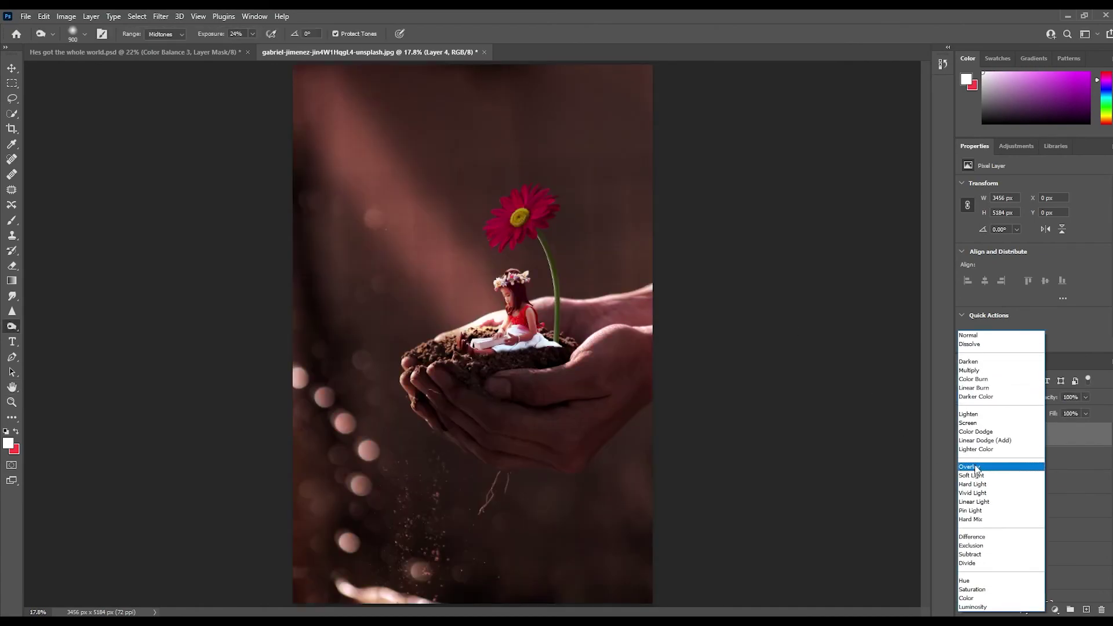
click(977, 468)
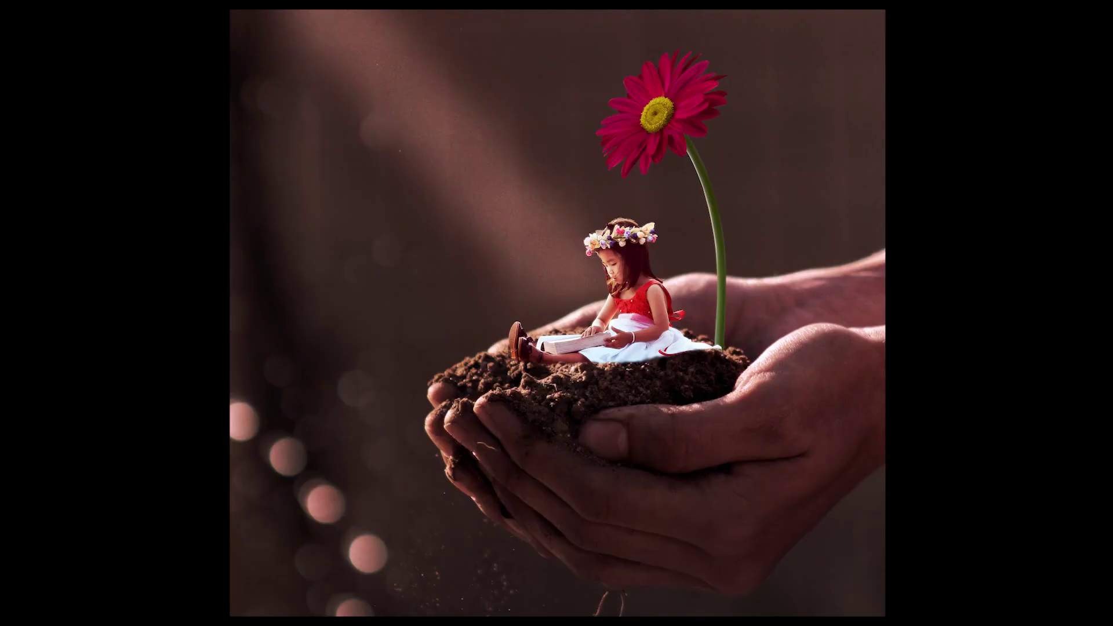